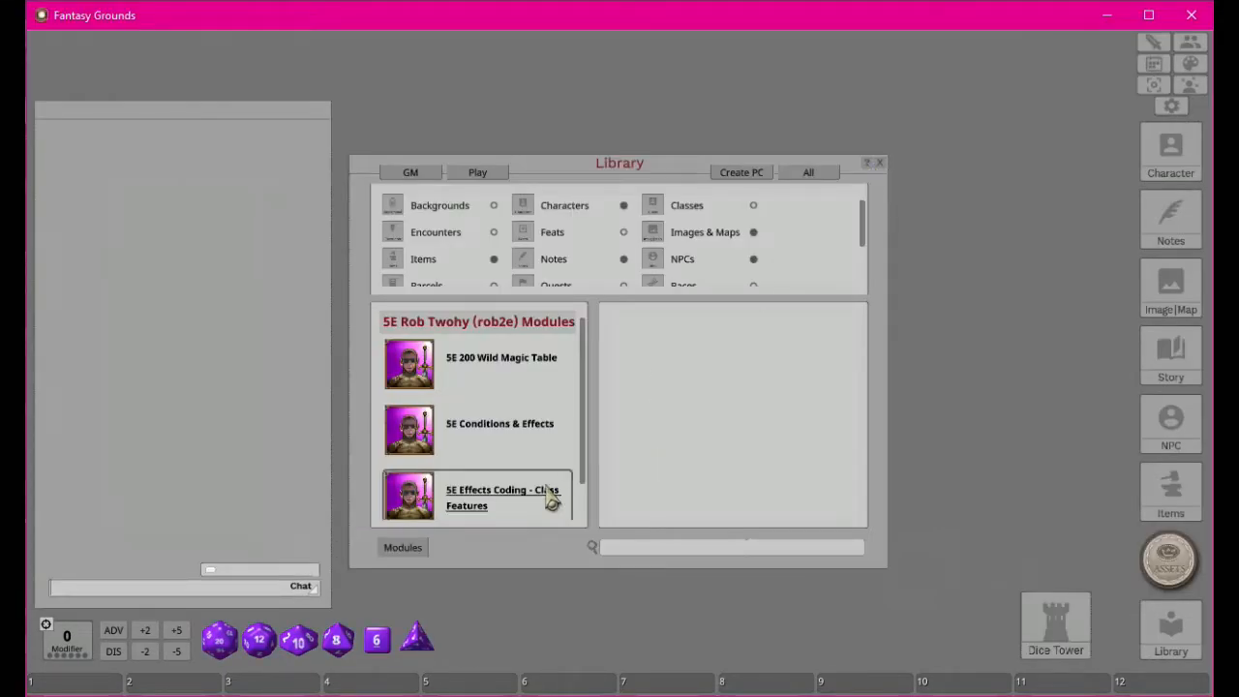
Step: Review the available data modules and which ones are loaded, down to the end of the module activation list
click(402, 548)
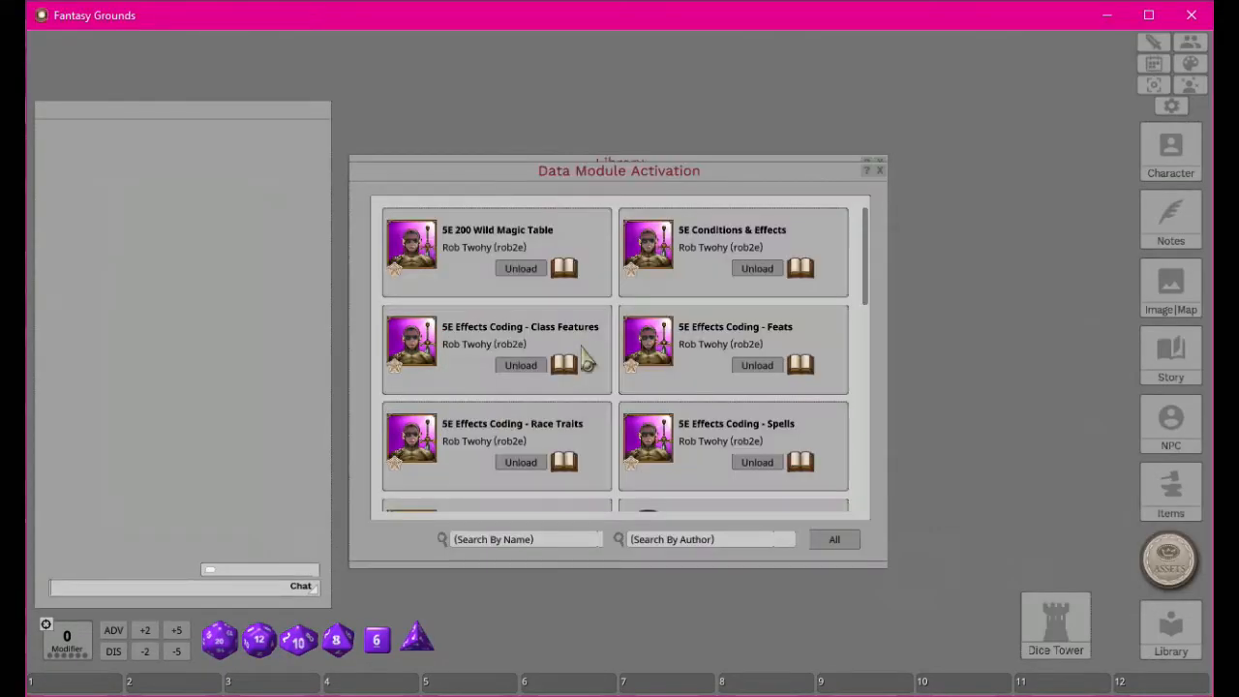
scroll(609, 295, down, 2)
scroll(610, 308, down, 1)
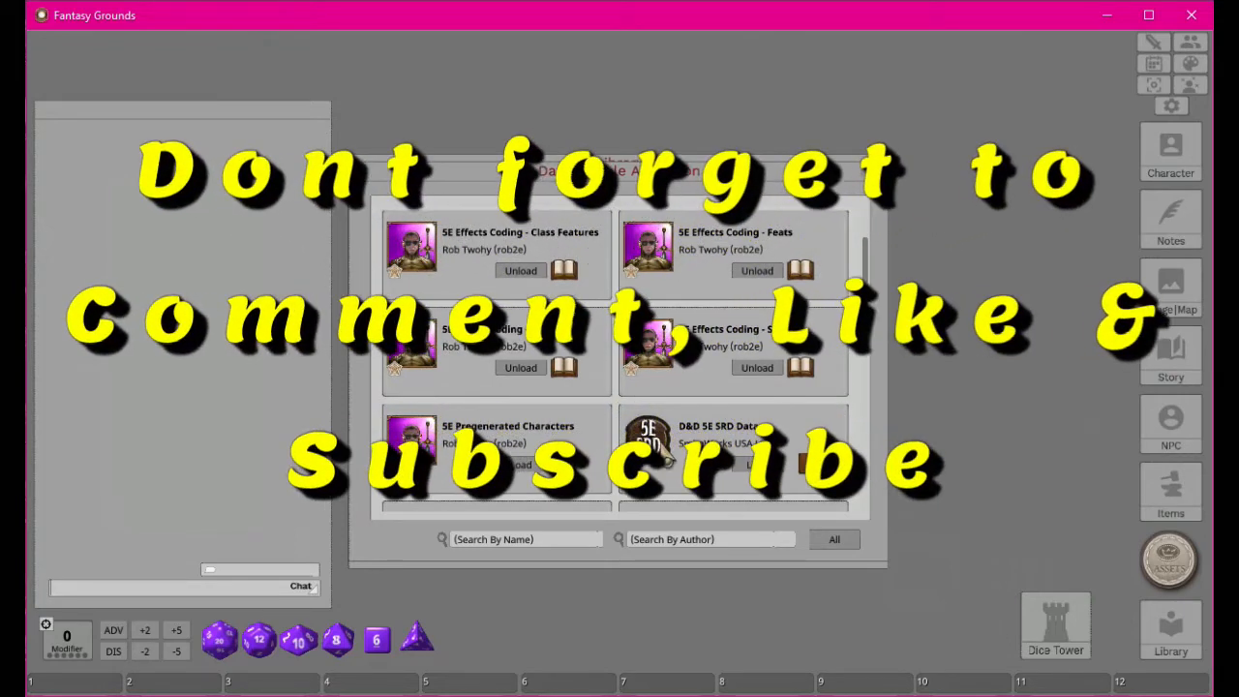
scroll(666, 461, up, 2)
scroll(666, 450, down, 5)
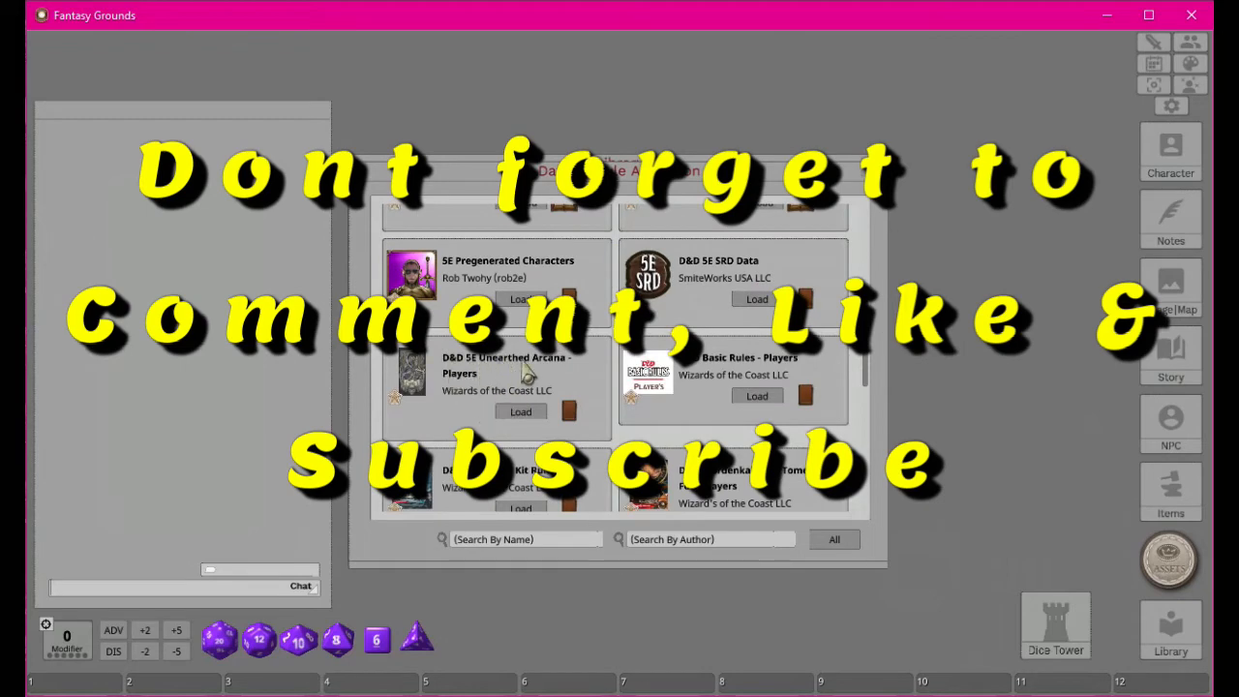
scroll(667, 414, down, 1)
scroll(672, 397, down, 1)
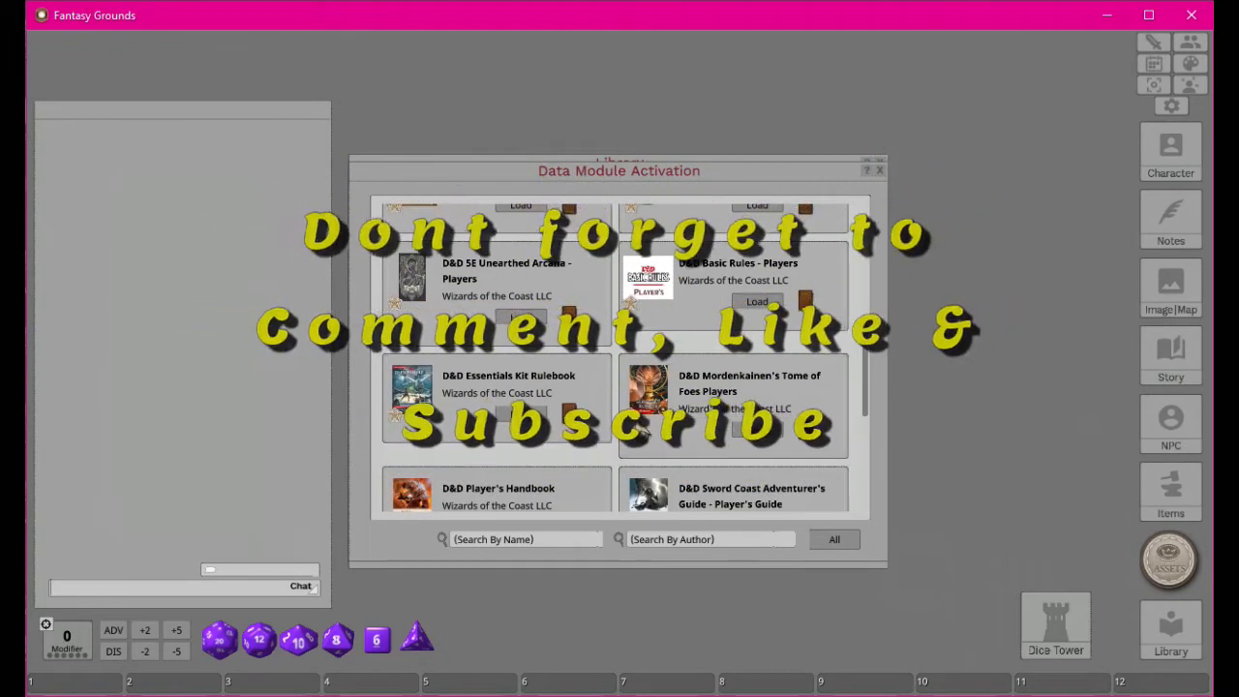
scroll(697, 300, down, 2)
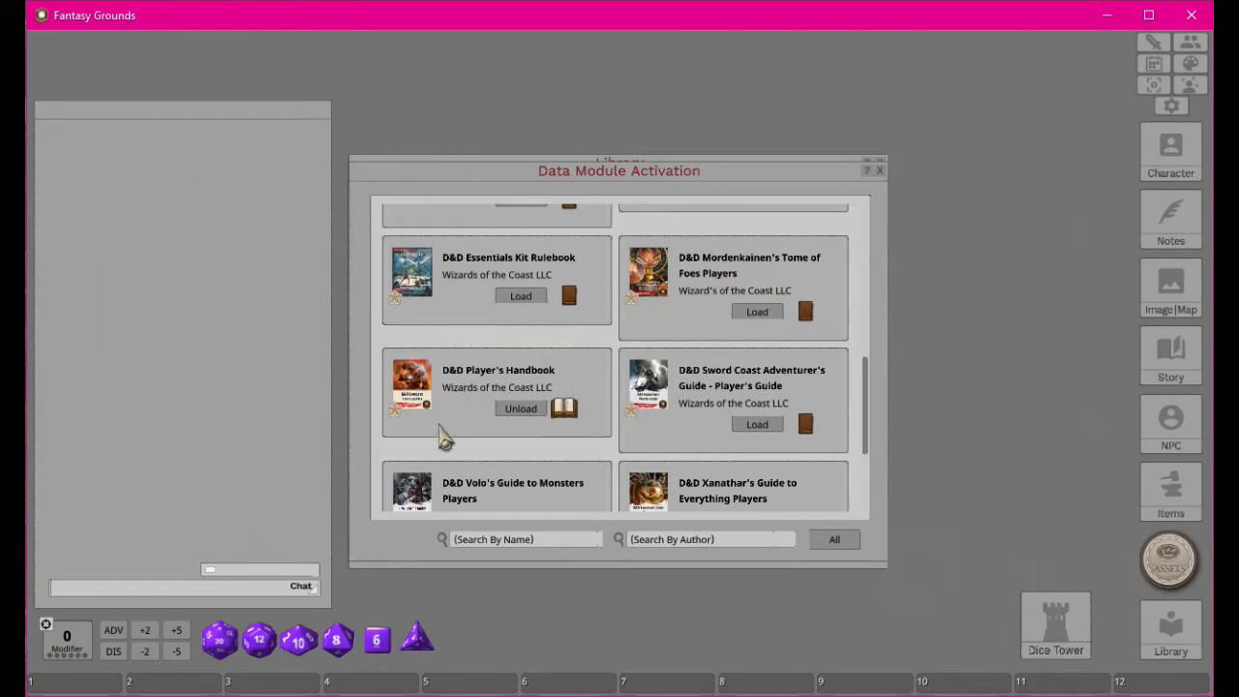
scroll(639, 453, down, 2)
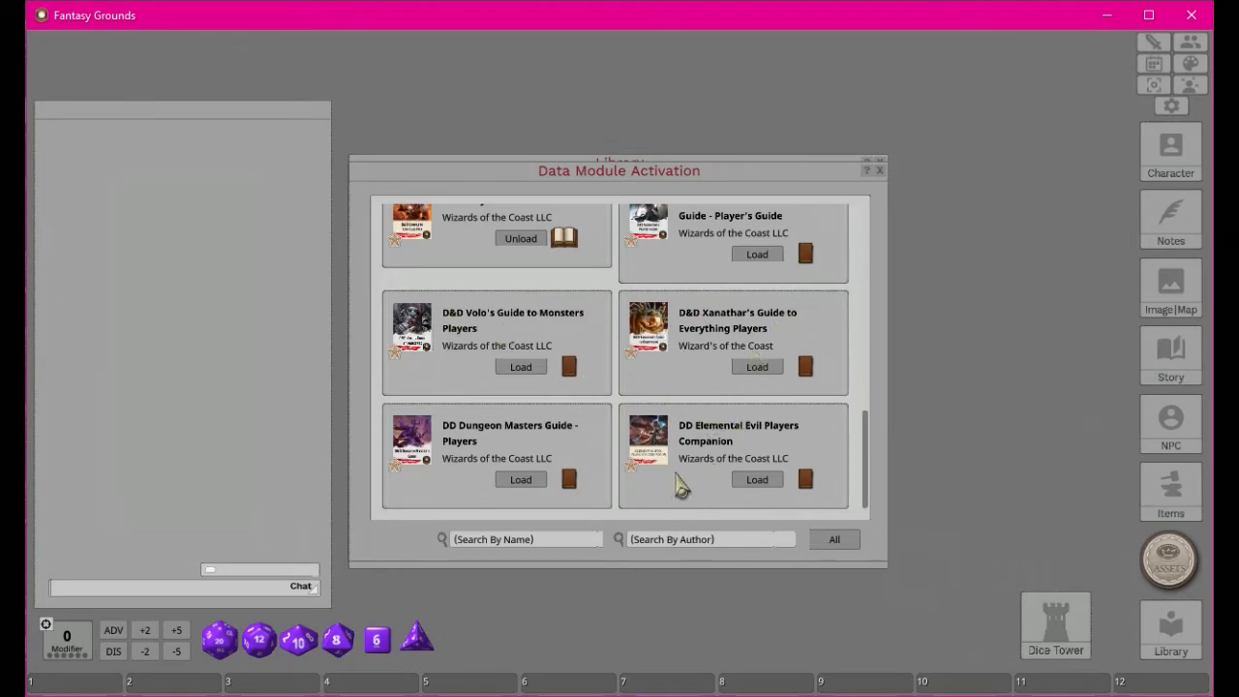
click(877, 171)
Step: Enable all record types in the library so they are available in the sidebar, and close the library
drag(584, 171, 697, 117)
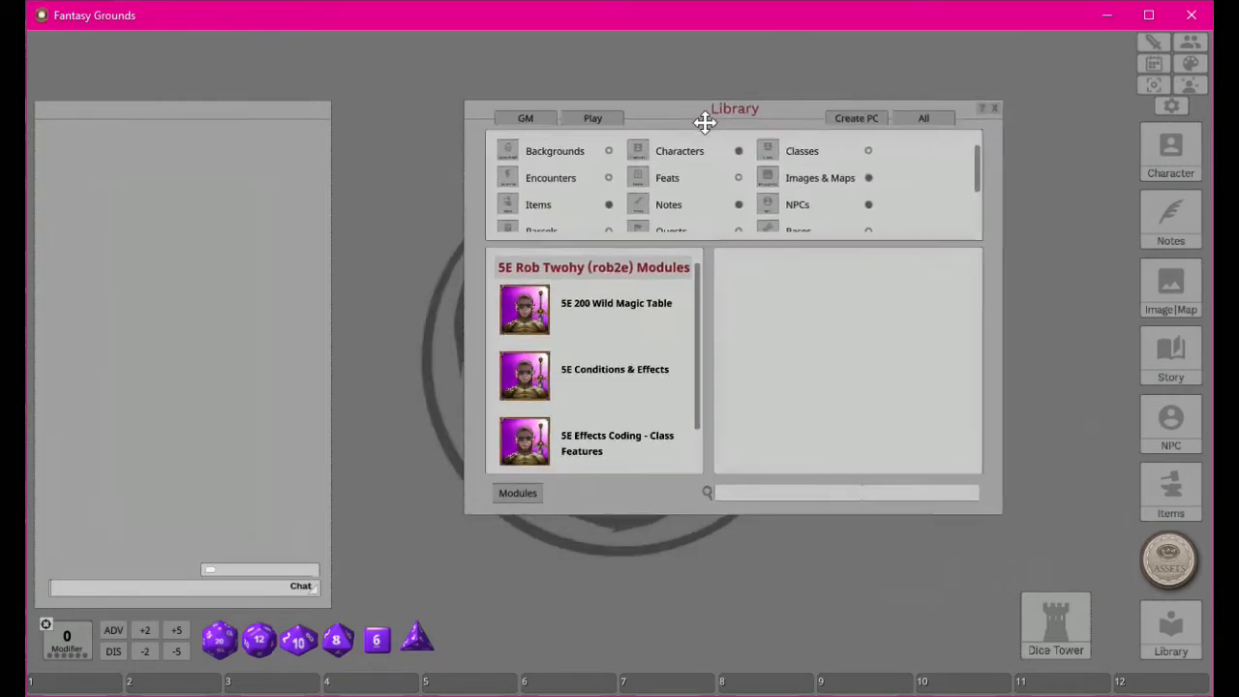
click(847, 124)
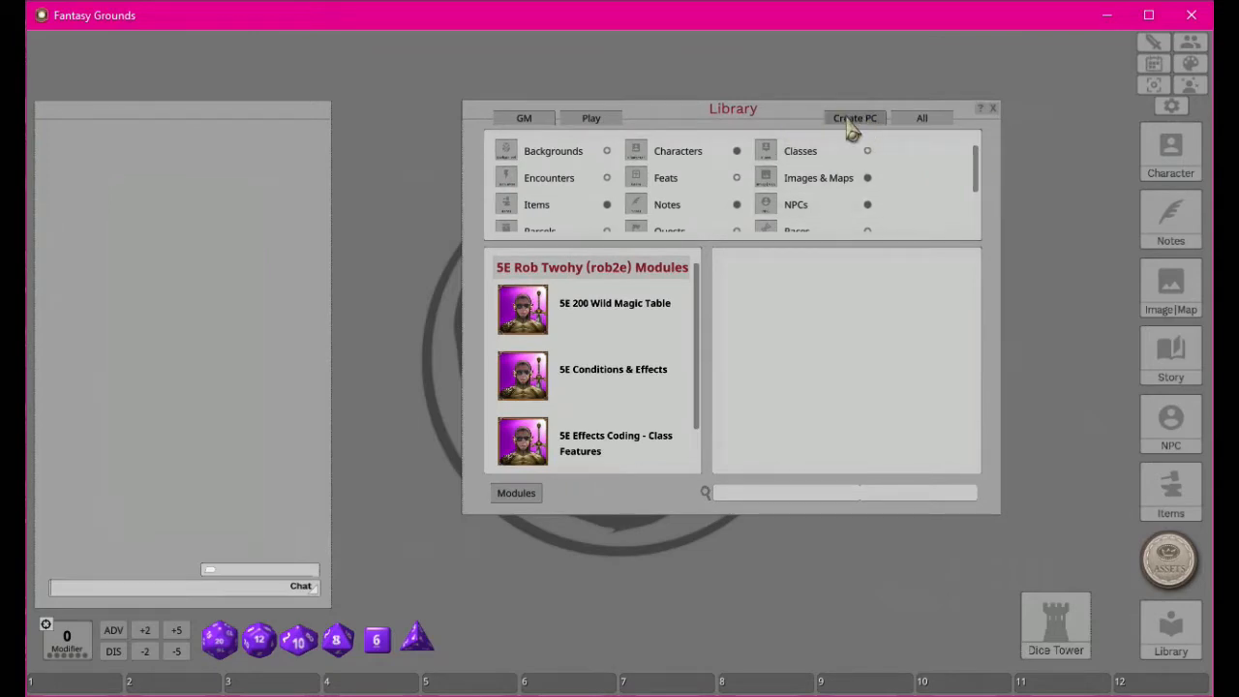
click(920, 123)
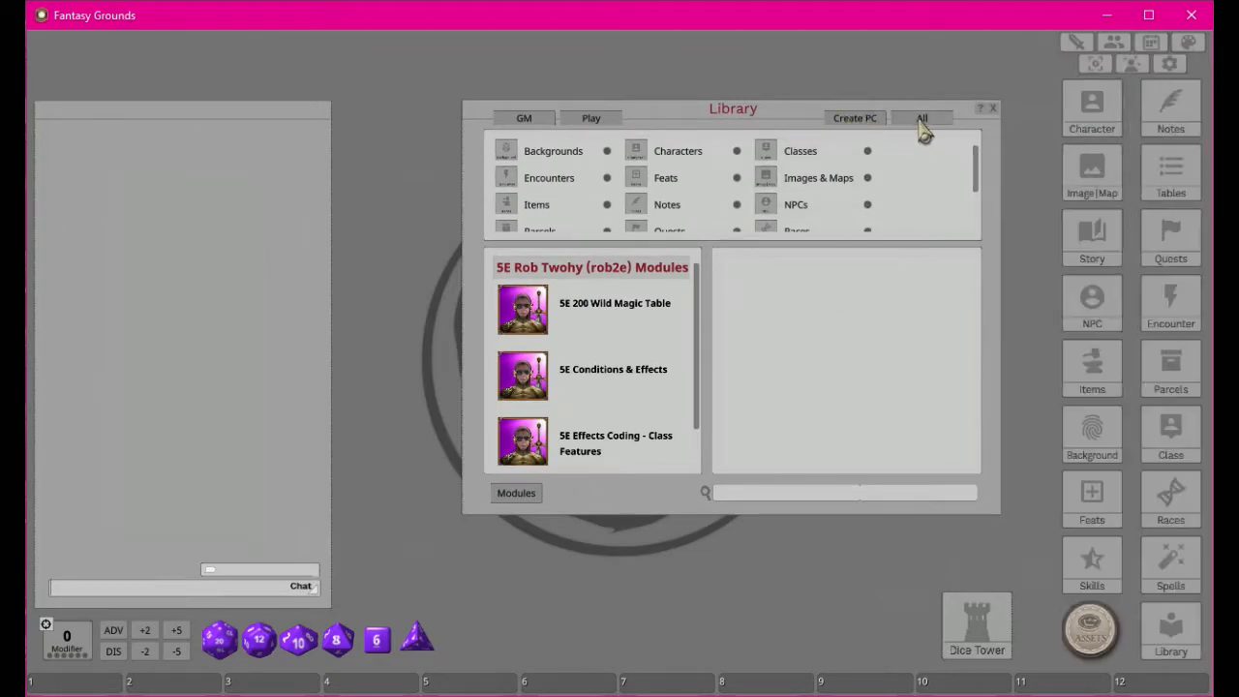
click(995, 109)
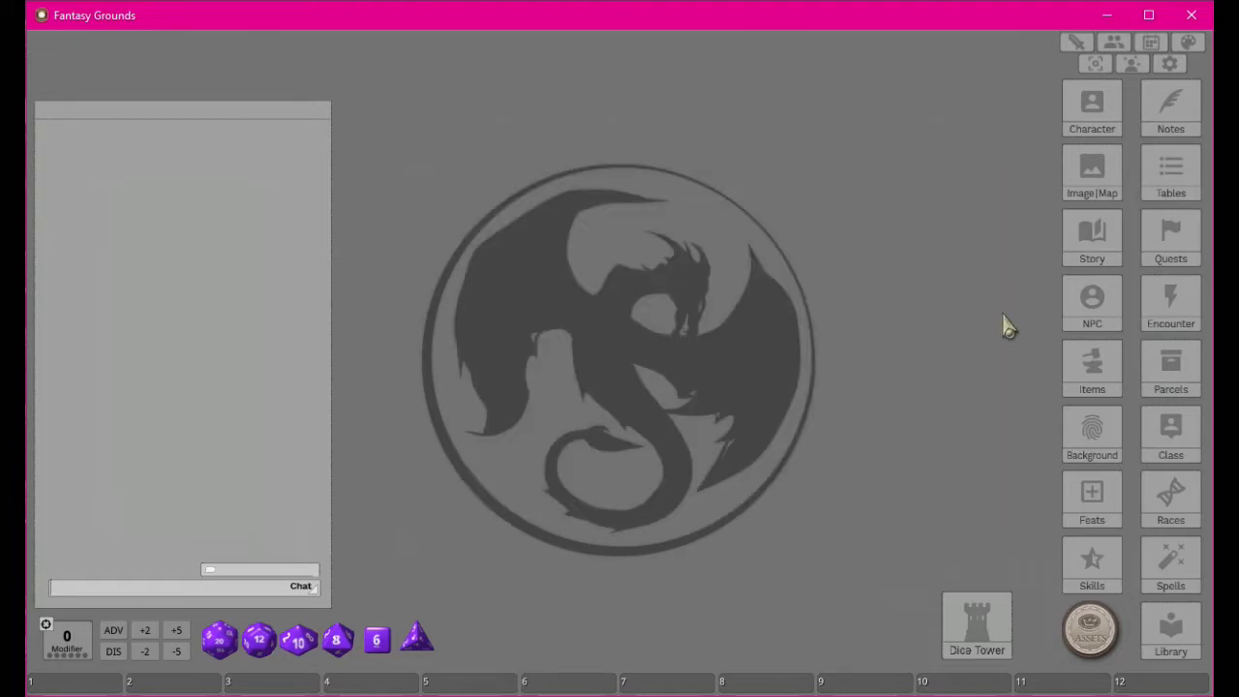
Step: Unlock the Dice Tower, move it beside the chat window just above the dice, and lock its position
mouse_move(977, 639)
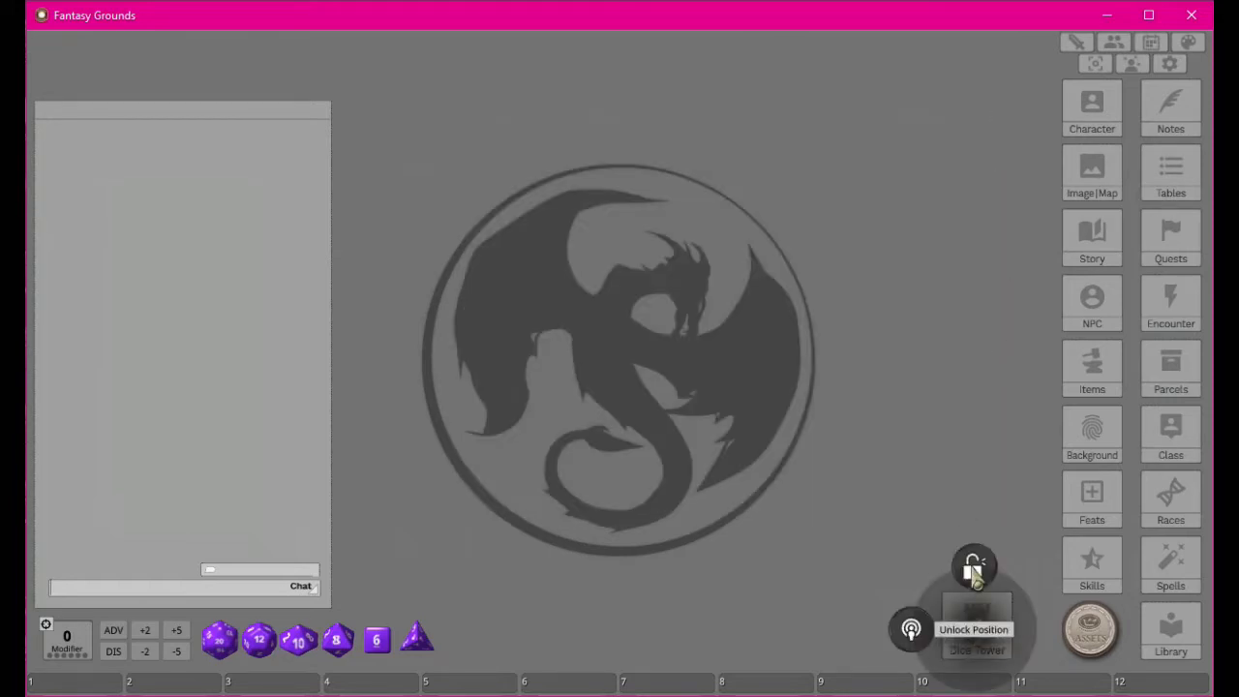
click(974, 569)
drag(981, 636, 405, 597)
right_click(377, 584)
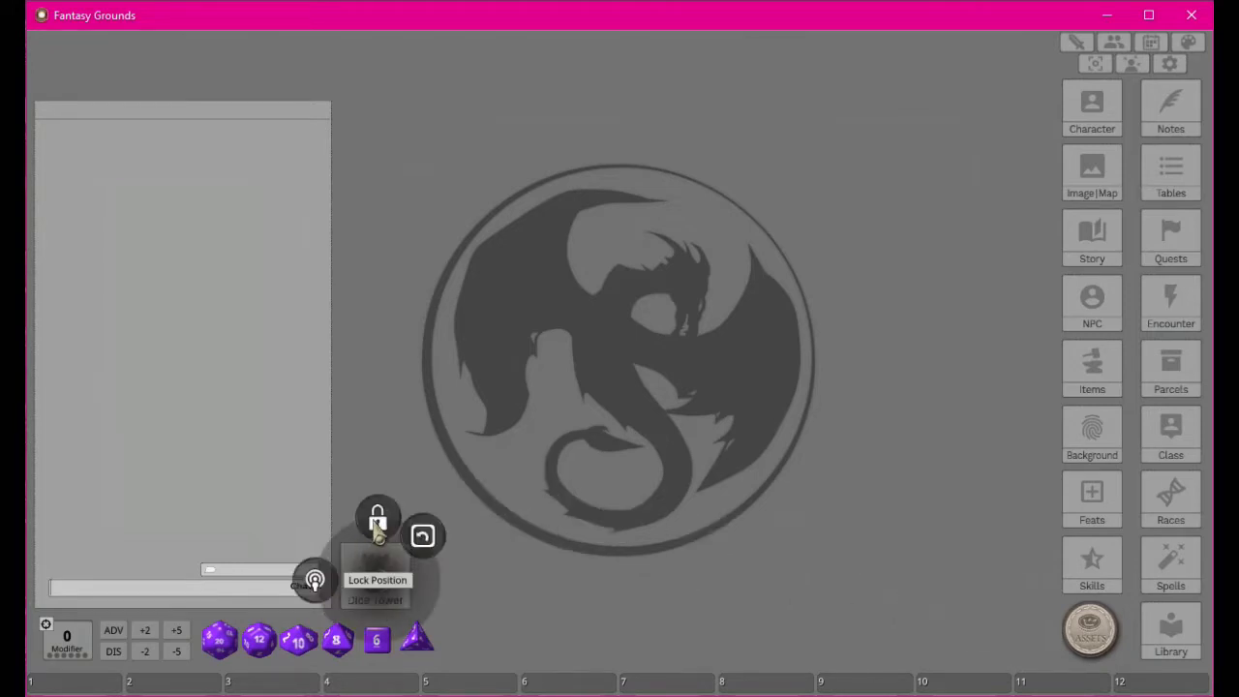
click(377, 520)
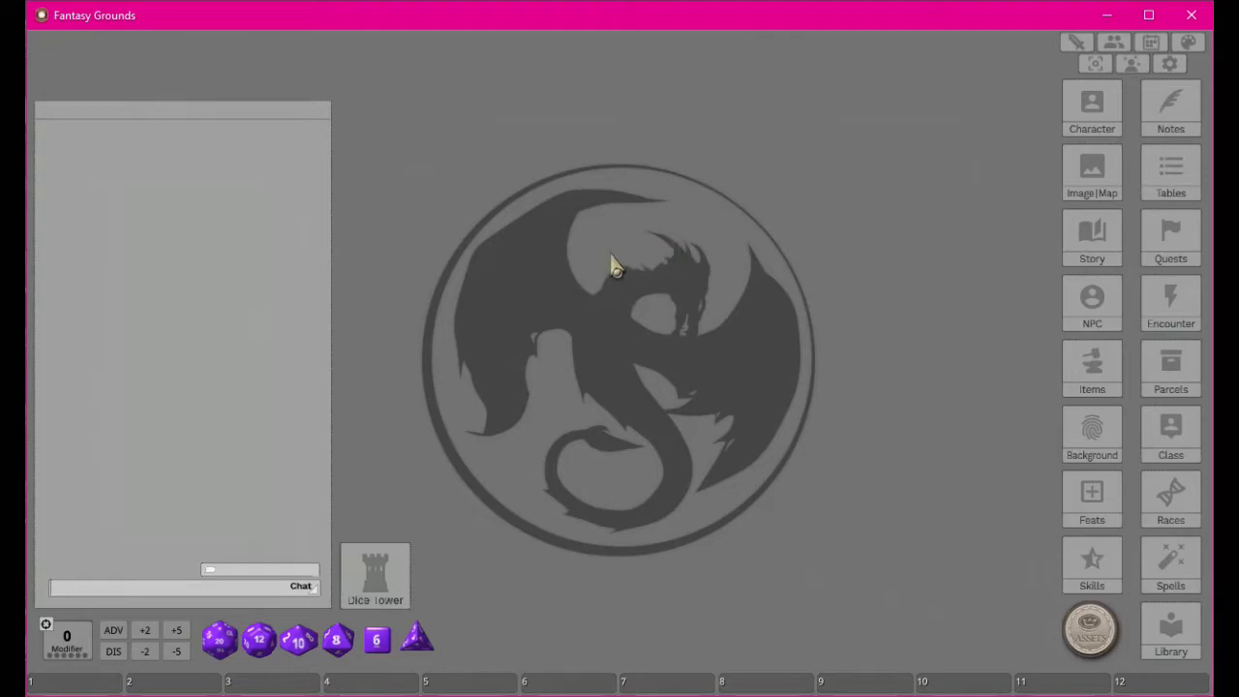
Step: Create a new blank character from the character selection and place its sheet near the top of the desktop
click(1101, 109)
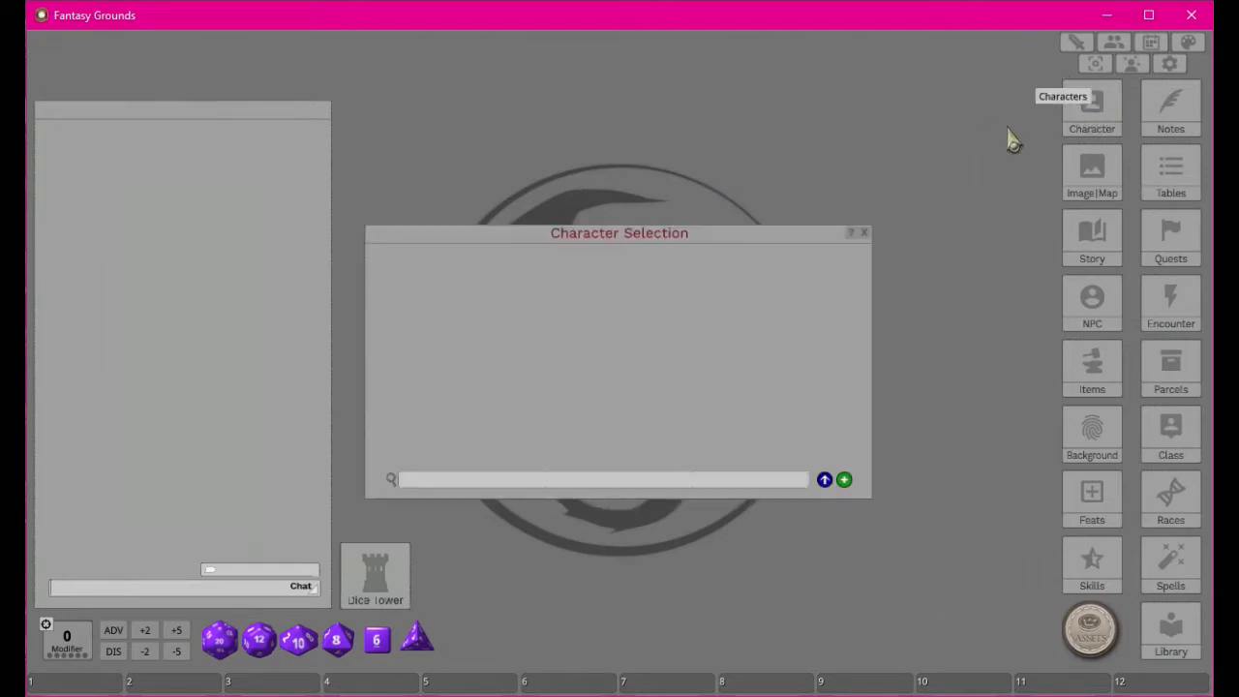
drag(637, 235, 687, 128)
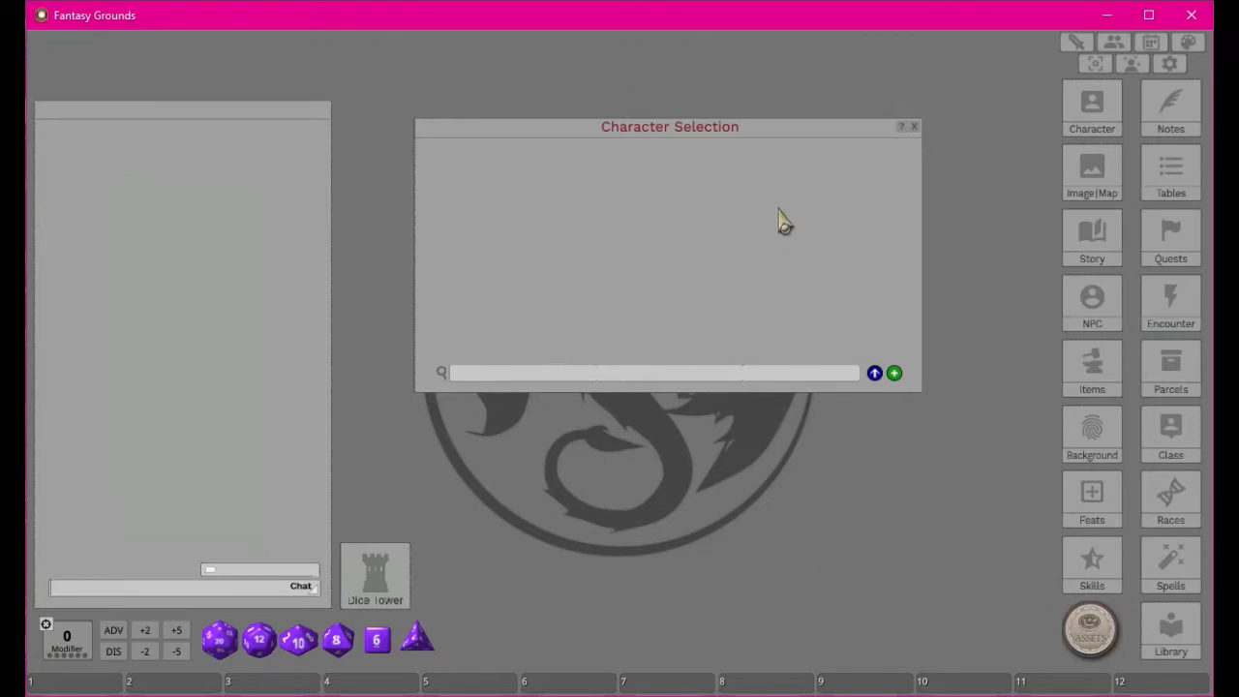
drag(676, 132, 681, 168)
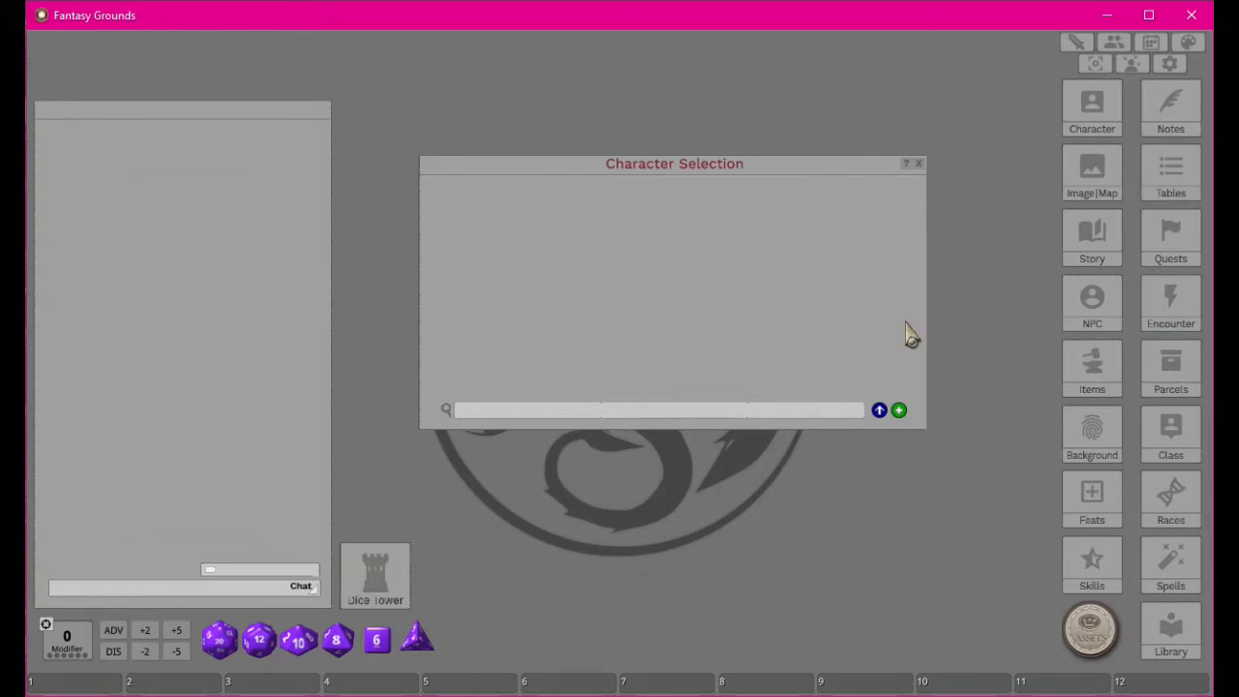
drag(656, 175, 635, 71)
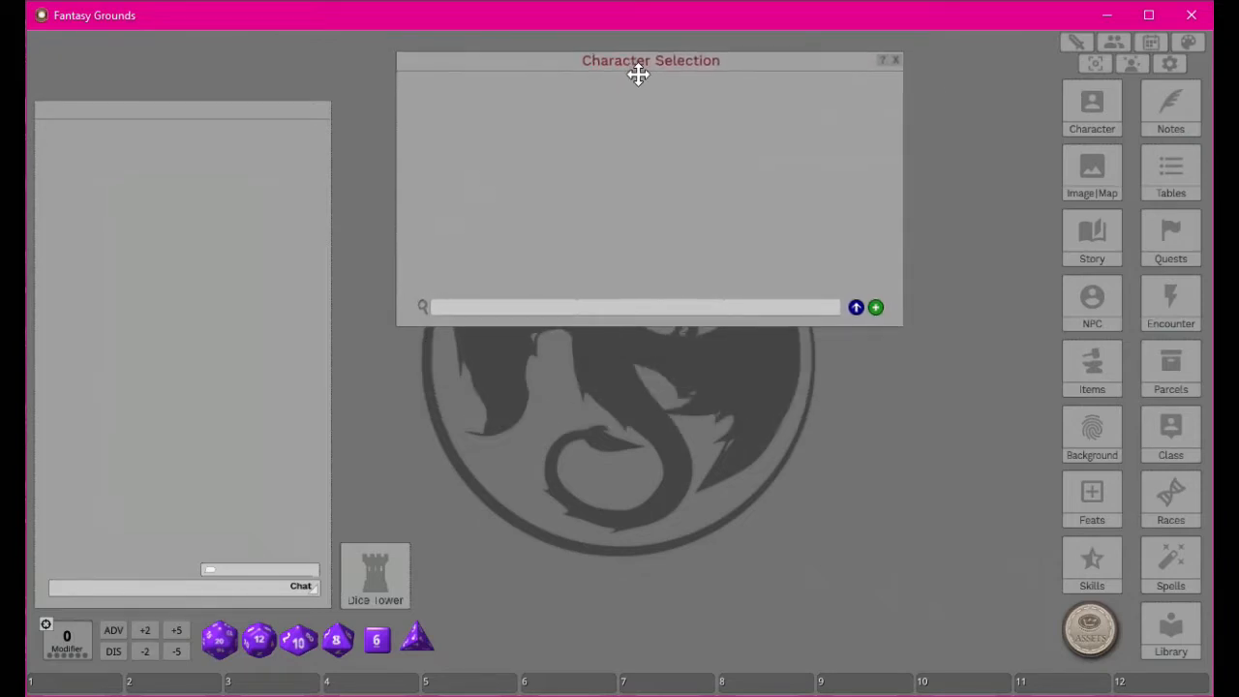
click(876, 309)
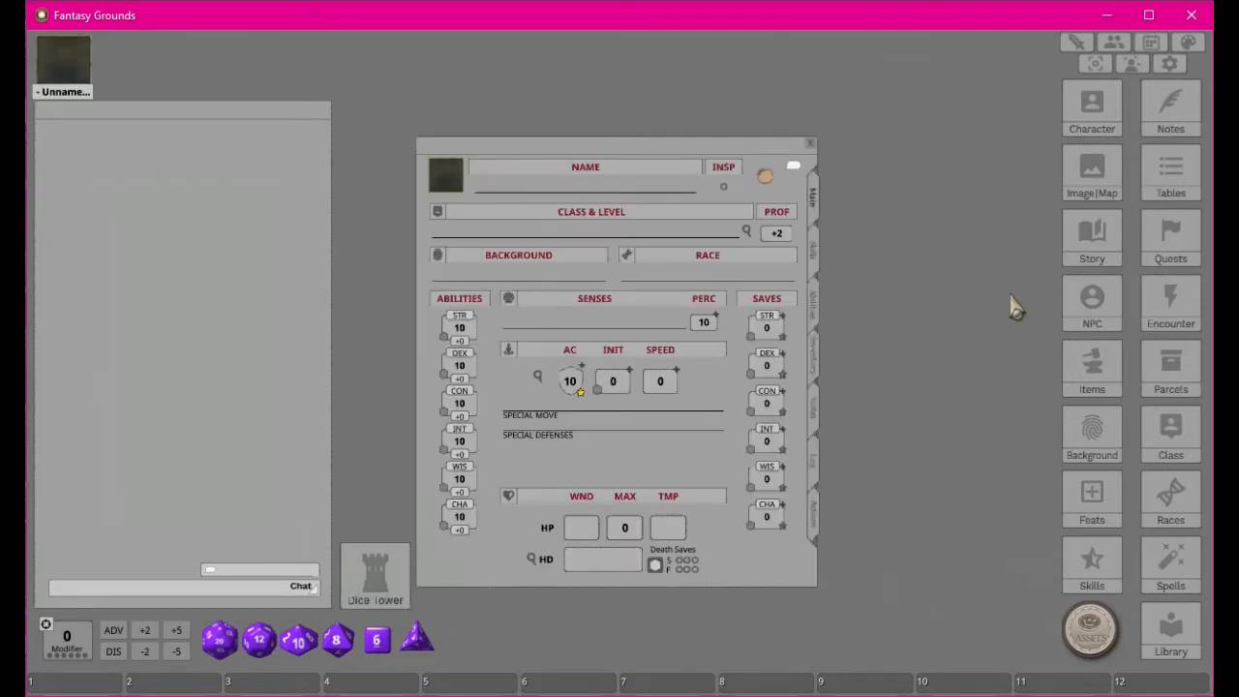
drag(569, 160, 566, 87)
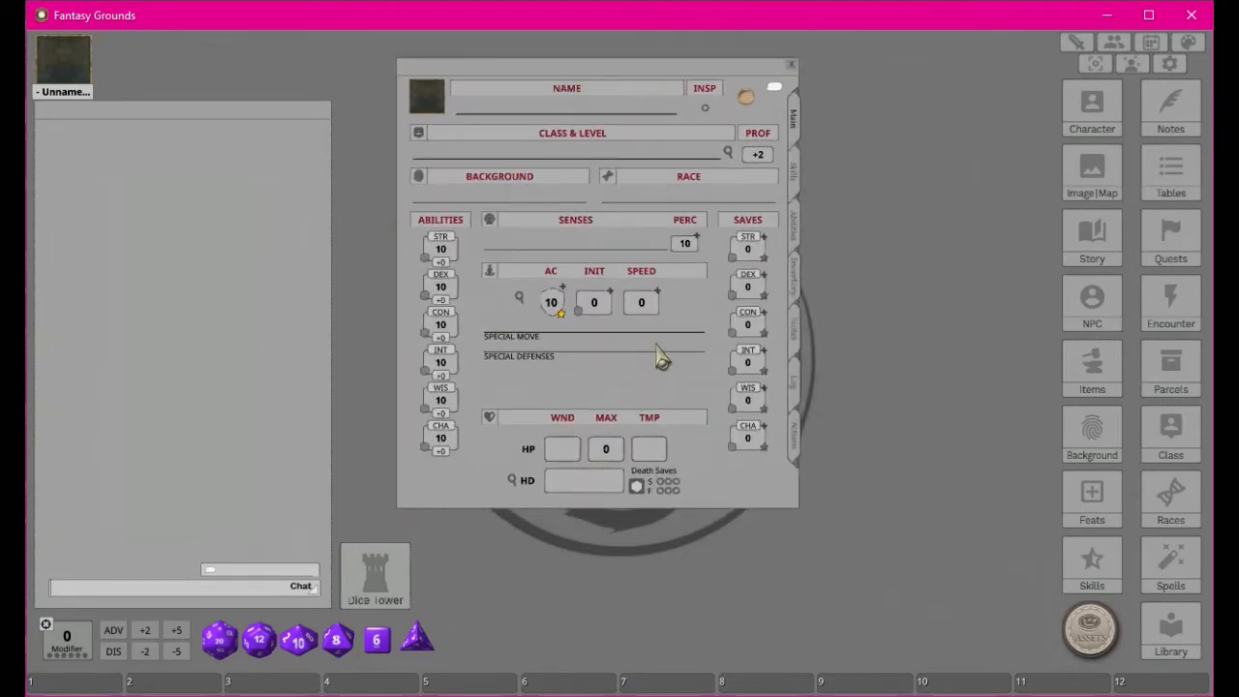
Step: Look through the blank sheet's Skills, Abilities, Inventory, Notes, Log and Actions pages and return to its Main page
click(798, 189)
click(798, 238)
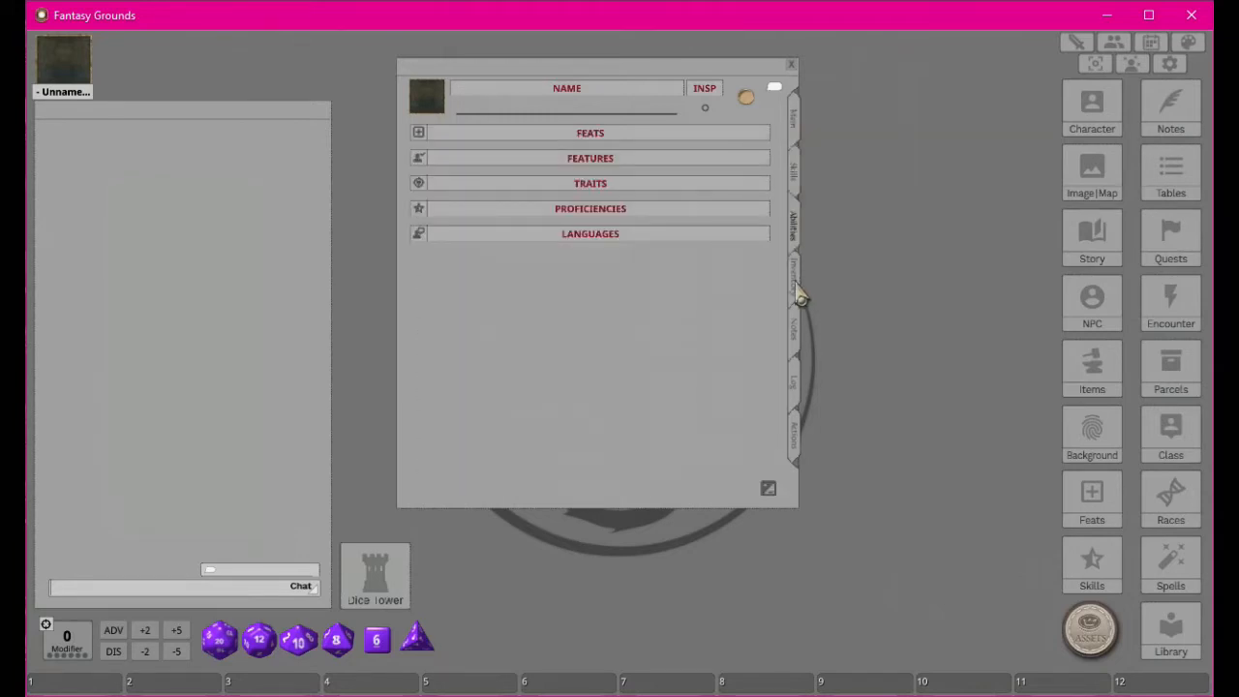
click(795, 289)
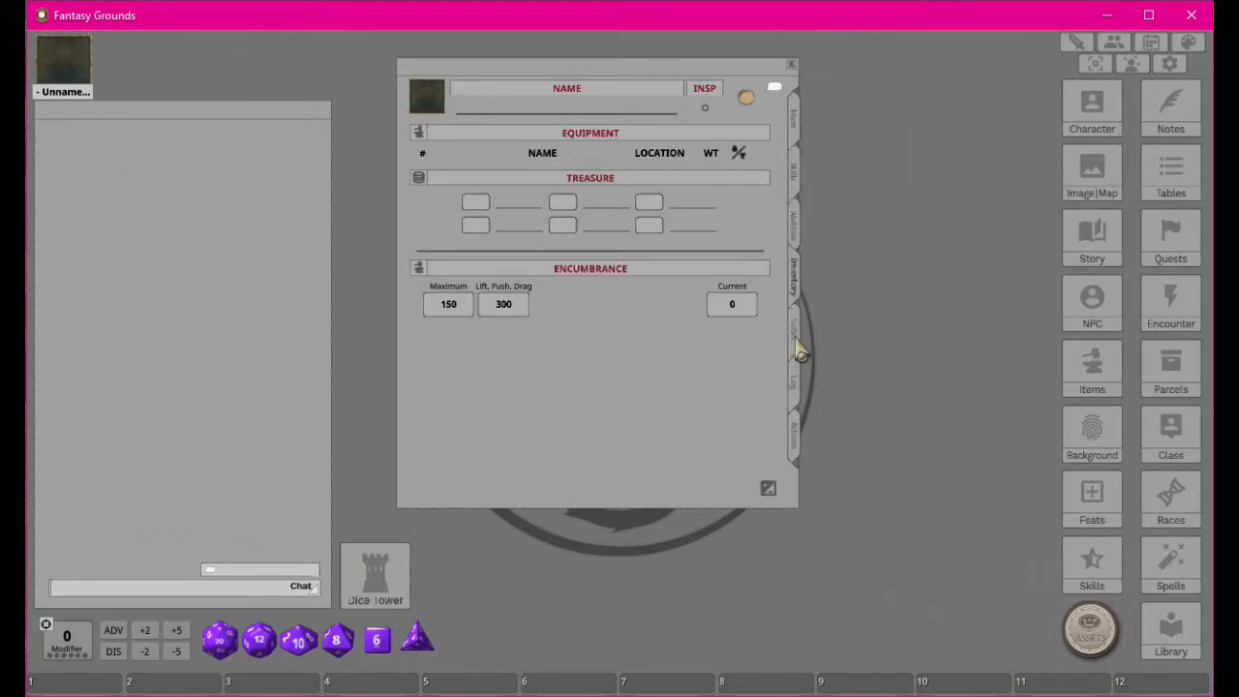
click(797, 339)
click(796, 385)
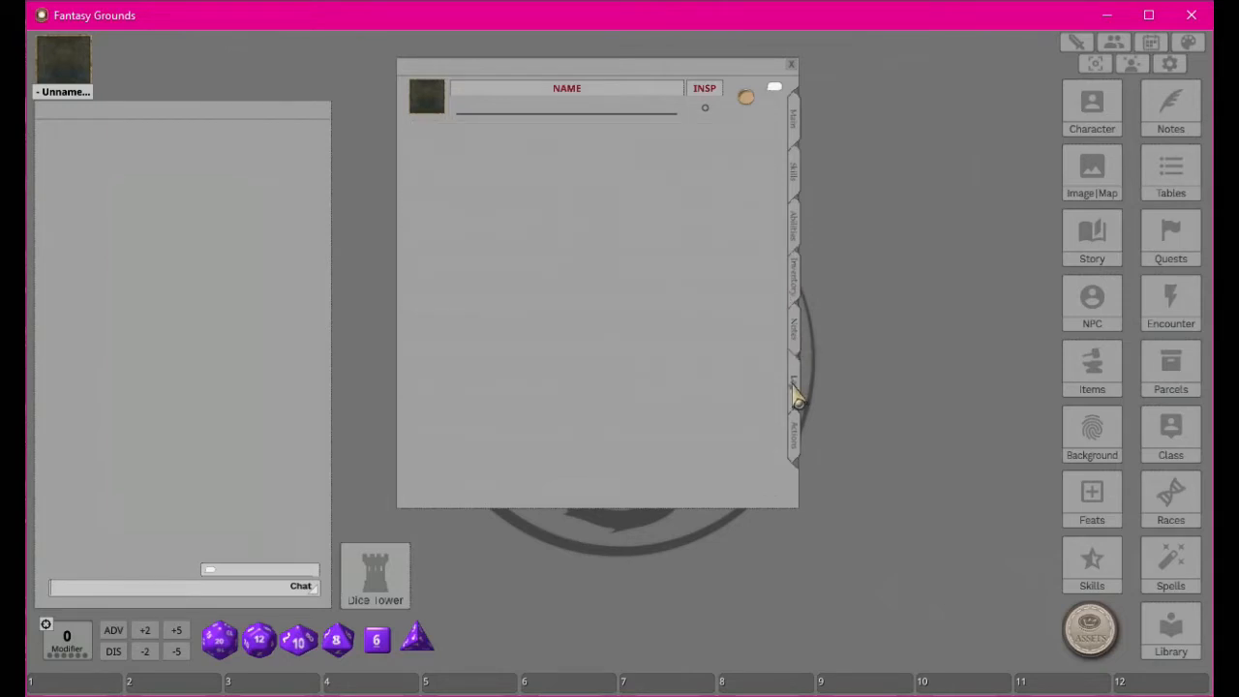
click(797, 447)
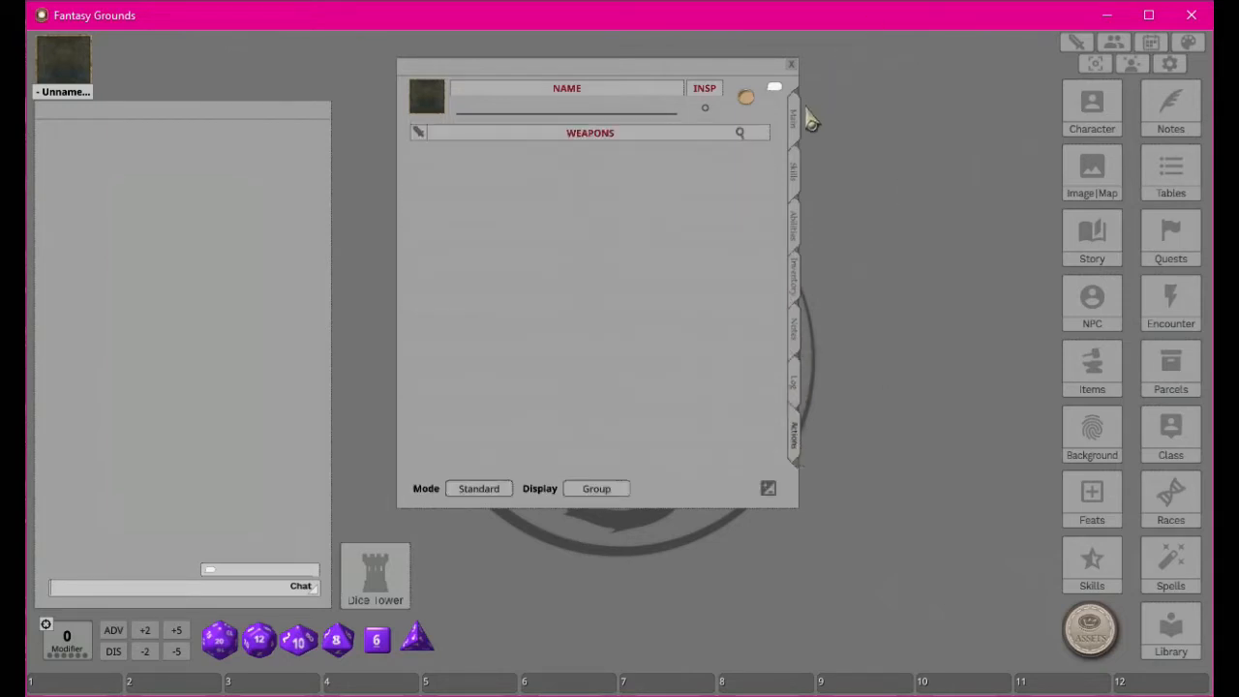
click(794, 329)
click(794, 388)
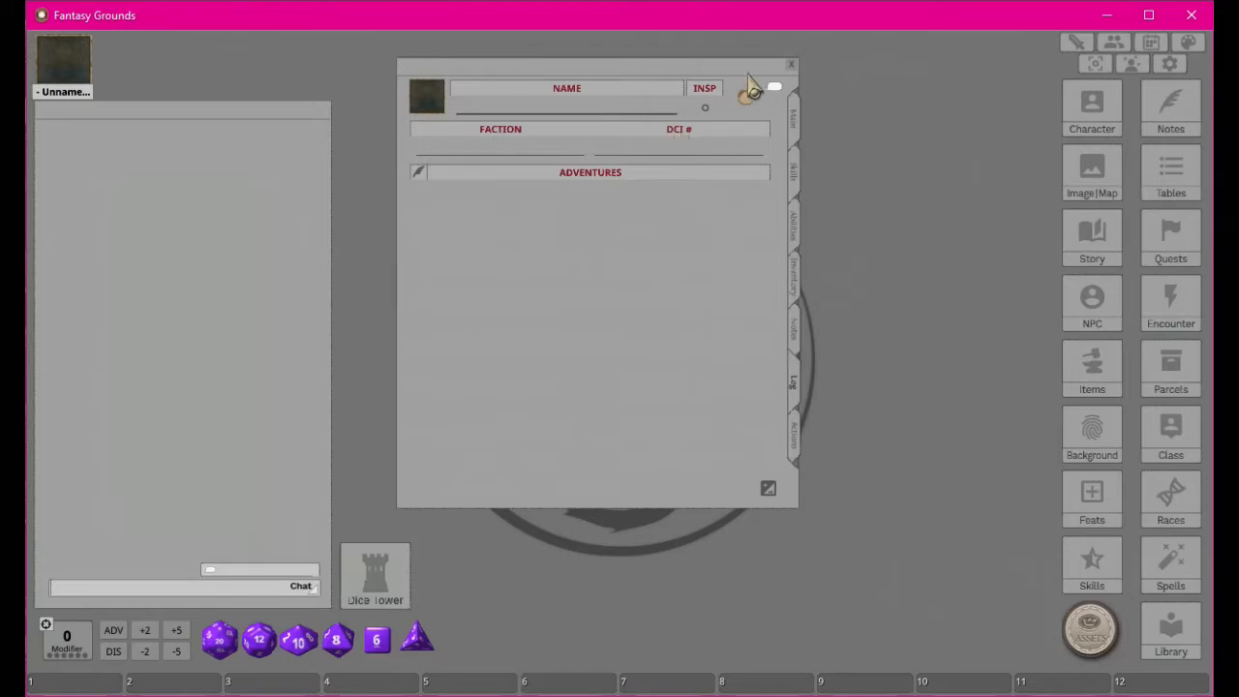
drag(738, 72, 821, 78)
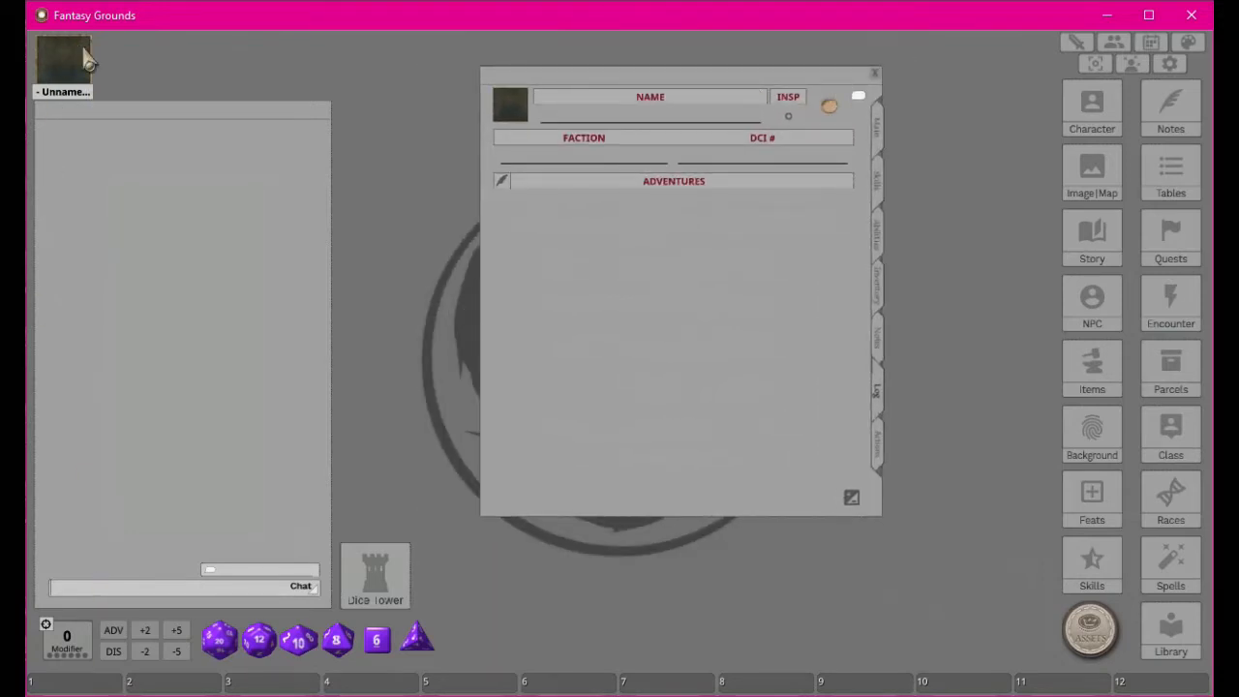
click(879, 142)
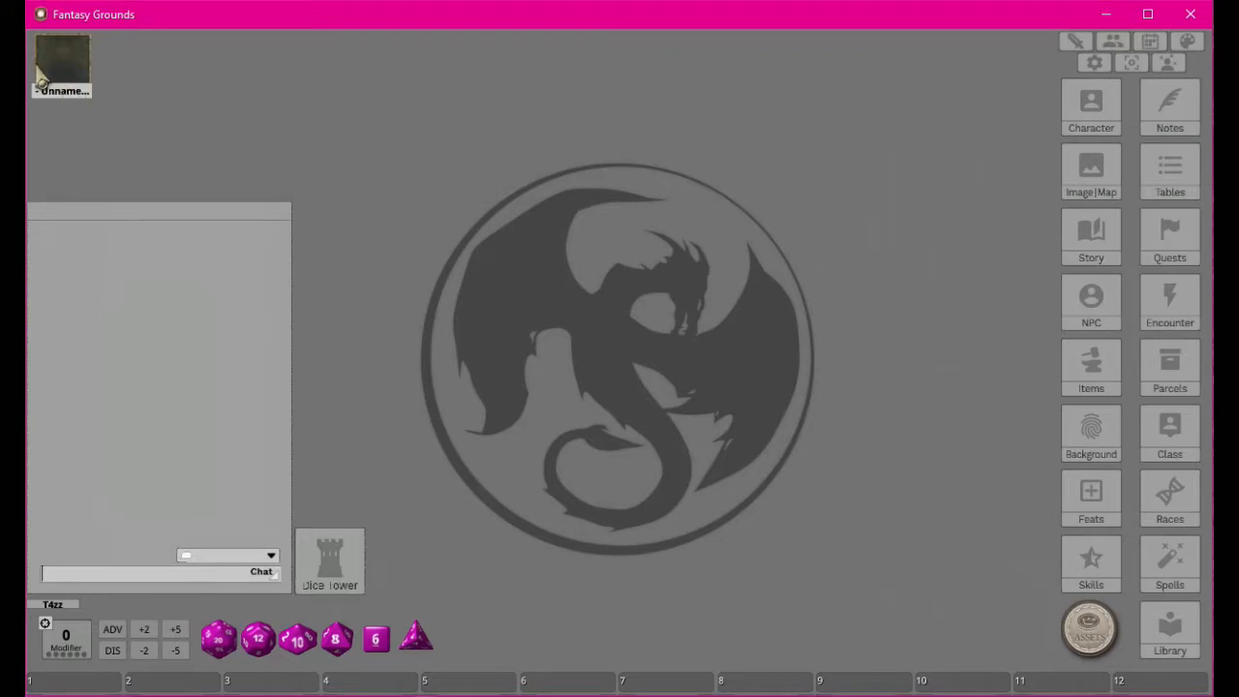
Step: In the second Fantasy Grounds window, open the unnamed character's sheet for viewing and close it
double_click(68, 75)
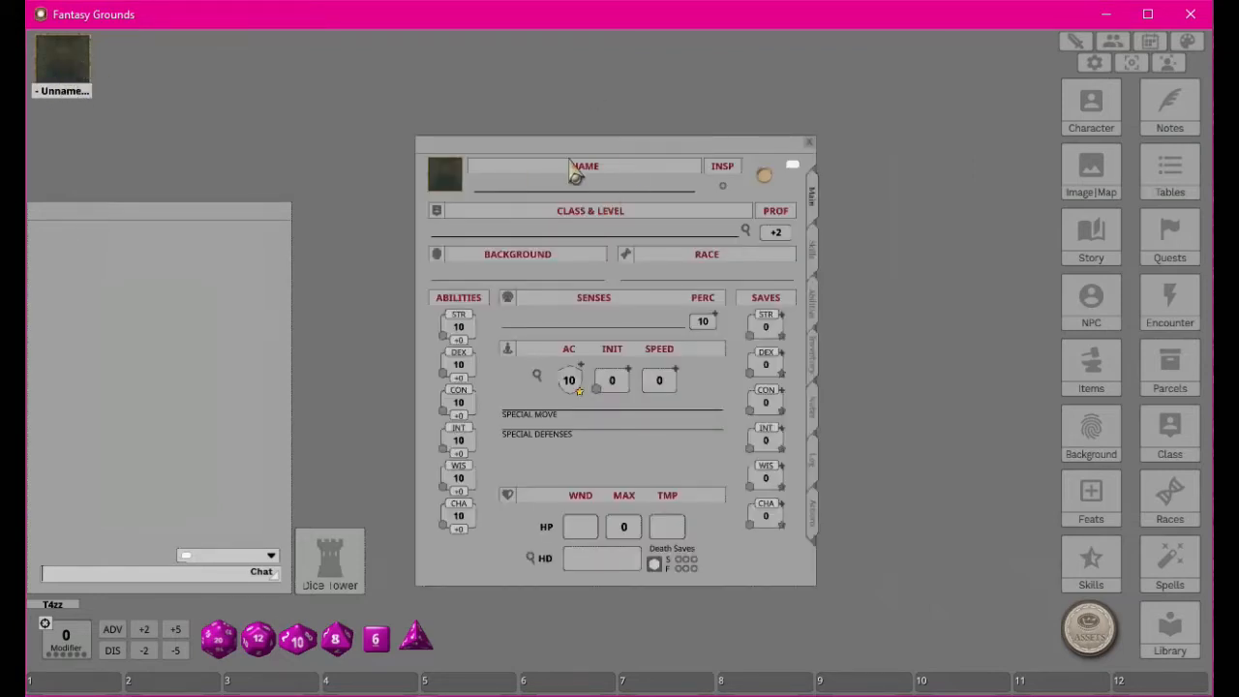
drag(618, 148, 517, 92)
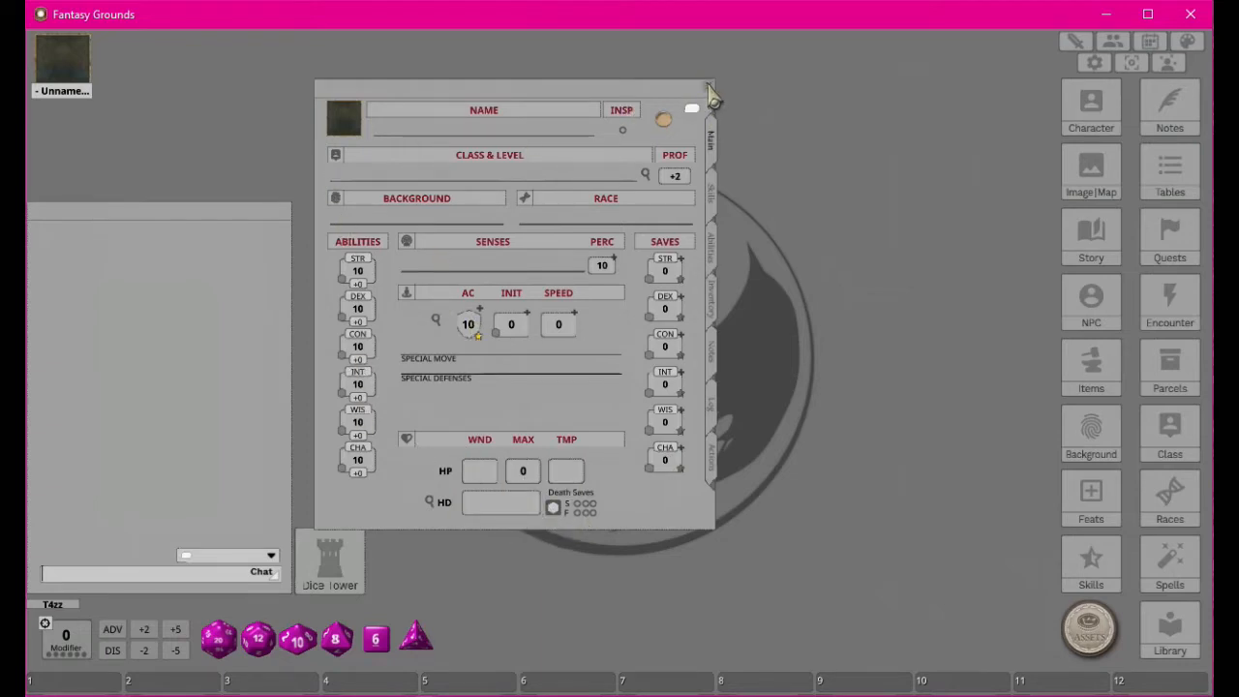
click(708, 87)
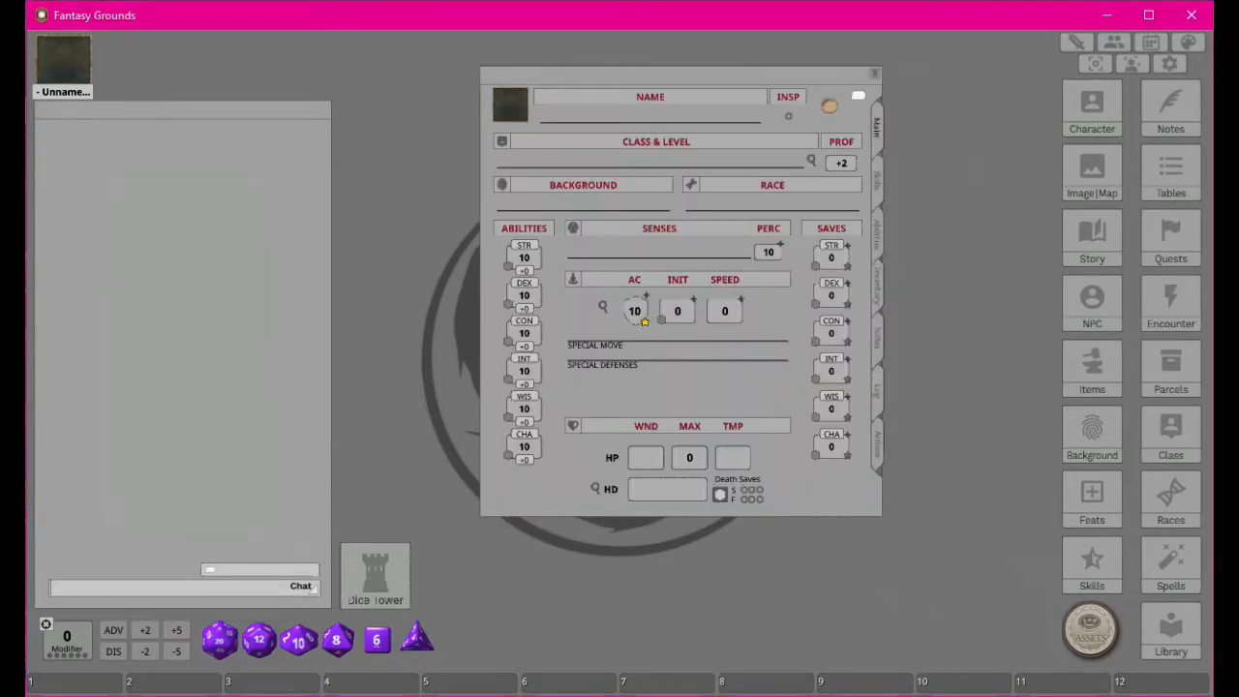
Step: Open the character's portrait picker and look through the portraits in the first portrait folder
click(516, 114)
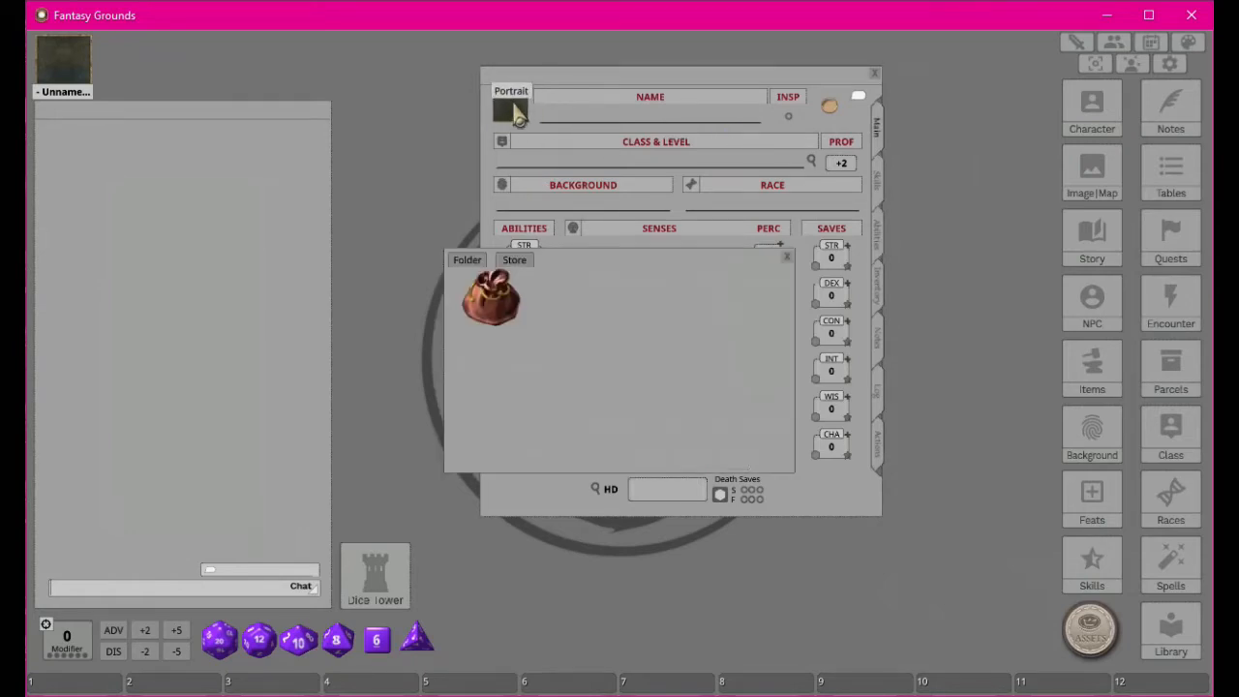
click(489, 295)
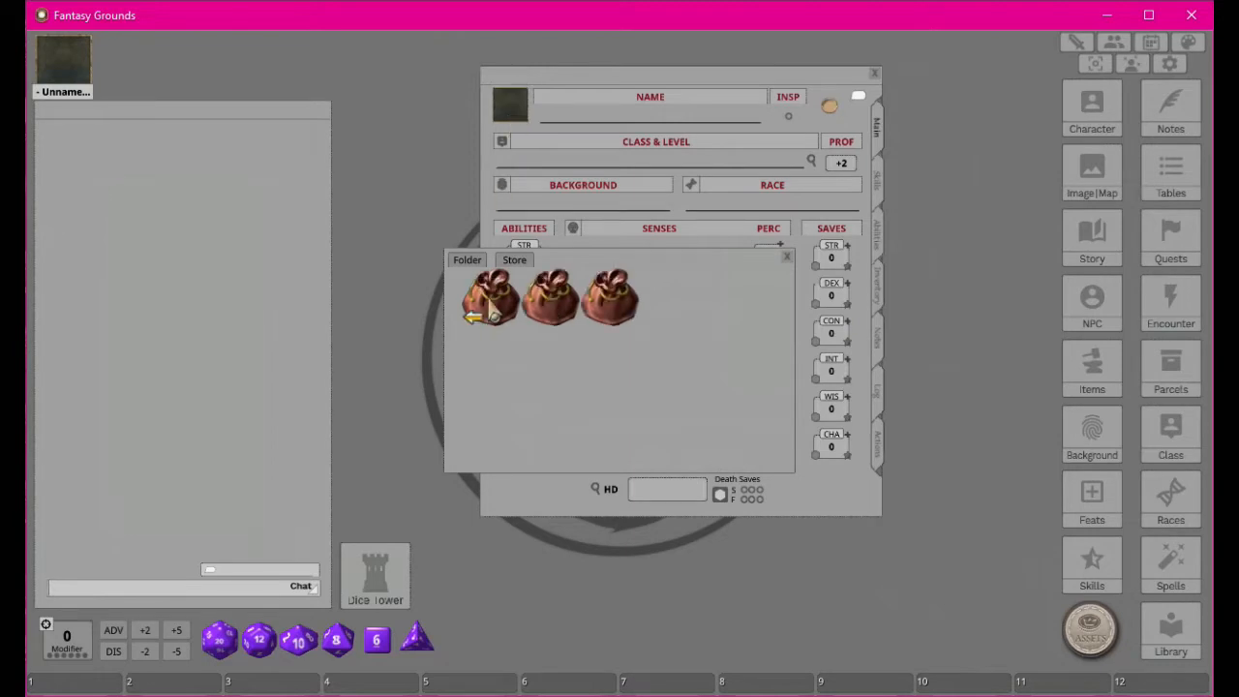
click(554, 321)
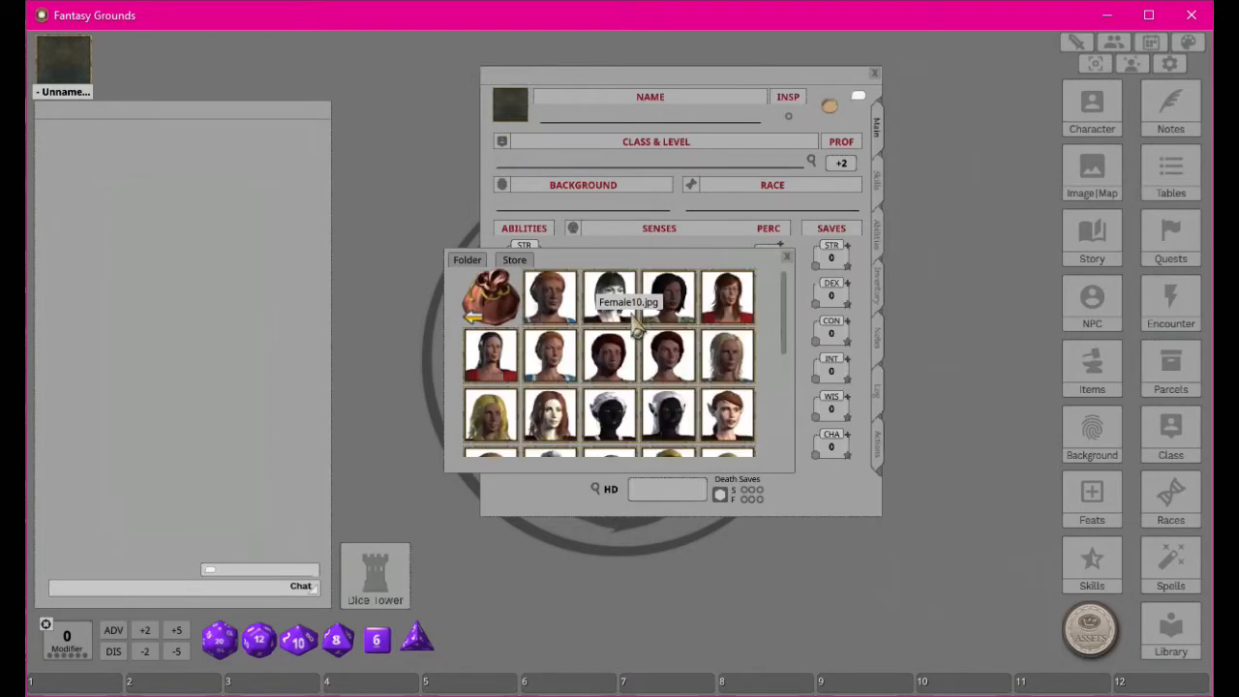
scroll(765, 334, down, 10)
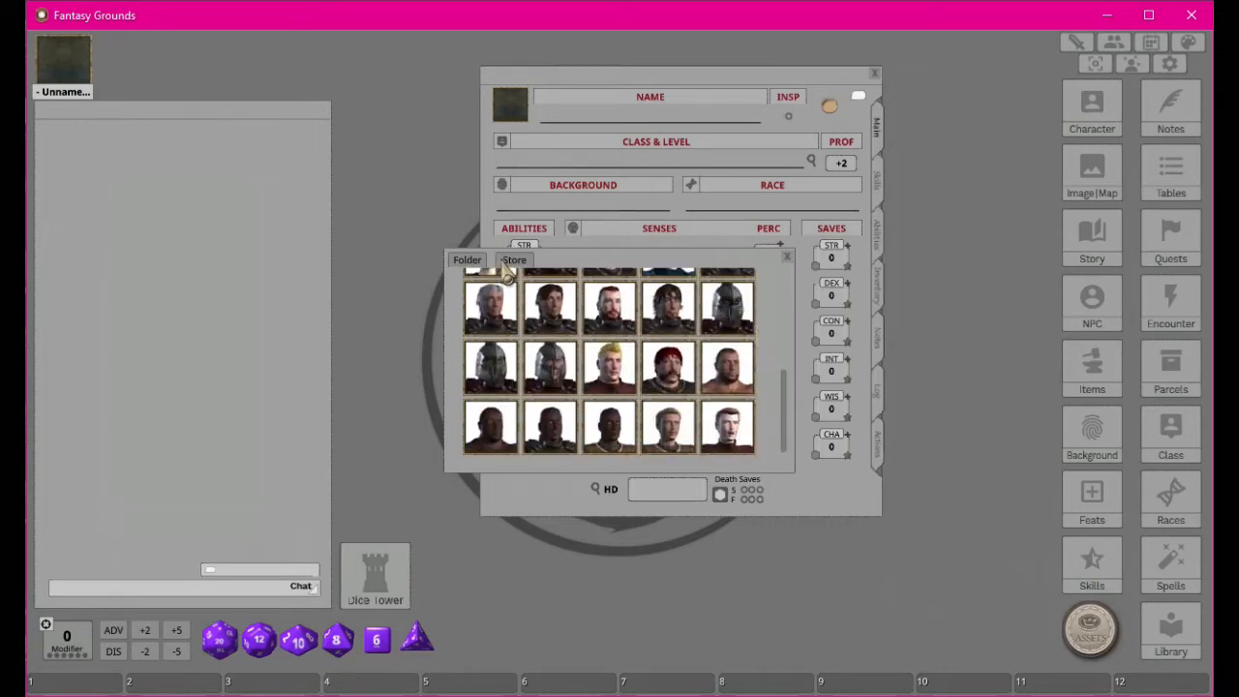
scroll(745, 331, up, 10)
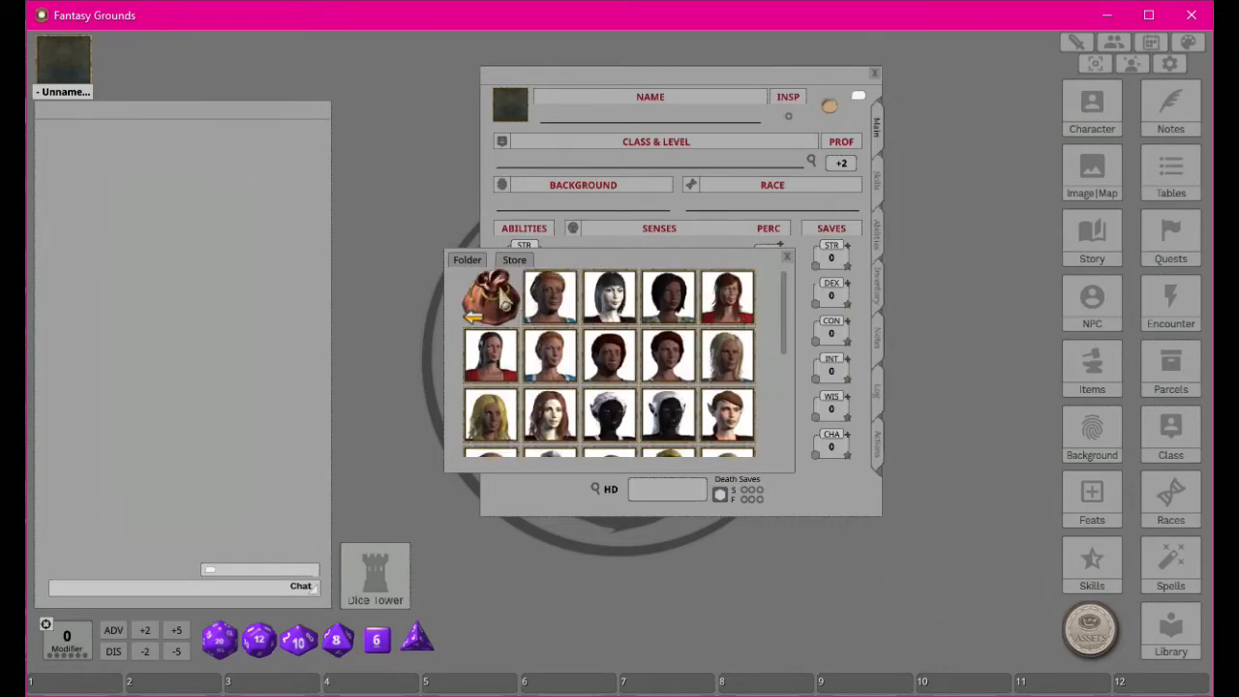
Step: Browse the other portrait folder and assign Dwarf_male_fighter.jpg as the character's portrait
click(494, 300)
click(612, 307)
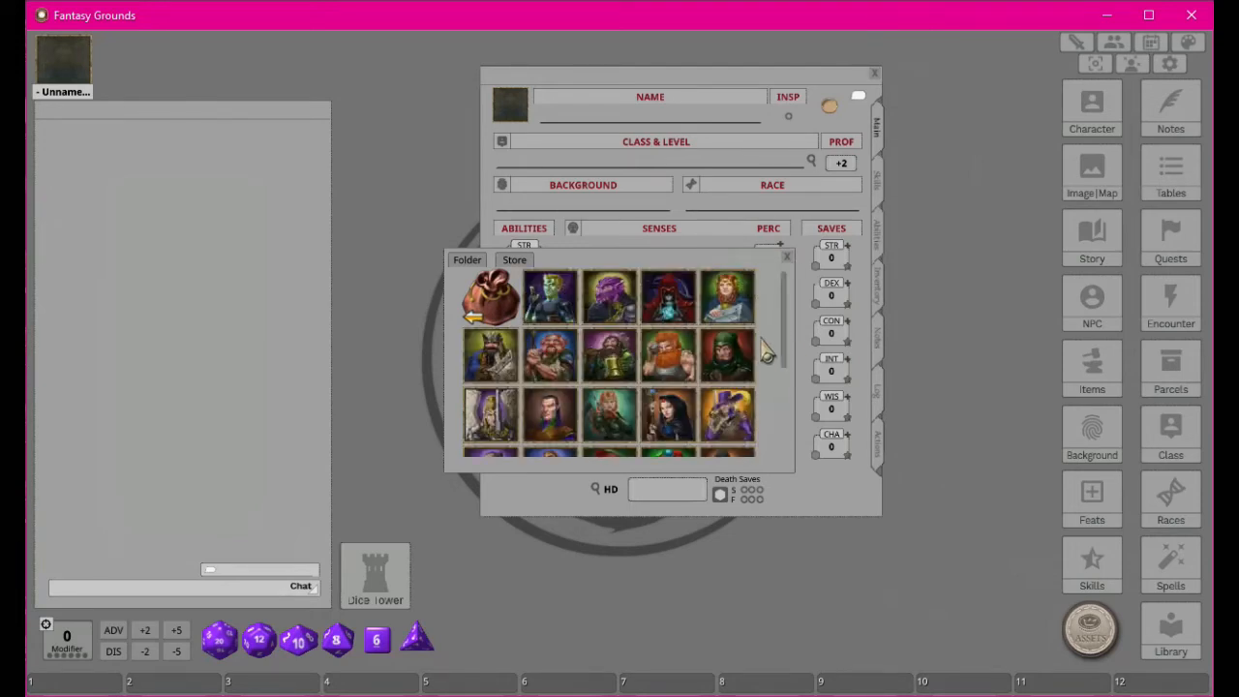
scroll(762, 360, down, 1)
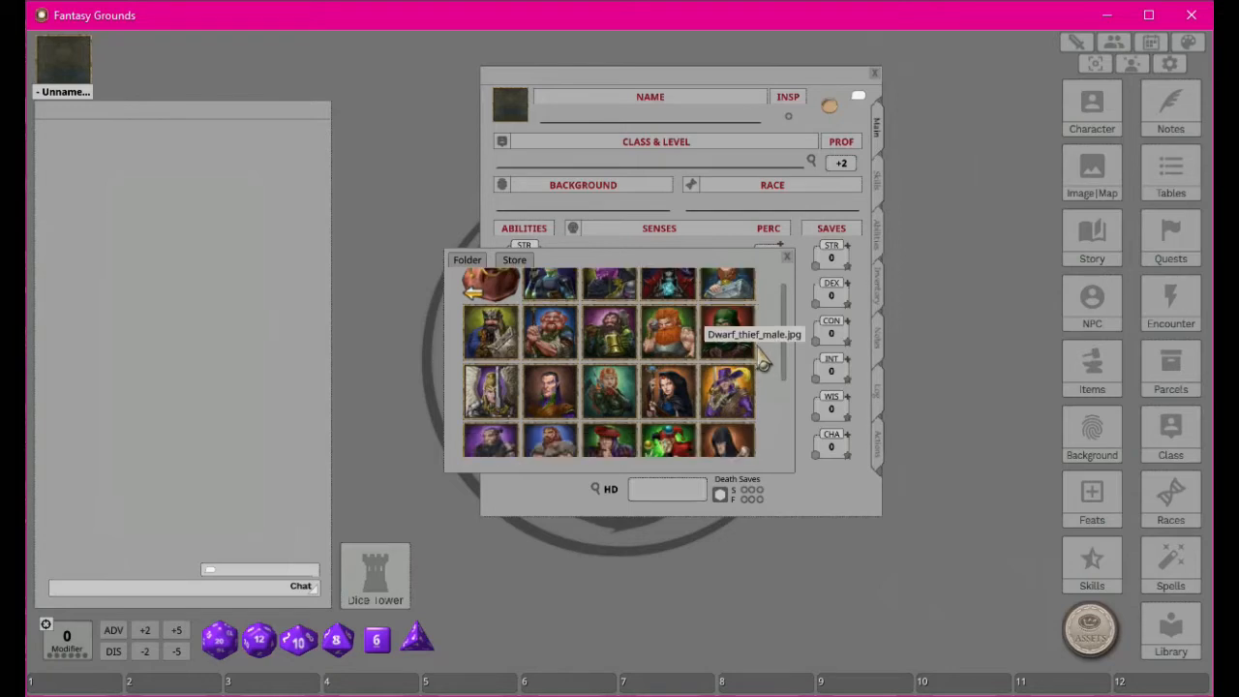
scroll(762, 360, down, 2)
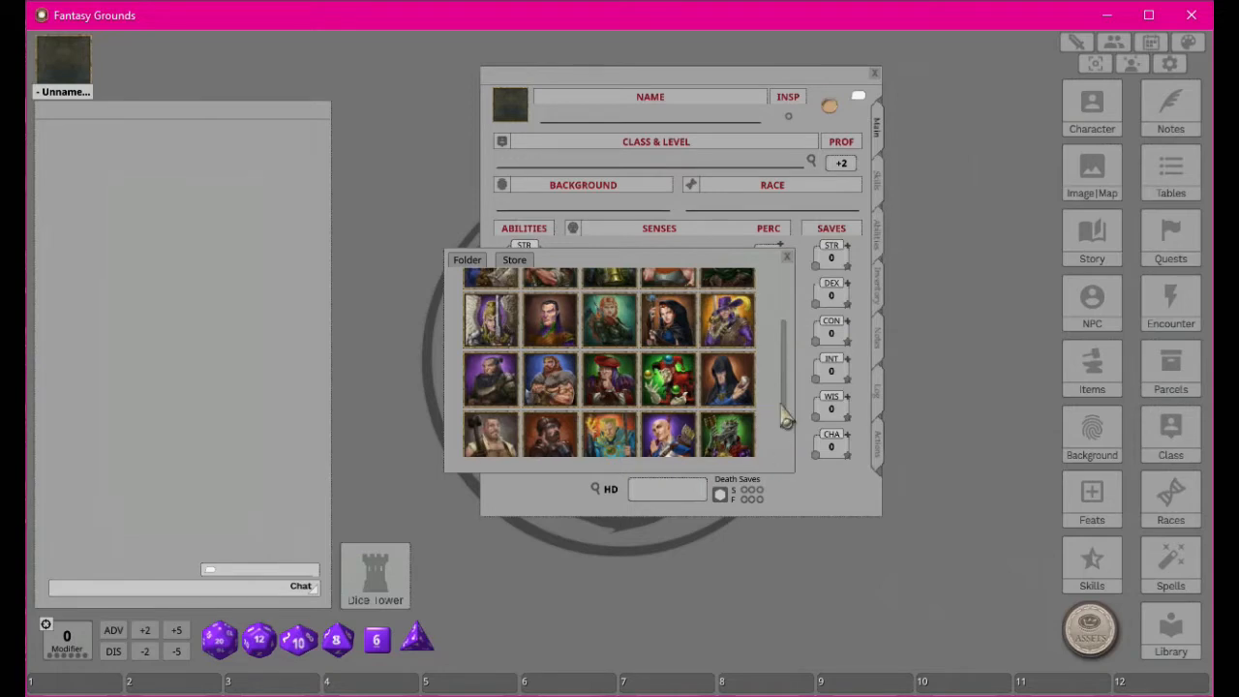
scroll(774, 417, down, 2)
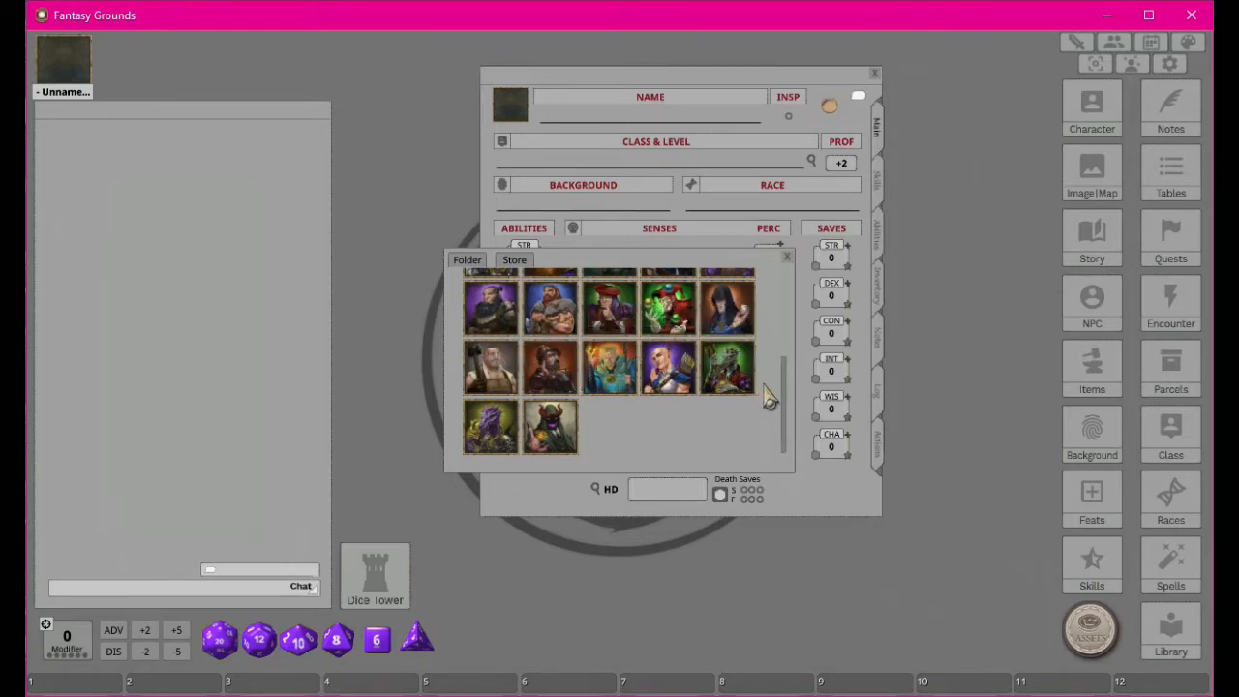
scroll(769, 396, up, 2)
scroll(770, 396, up, 2)
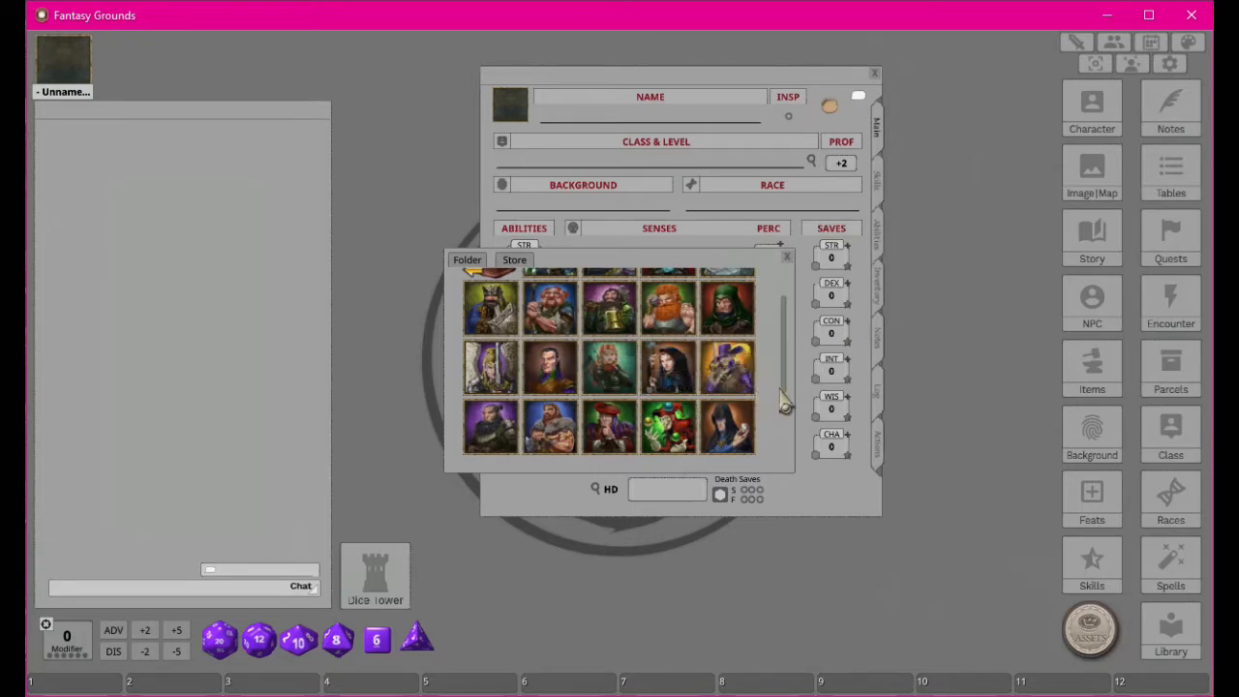
scroll(765, 421, up, 1)
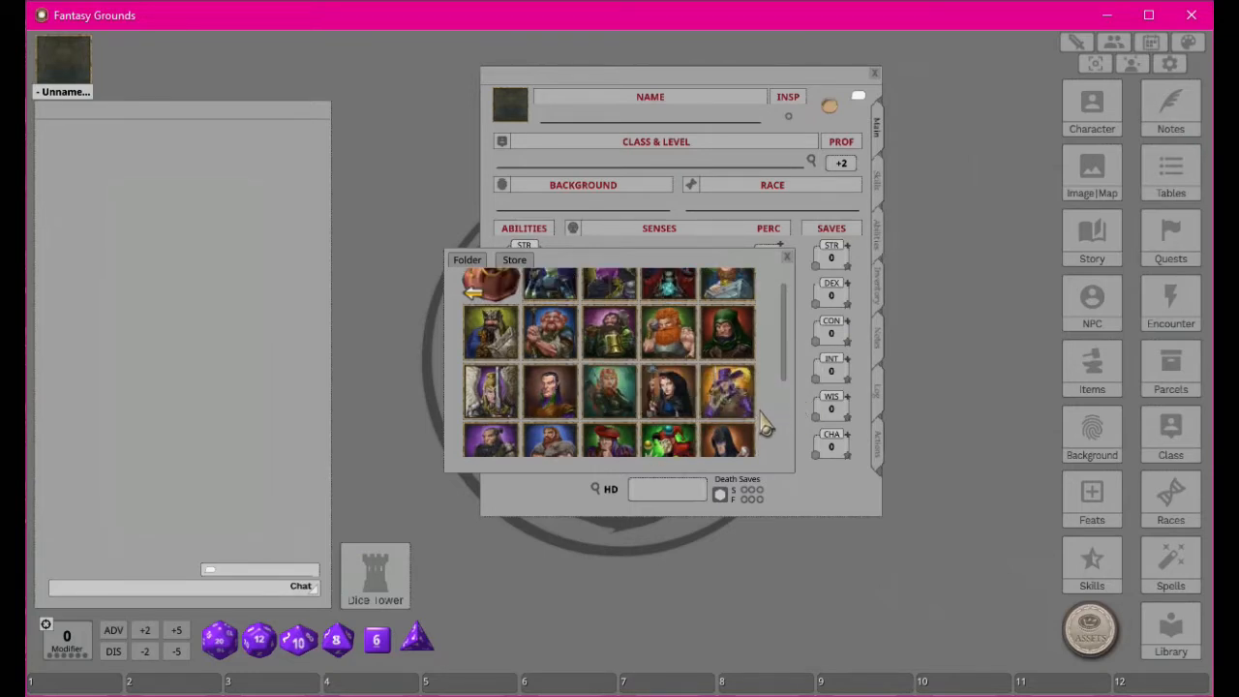
scroll(768, 421, up, 1)
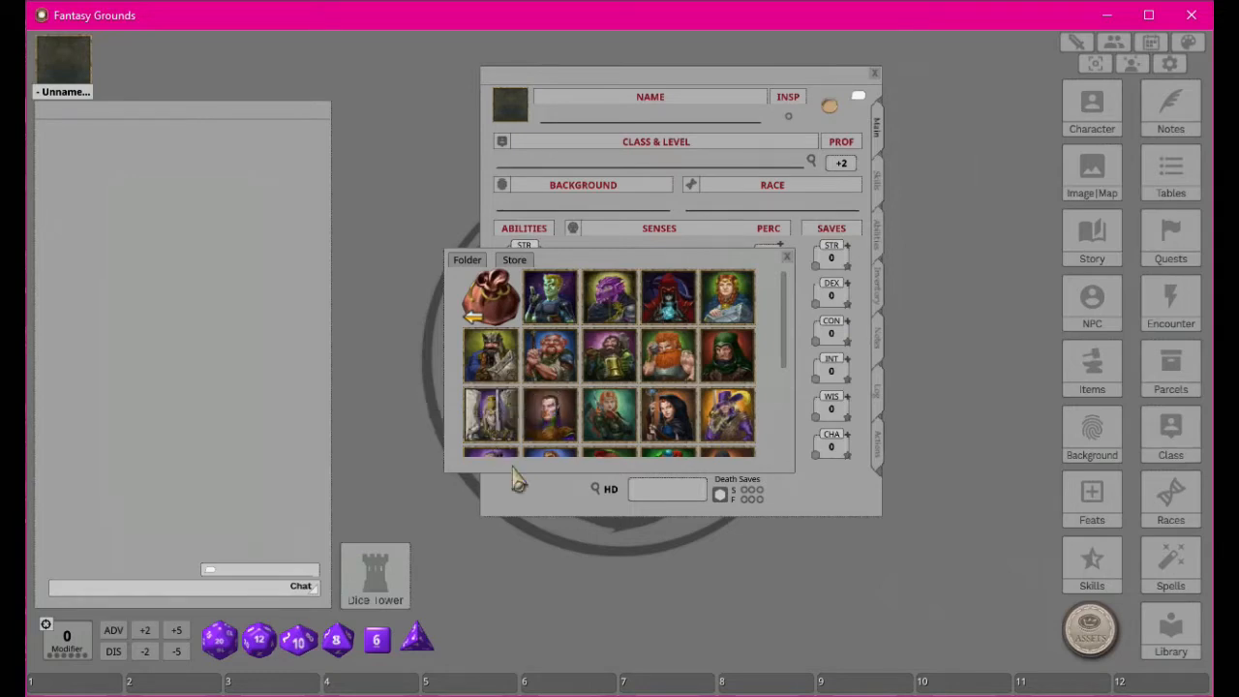
scroll(648, 411, down, 3)
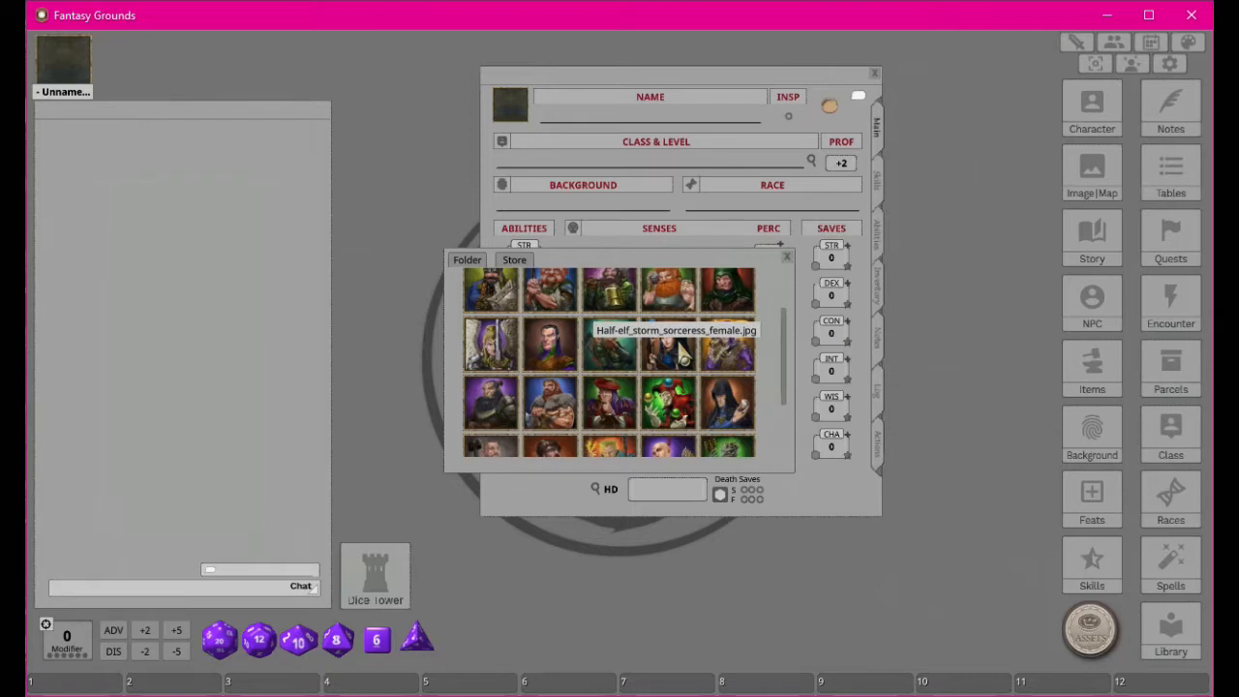
scroll(610, 358, down, 2)
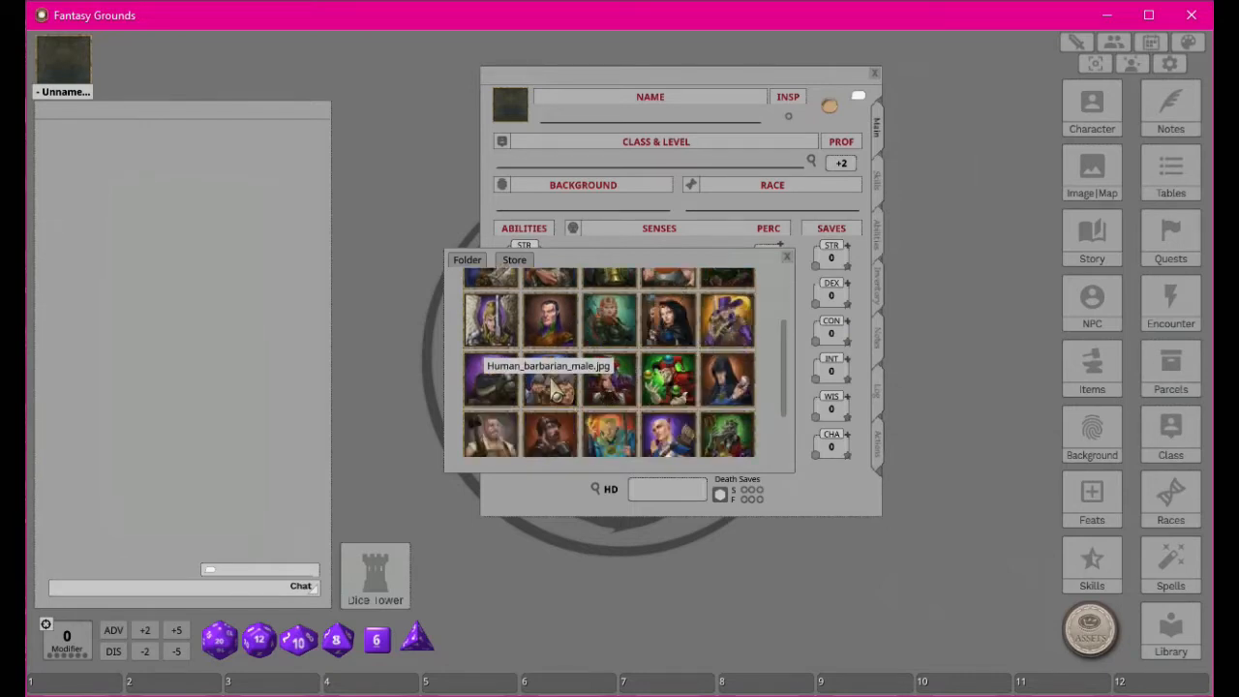
scroll(721, 387, up, 4)
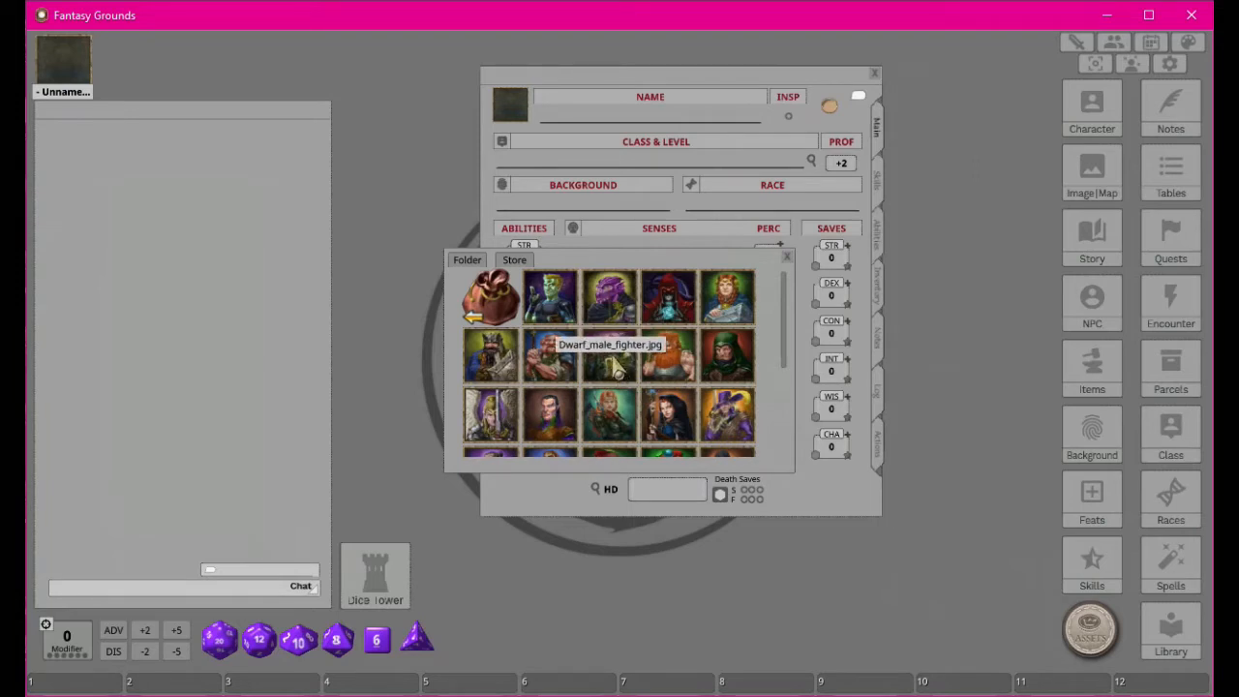
click(612, 361)
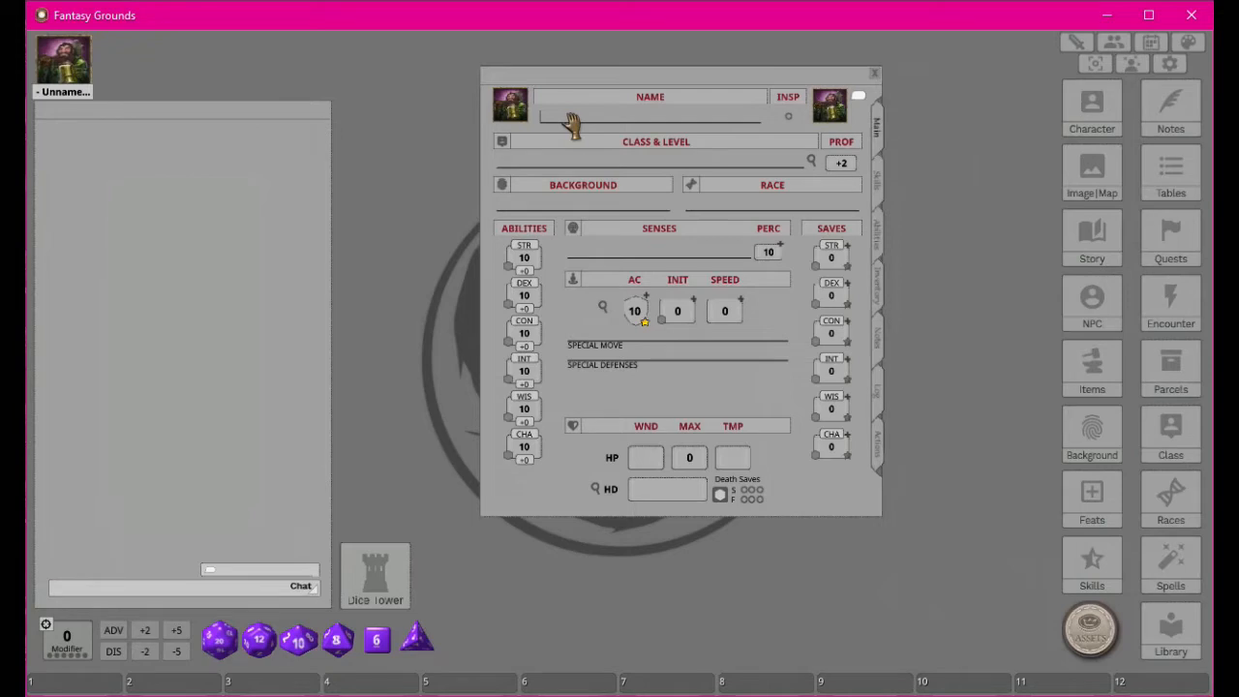
Step: Name the character Duthion
key(shift)
text(Du)
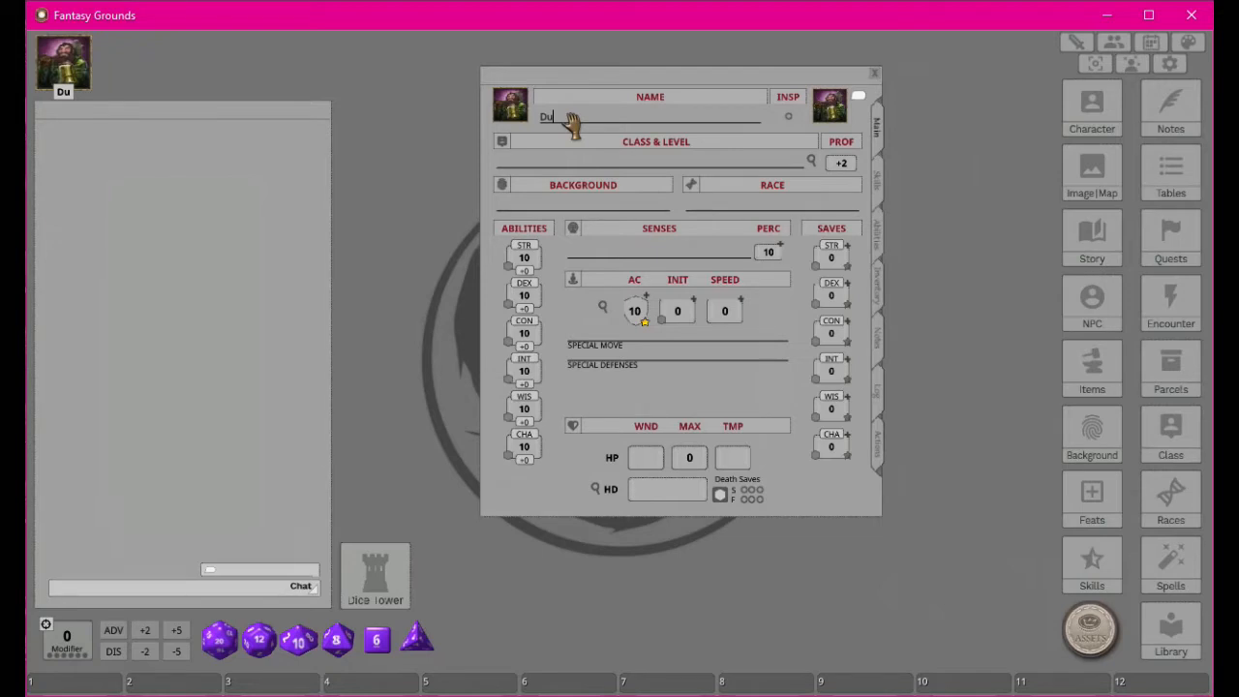
text(thion)
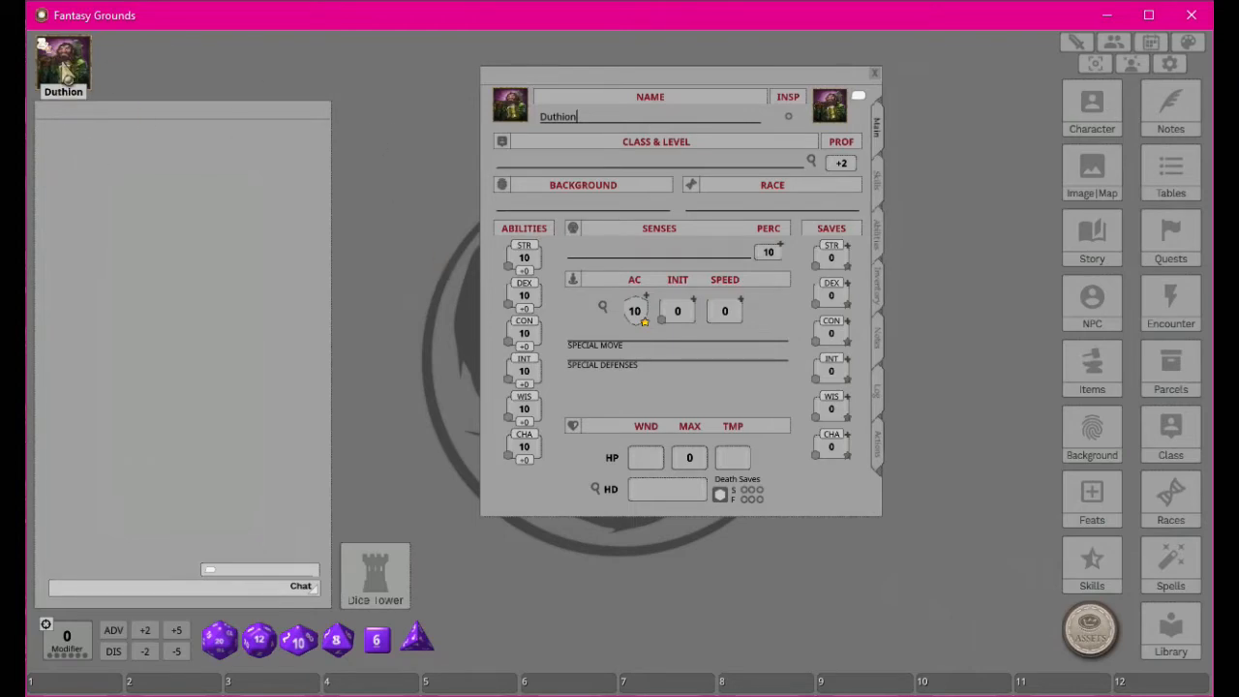
right_click(66, 75)
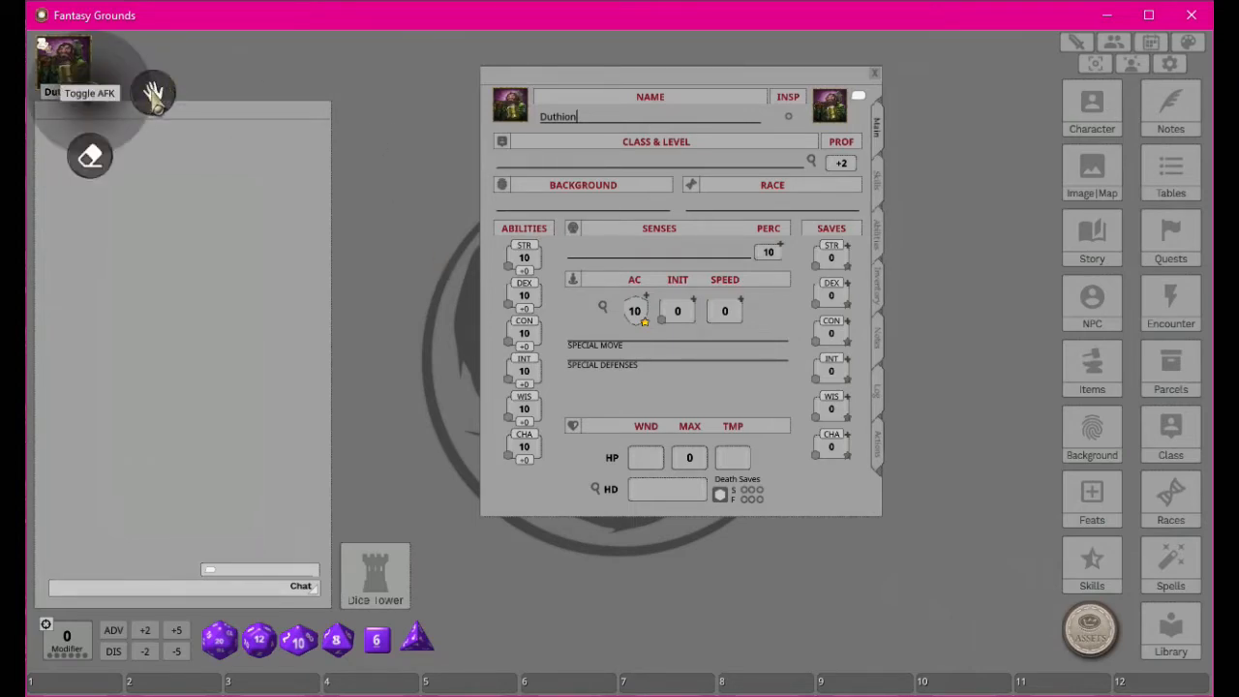
click(154, 94)
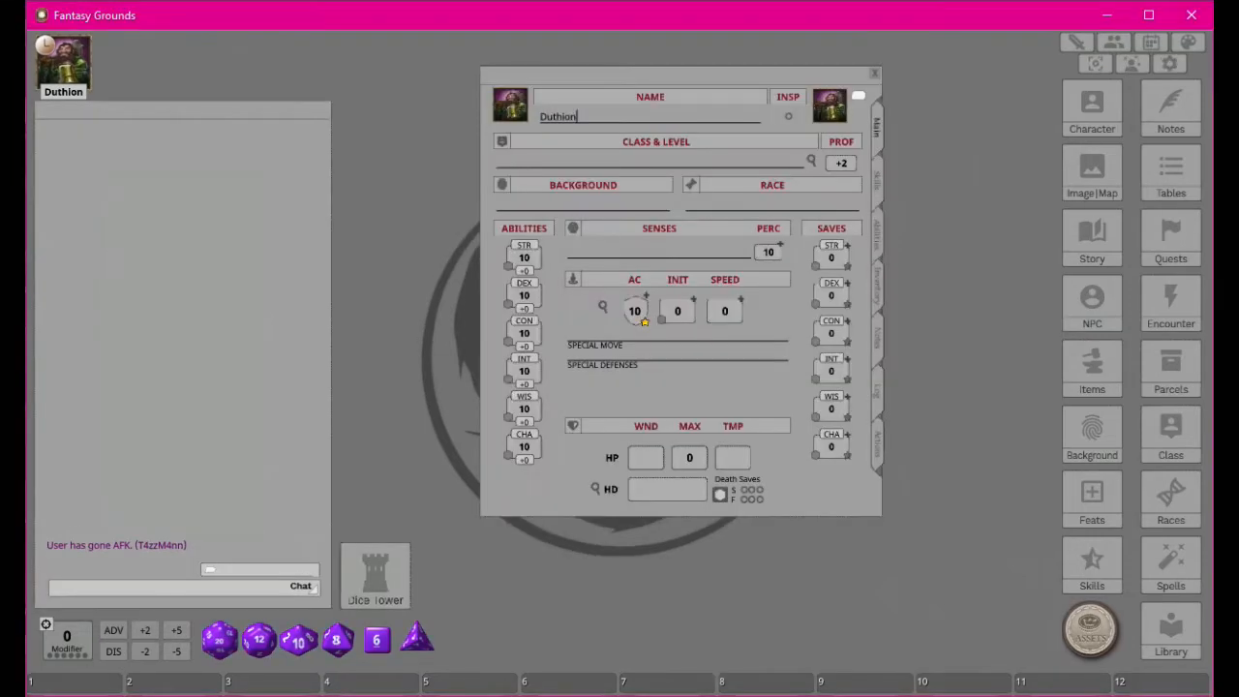
right_click(69, 62)
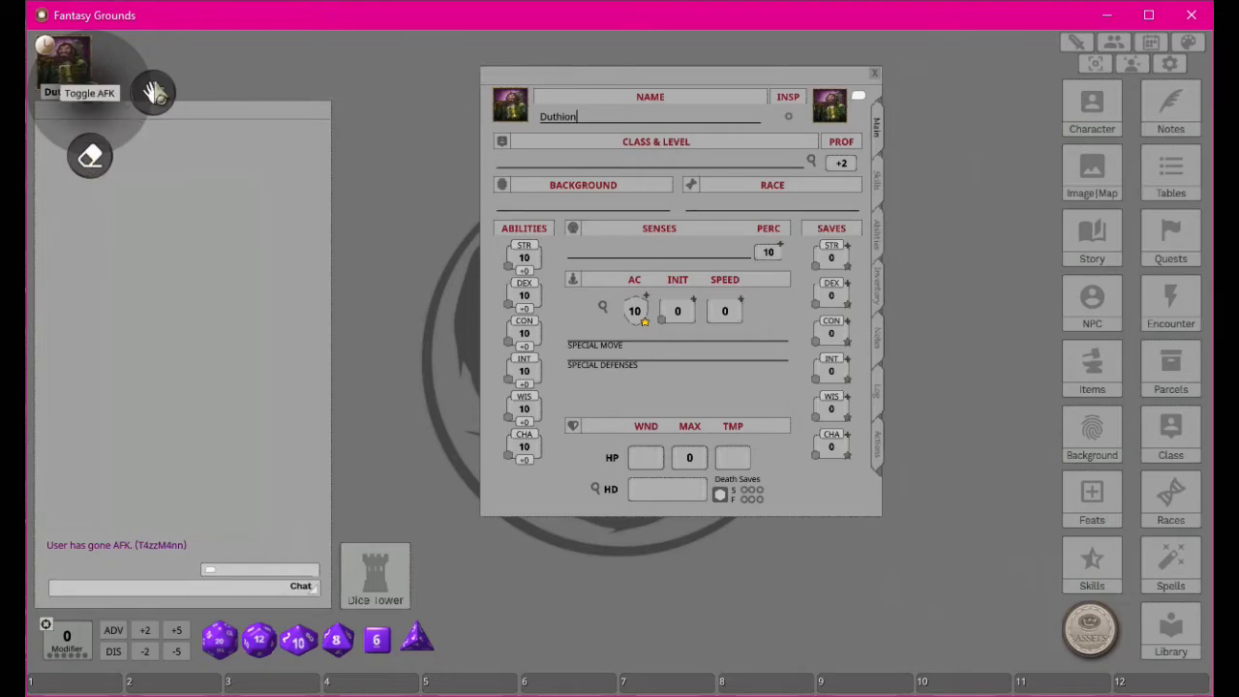
click(154, 94)
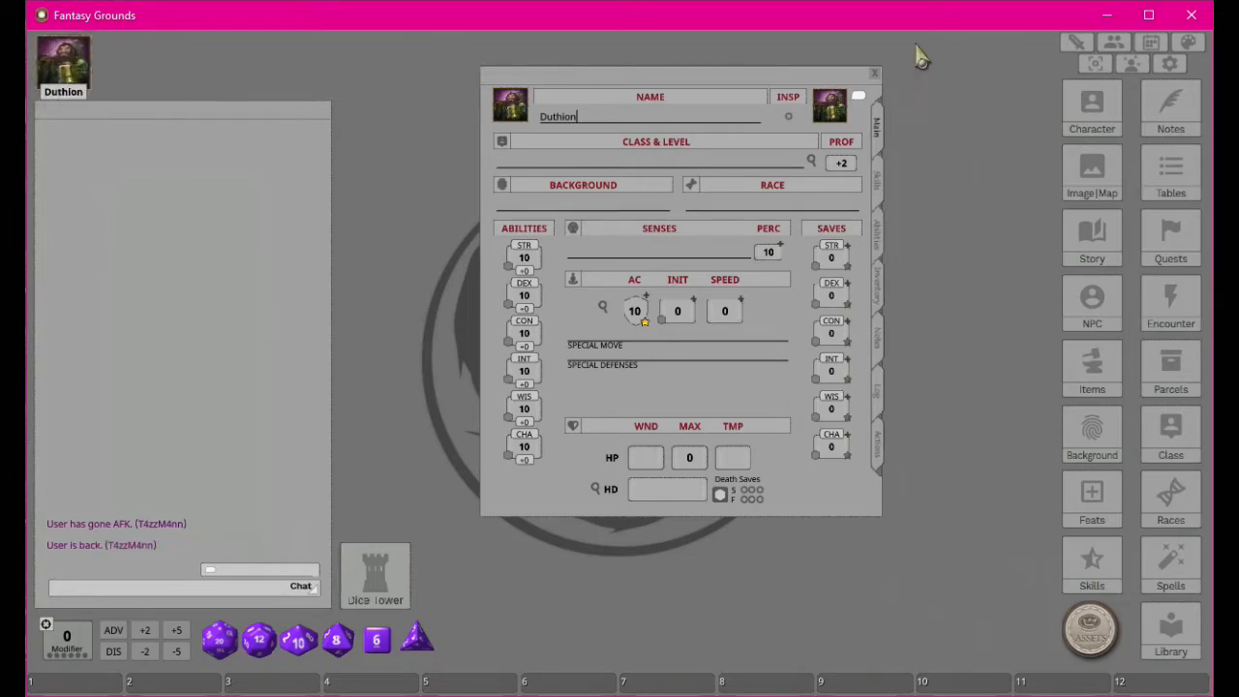
Step: Check the Character Selection list in the player window, close it, and open the same list in the second Fantasy Grounds window
click(1096, 121)
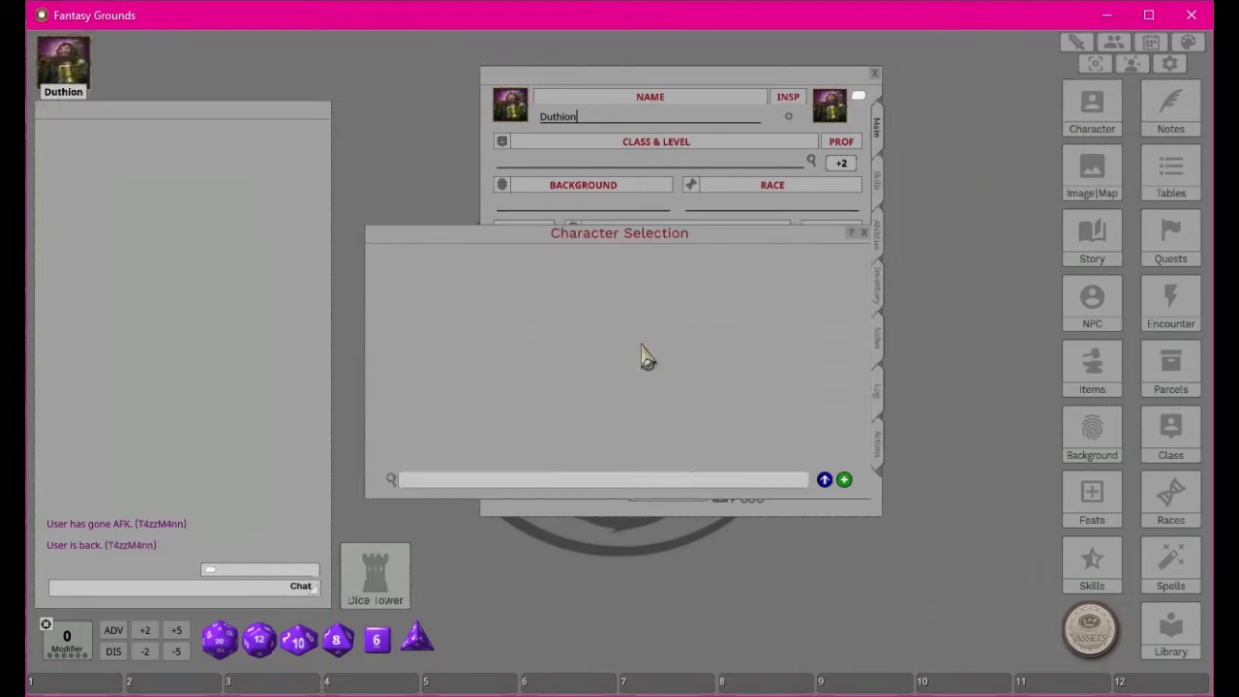
click(863, 233)
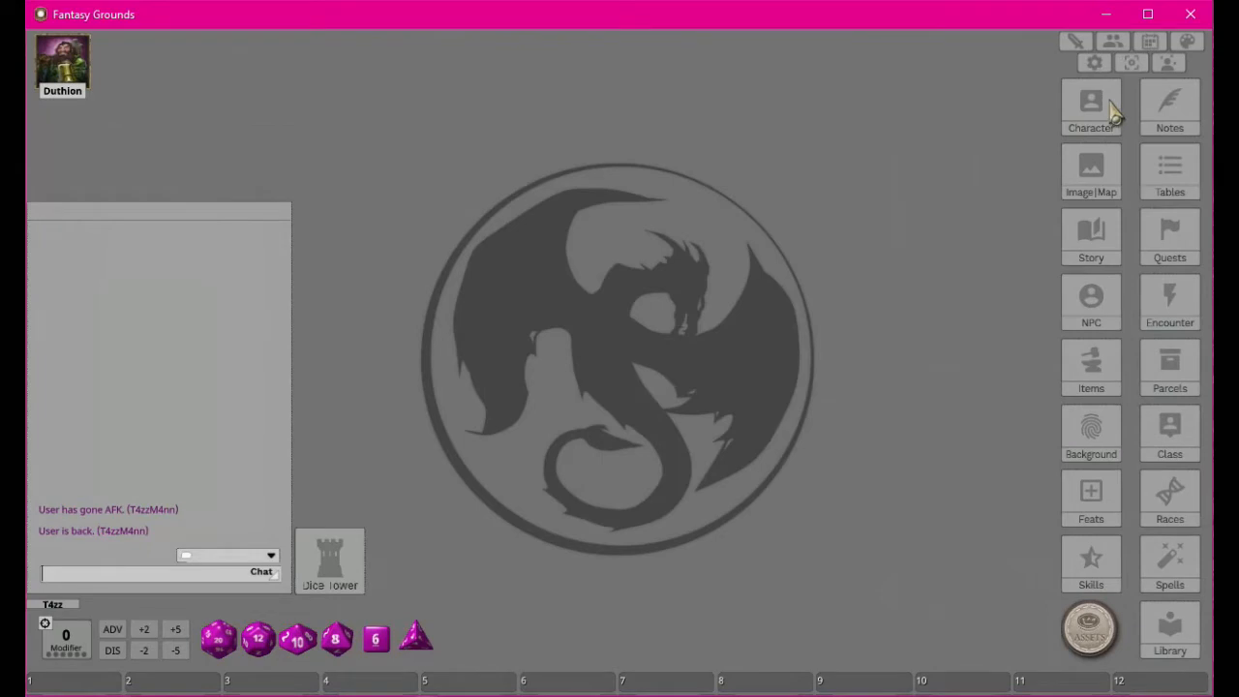
click(1091, 109)
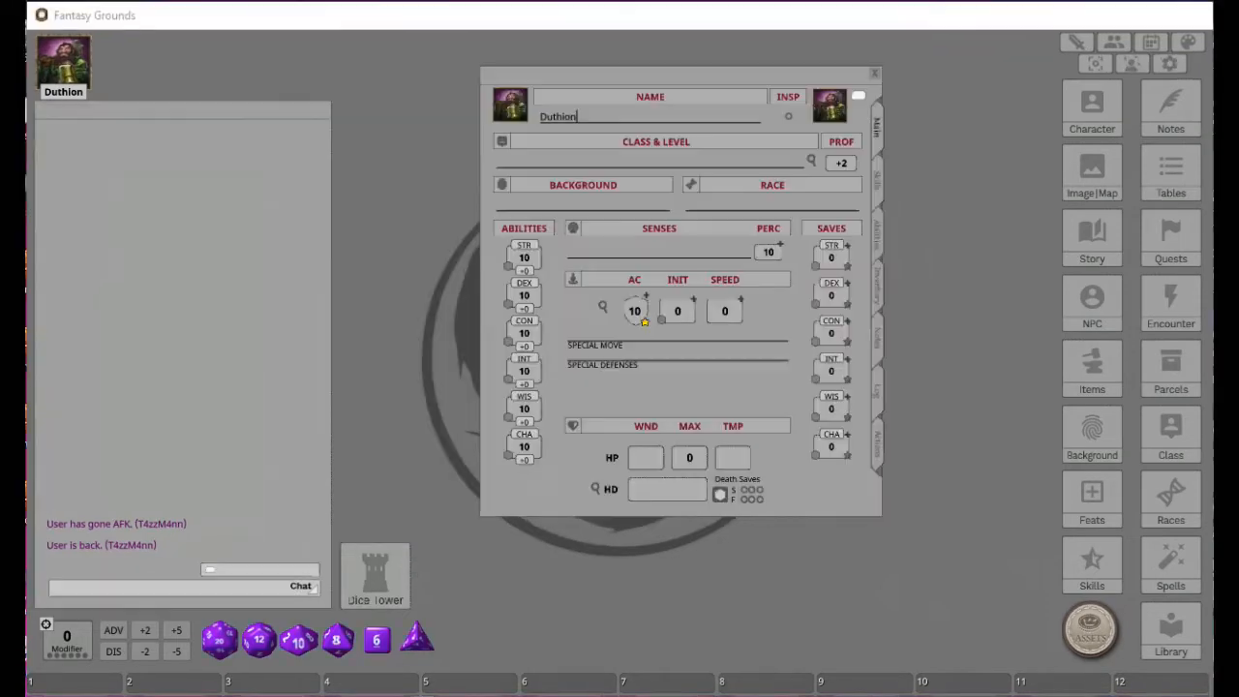
Step: In the player window, release Duthion and view the character's entry in Character Selection
right_click(78, 63)
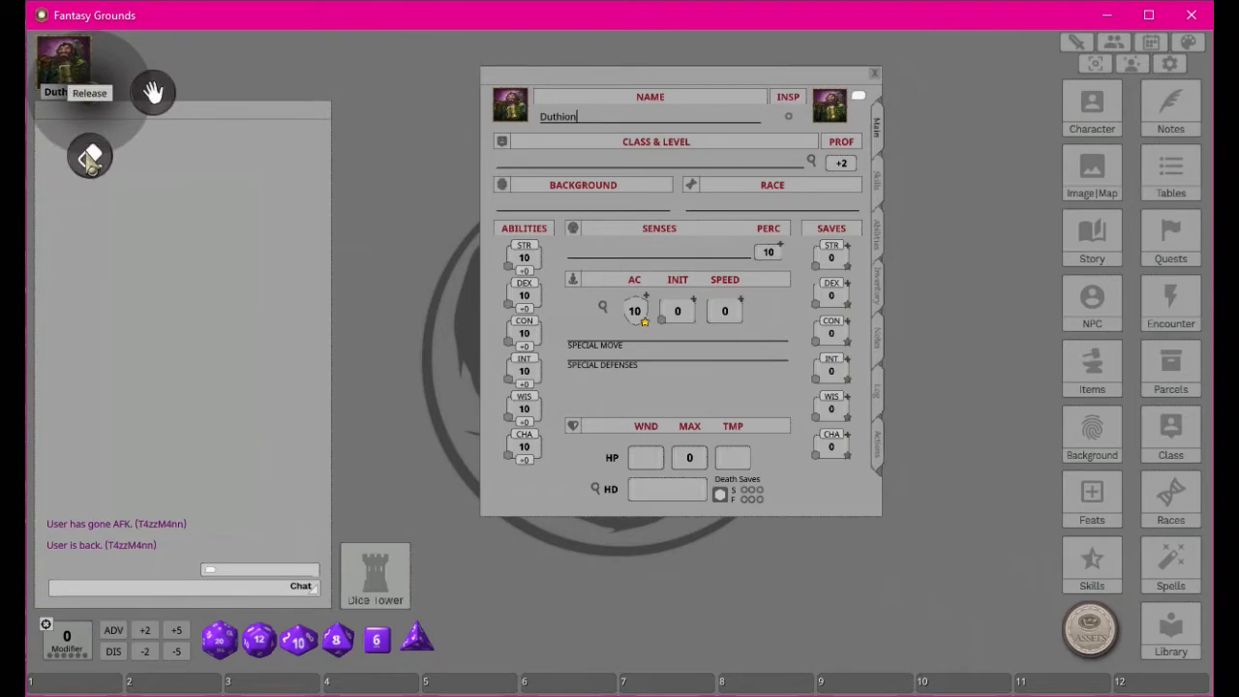
click(91, 155)
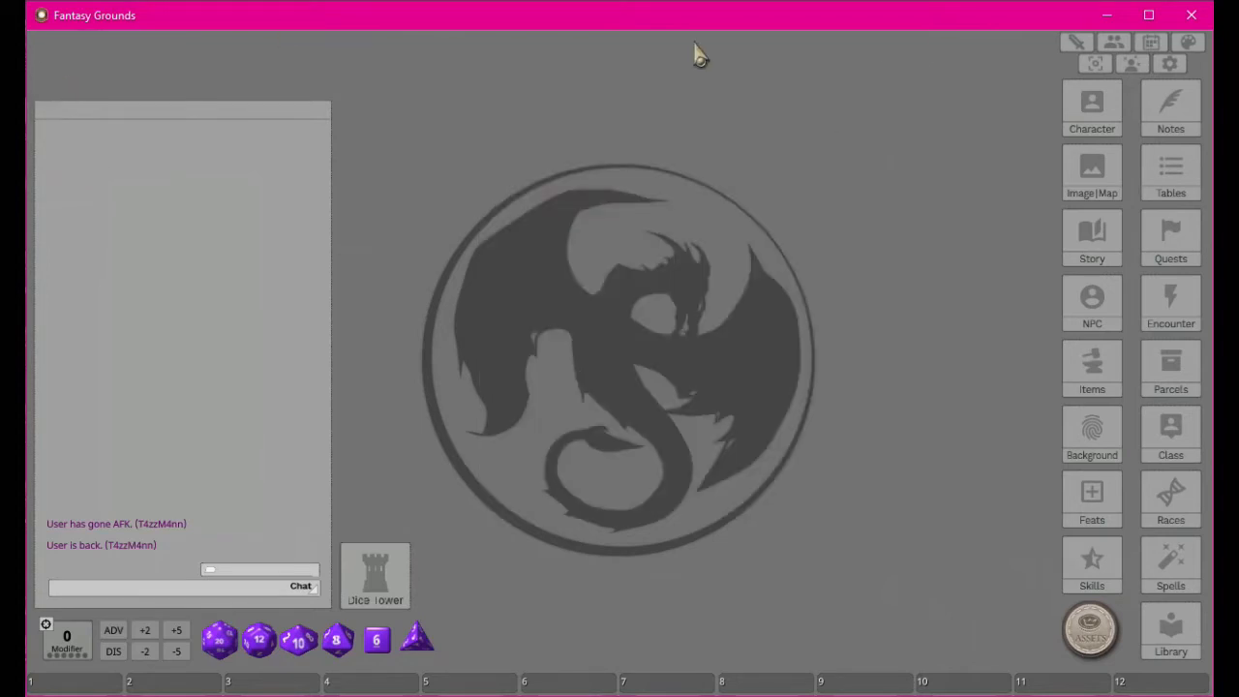
click(1103, 109)
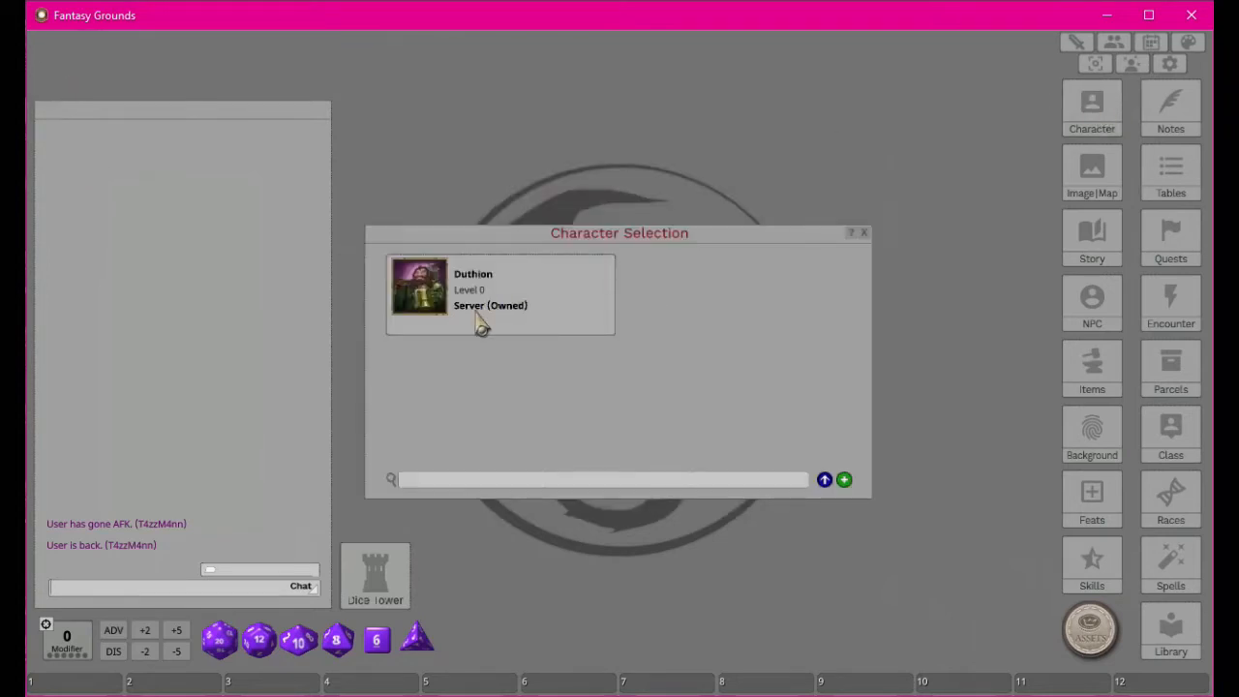
click(865, 235)
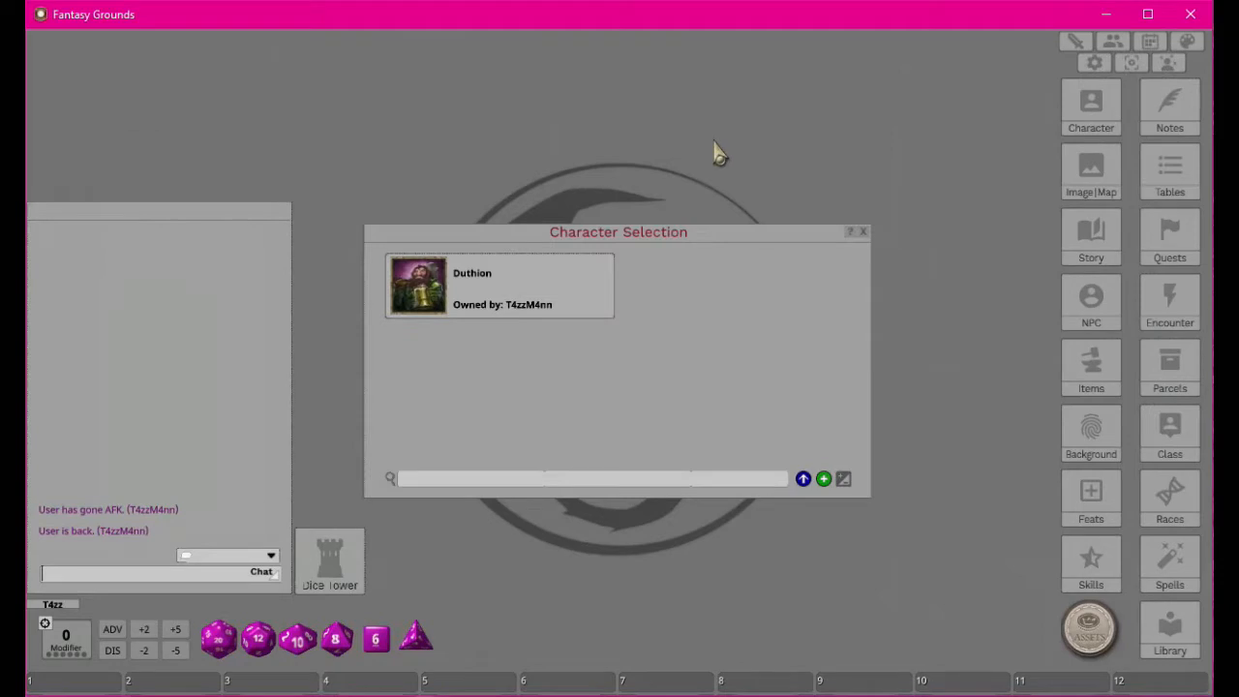
Step: In the second Fantasy Grounds window, reopen Character Selection to check Duthion's ownership and close it
click(864, 233)
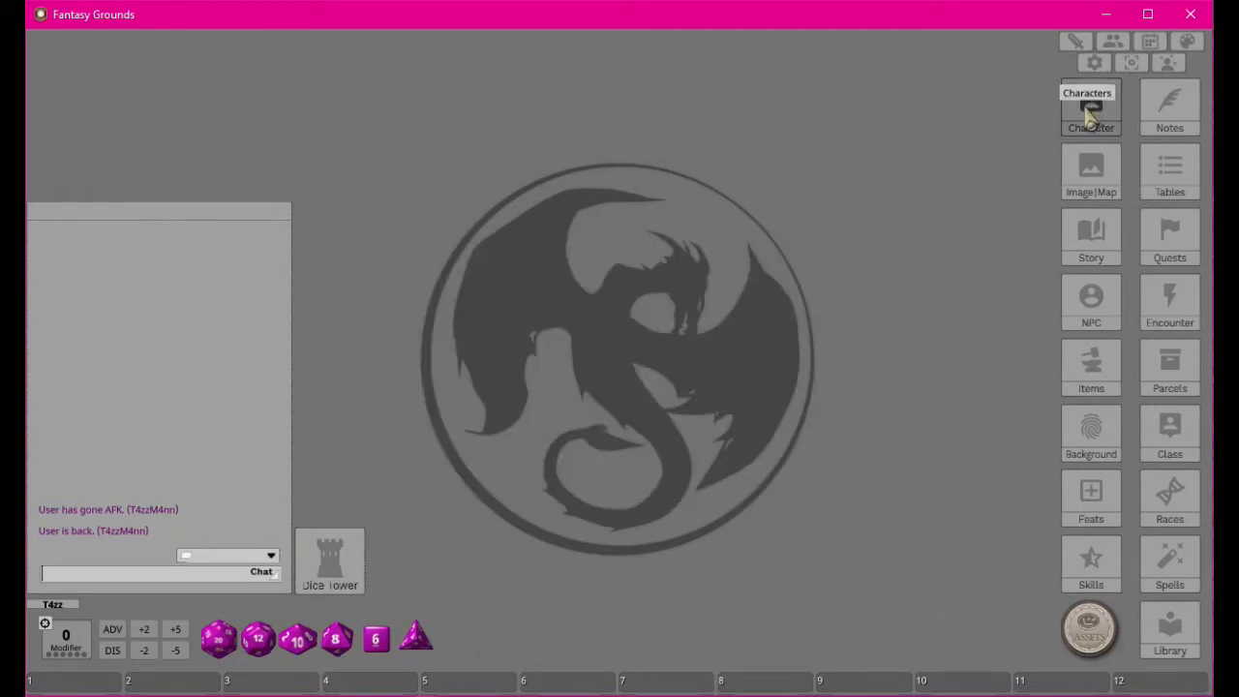
click(1092, 105)
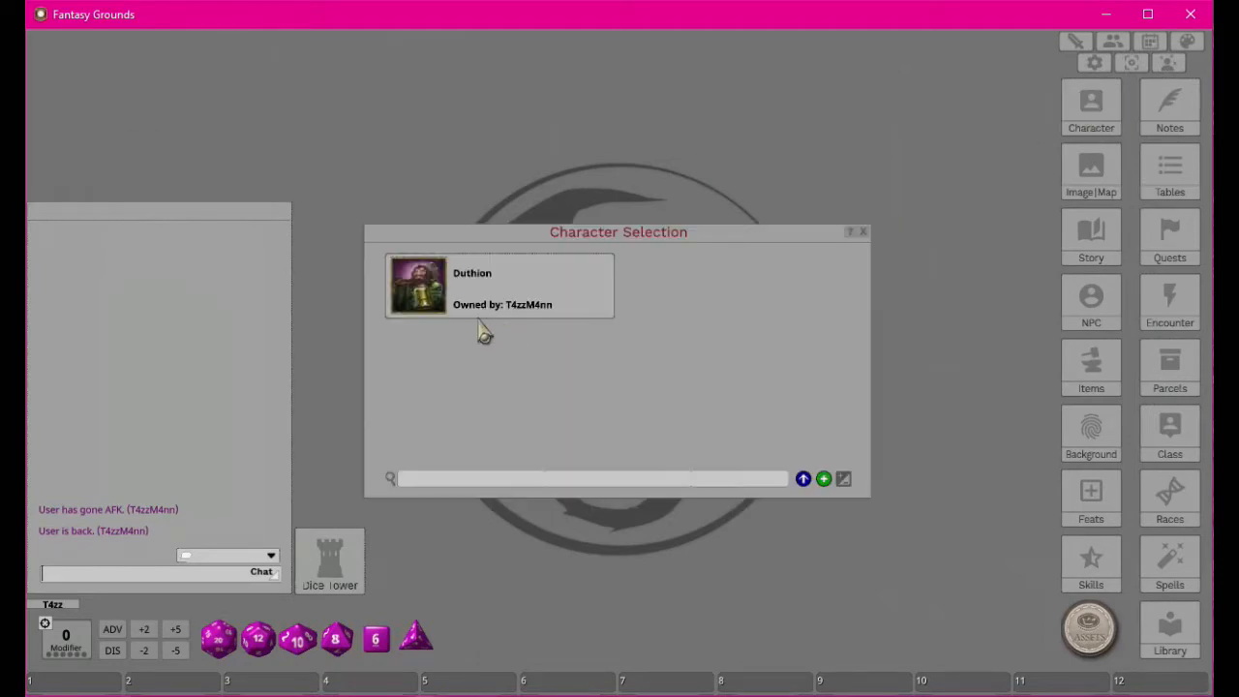
click(865, 233)
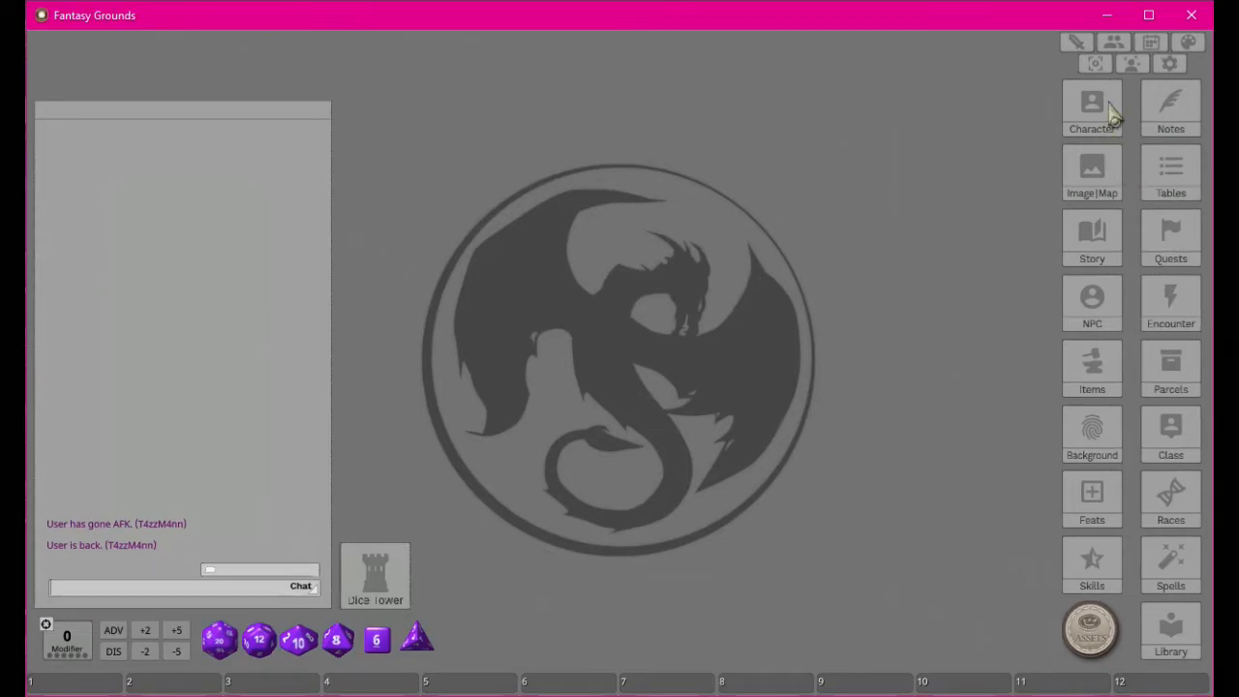
Step: Switch back to the player window and activate Duthion again from Character Selection
click(1104, 116)
click(429, 296)
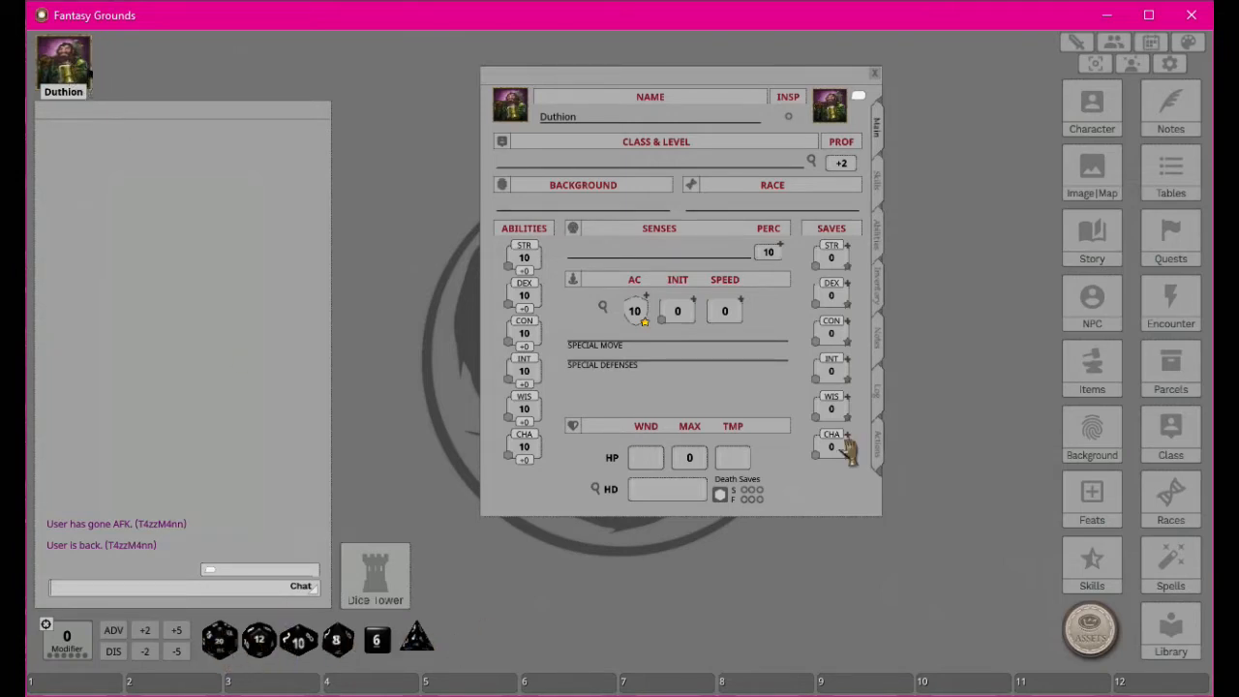
Step: Set Duthion's dice color to purple by mixing blue and red tones, and close the color selector
click(1189, 43)
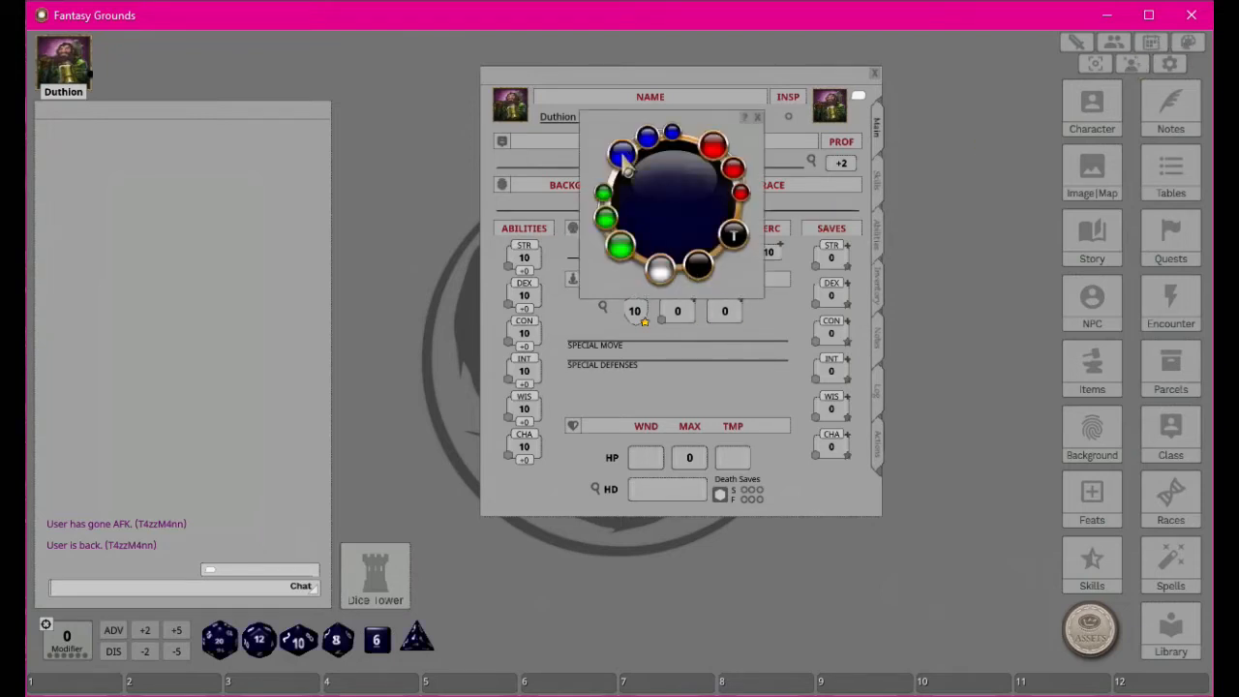
click(714, 145)
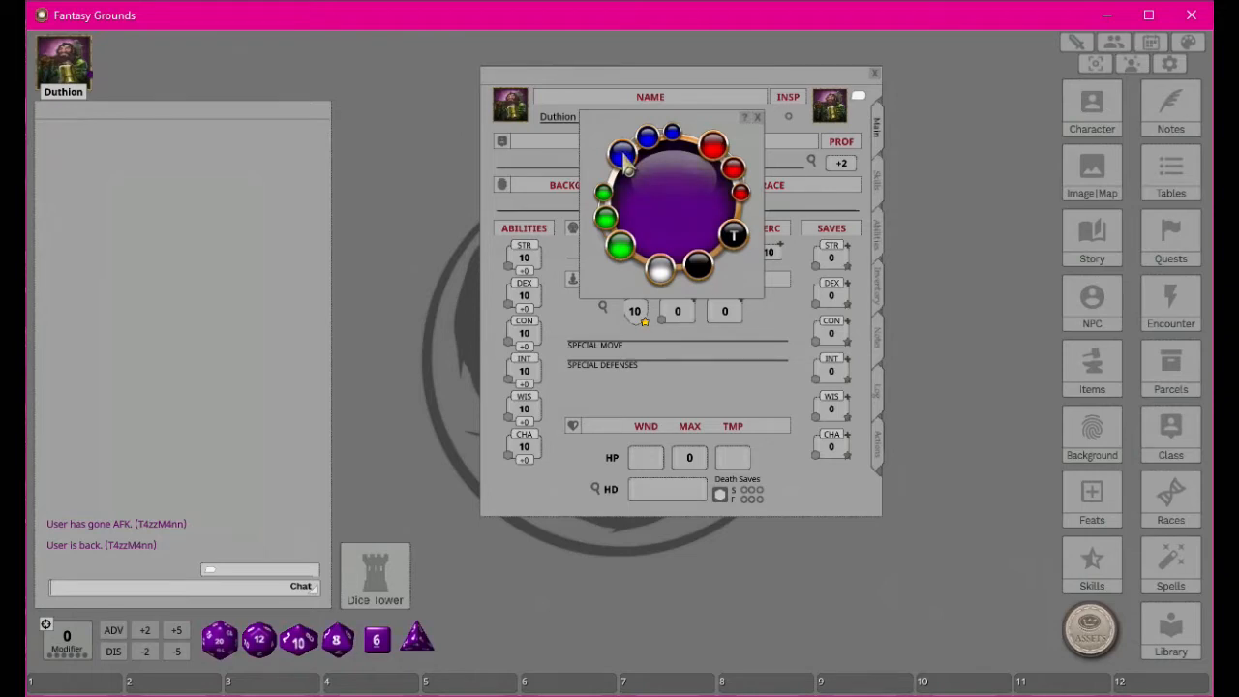
click(715, 150)
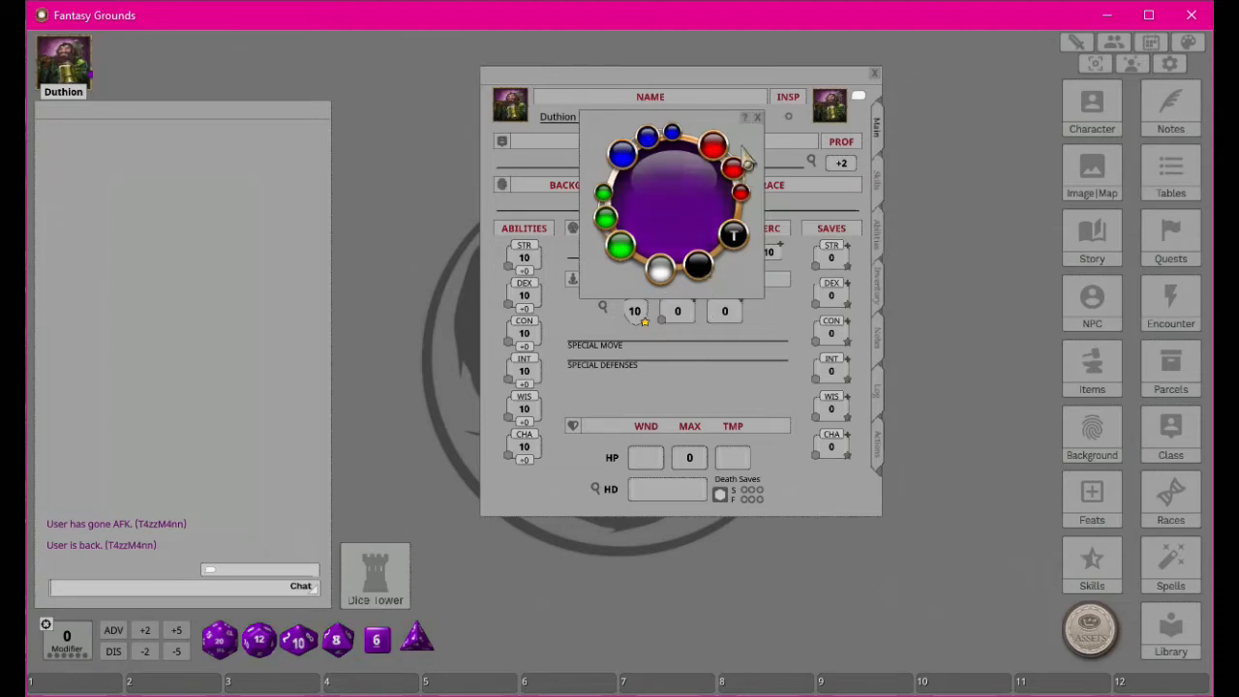
click(757, 117)
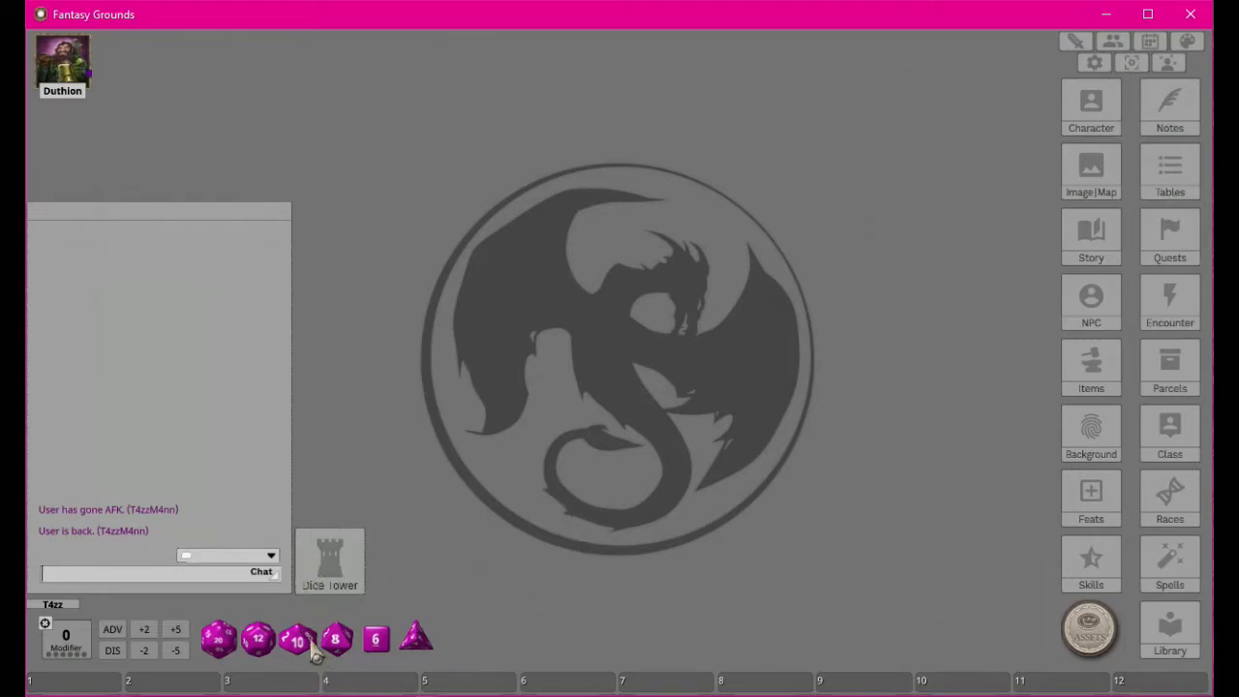
Step: In the second Fantasy Grounds window, roll 3d12 into the chat and clear the chat
drag(258, 641, 224, 484)
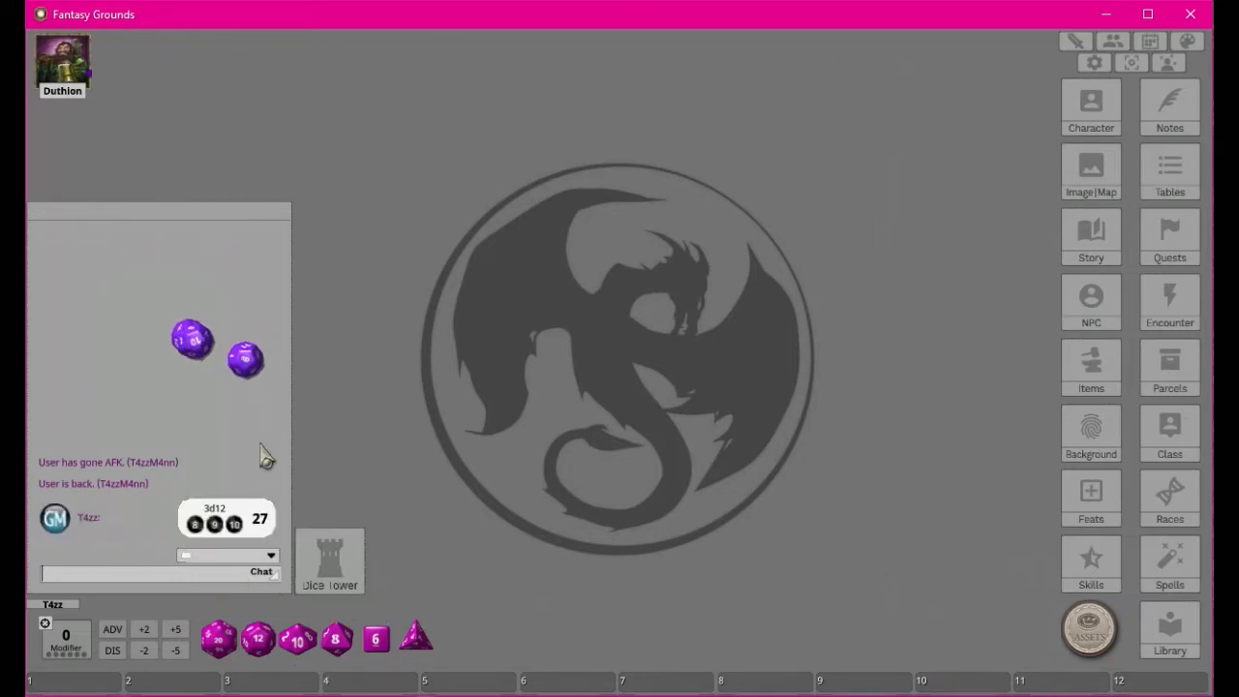
right_click(147, 376)
click(104, 371)
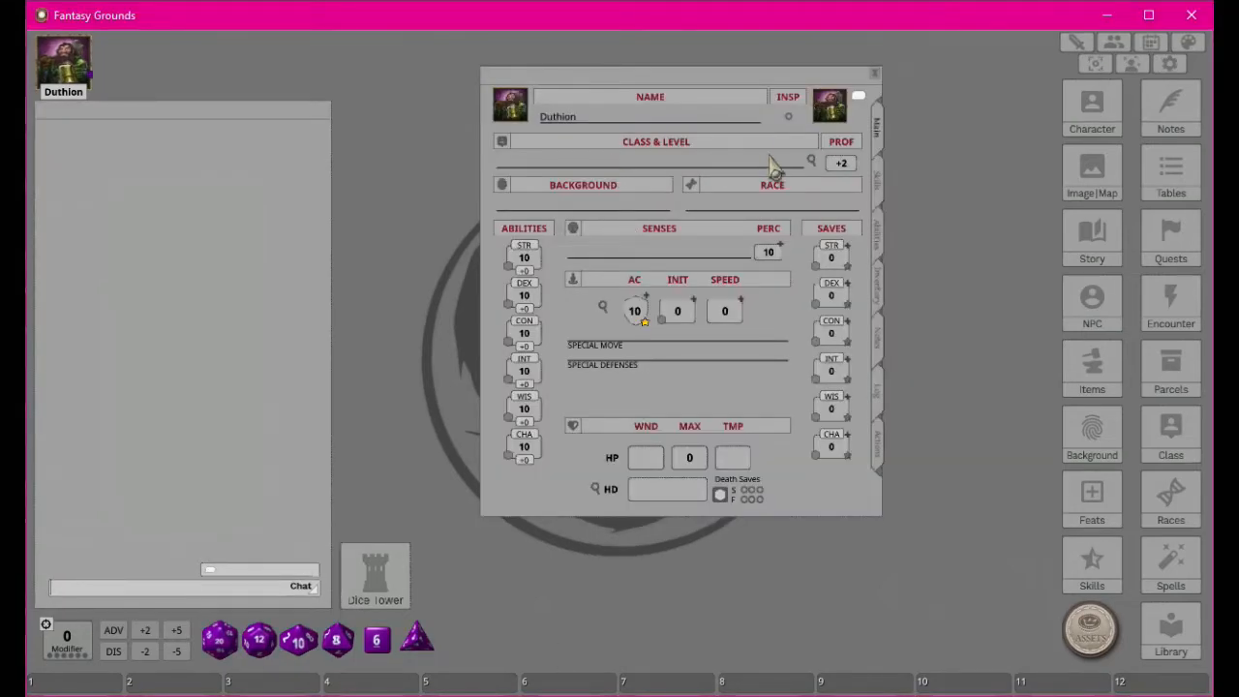
Step: Back in the player window, shift Duthion's character sheet lower, check the Character Selection list and close it
drag(666, 85, 646, 126)
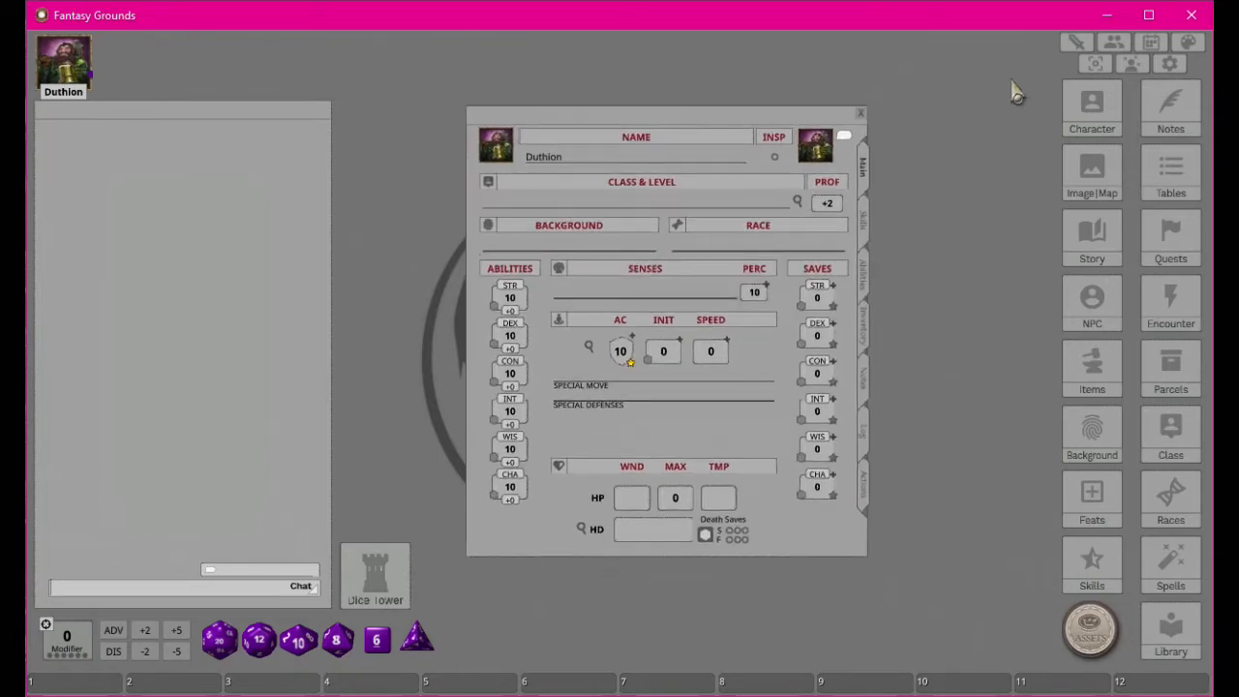
click(1093, 111)
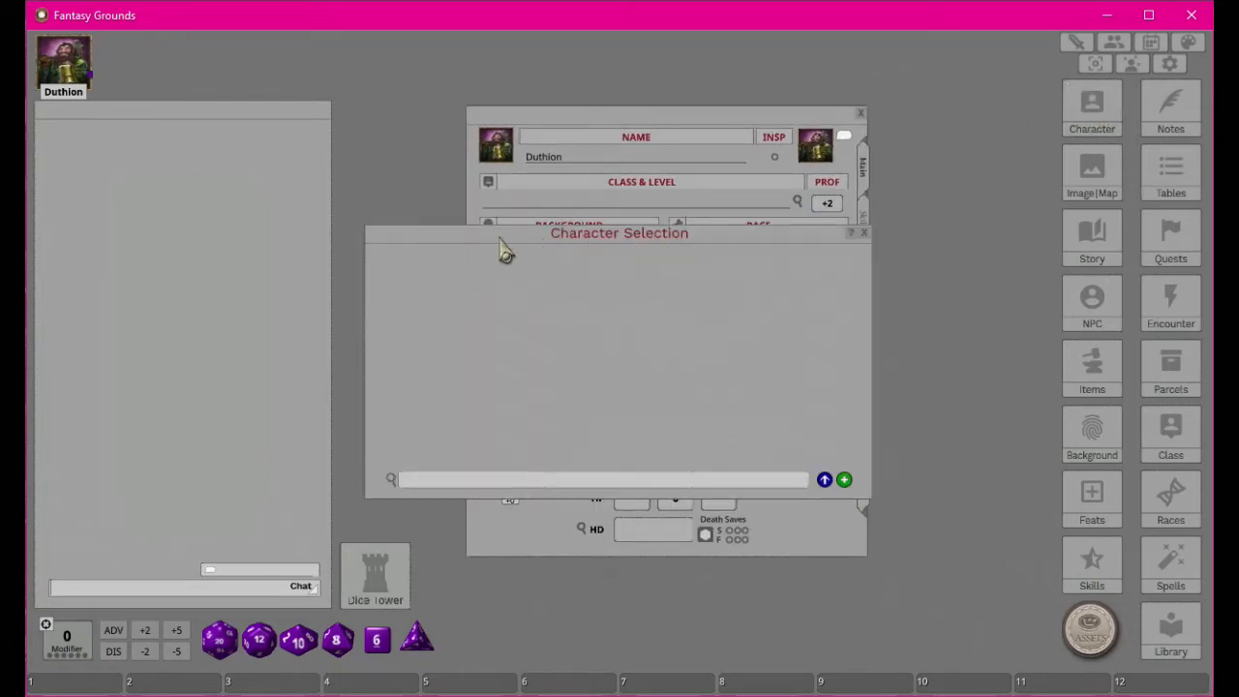
click(865, 234)
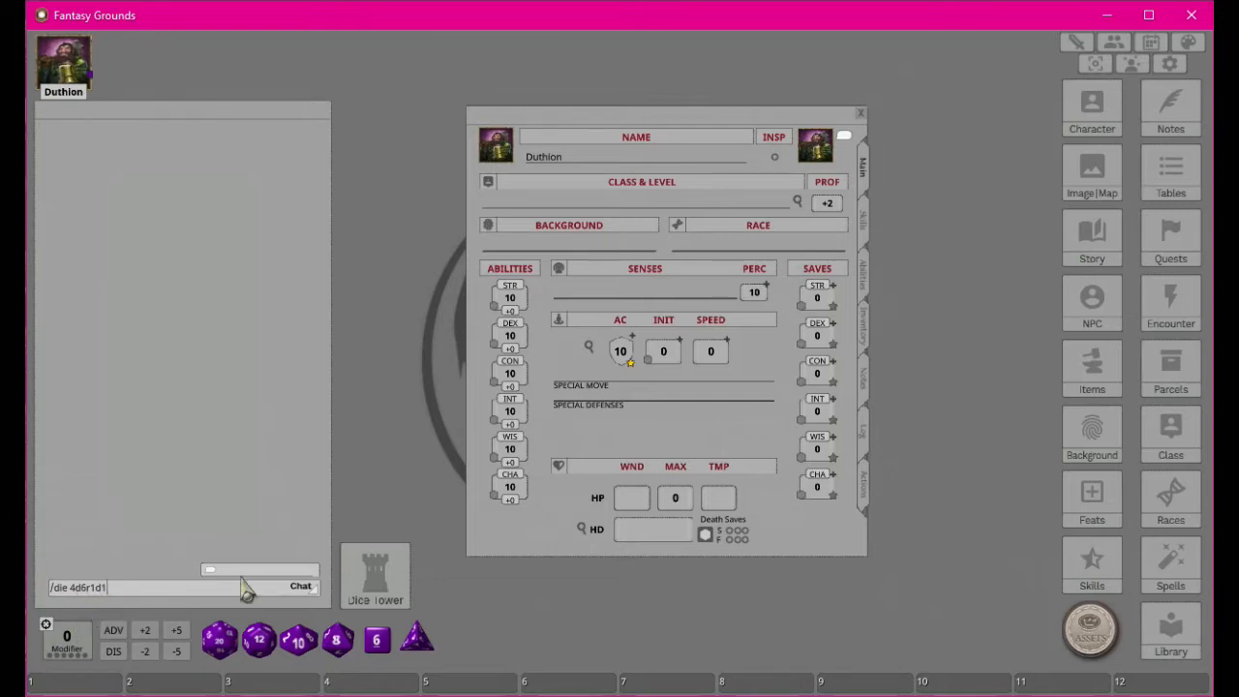
Step: Store the chat command /die 4d6r1d1 in hotkey slot 1 and roll it six times for the ability scores
drag(58, 593, 60, 683)
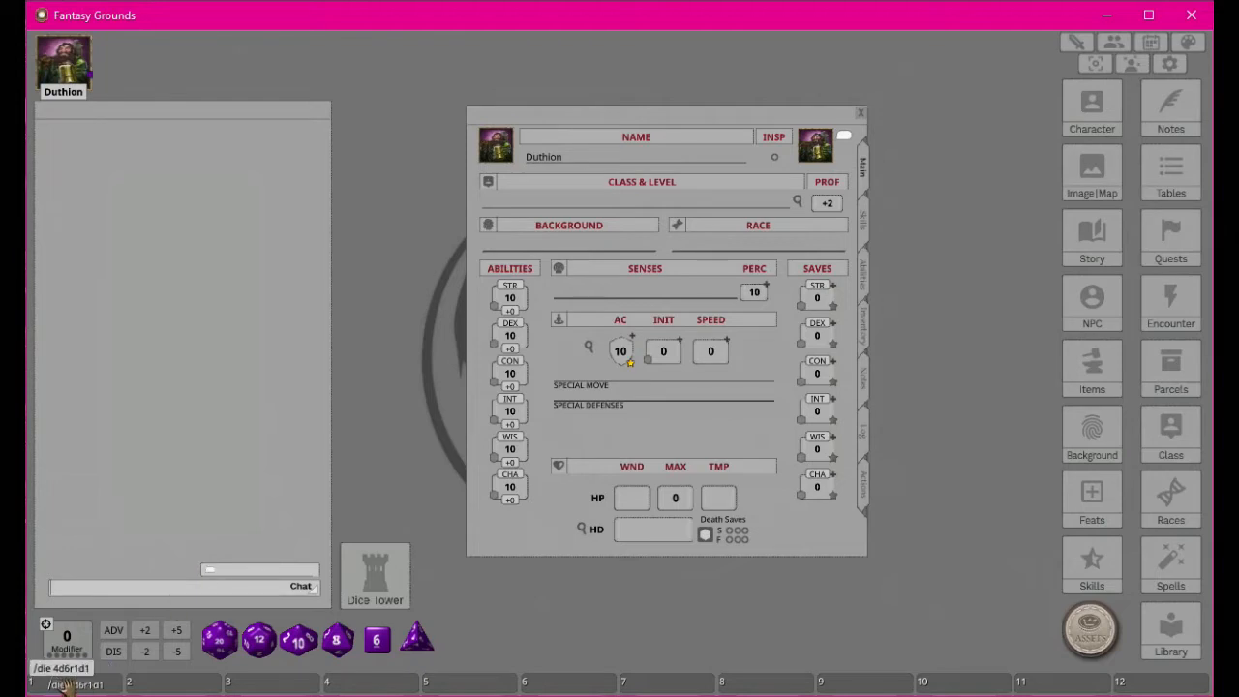
click(61, 683)
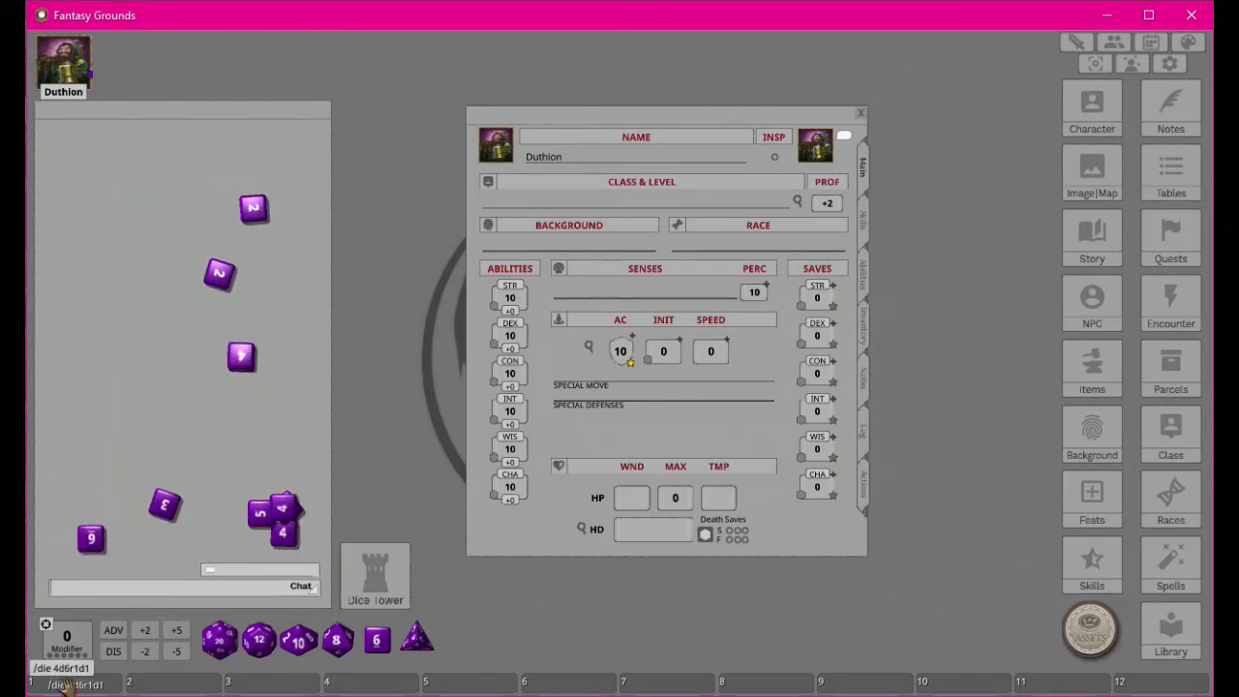
click(63, 684)
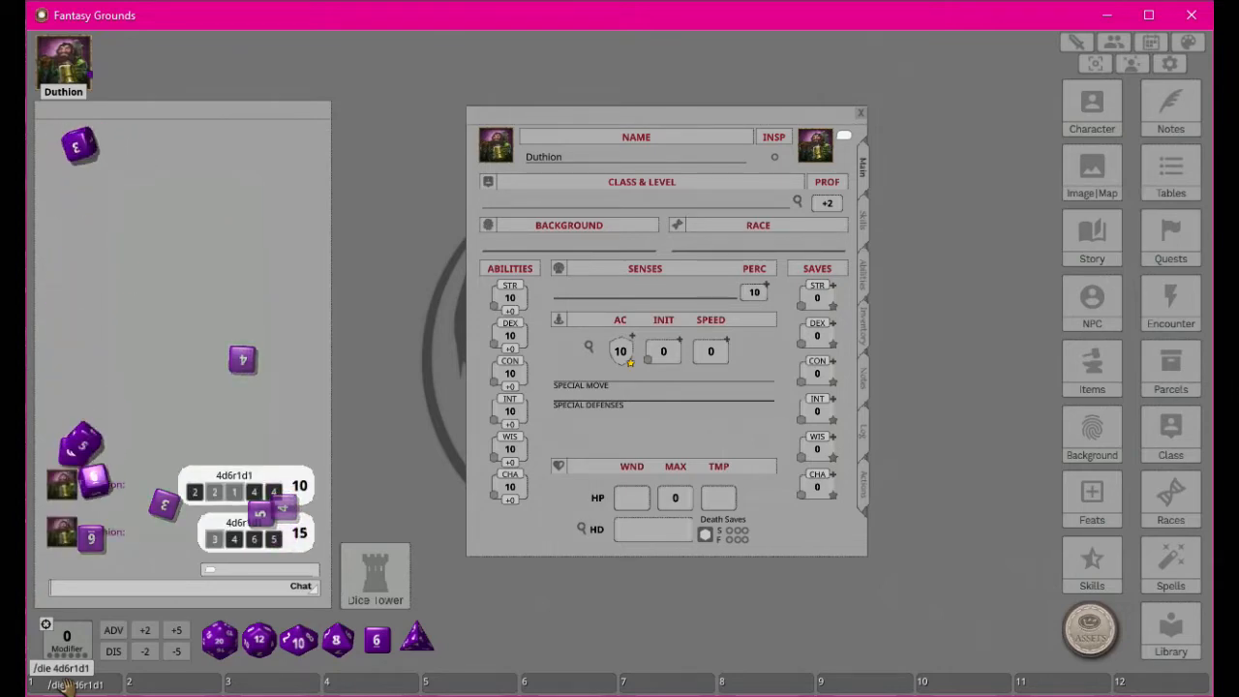
click(61, 683)
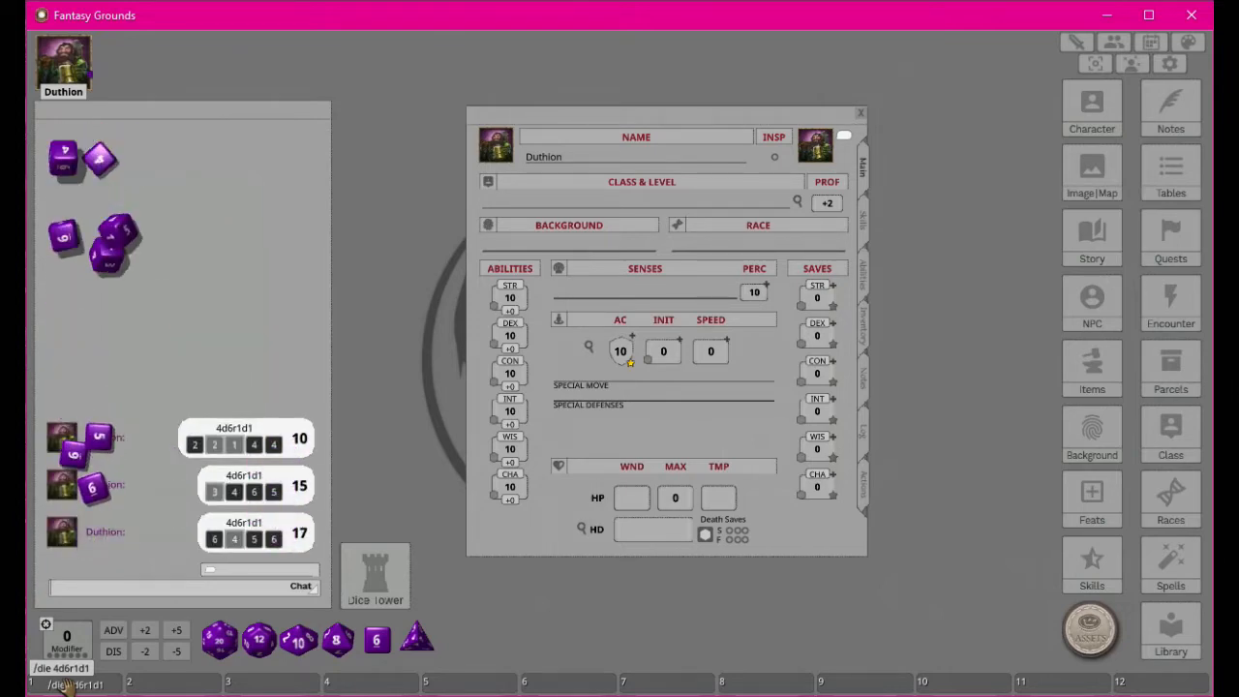
click(63, 684)
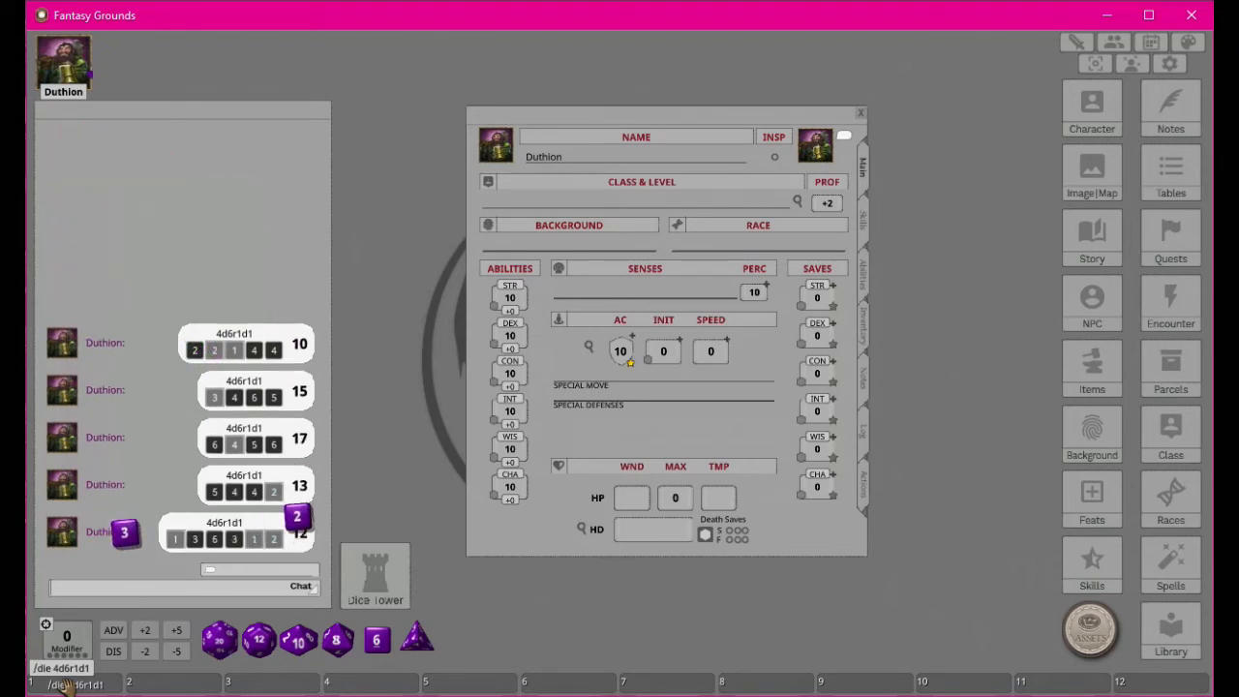
click(63, 684)
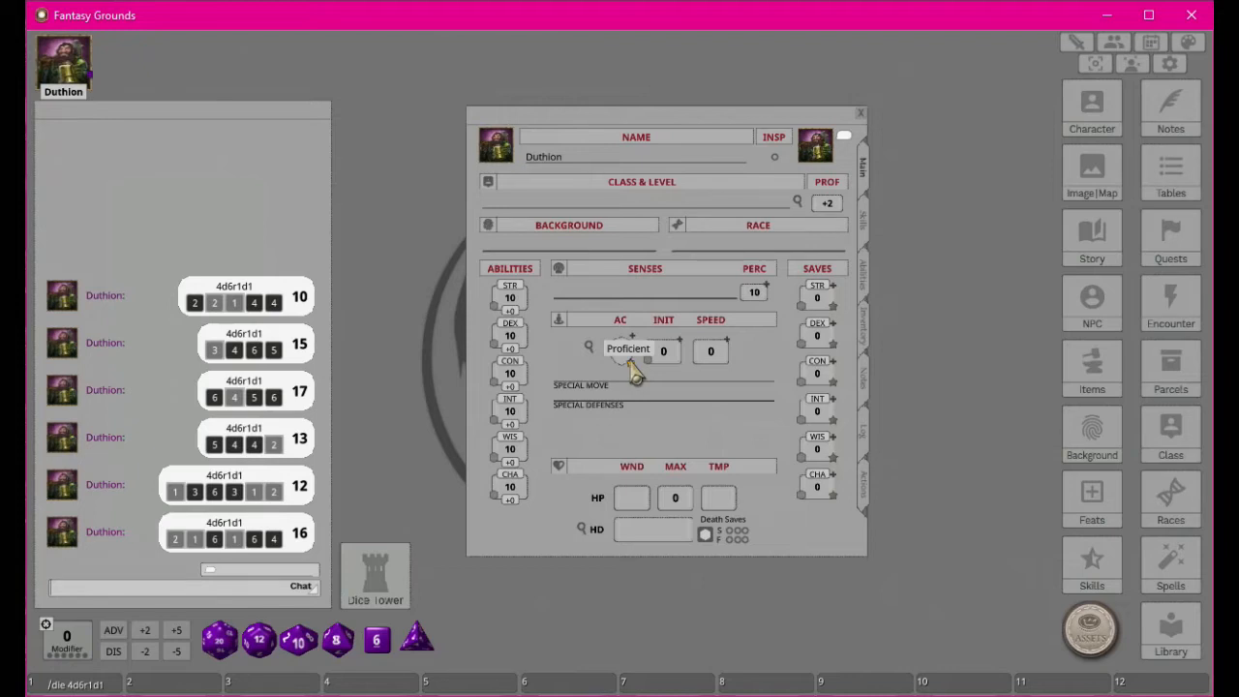
Step: Move Duthion's sheet next to the chat, look at its Skills page and return to the Main page
drag(590, 121, 493, 61)
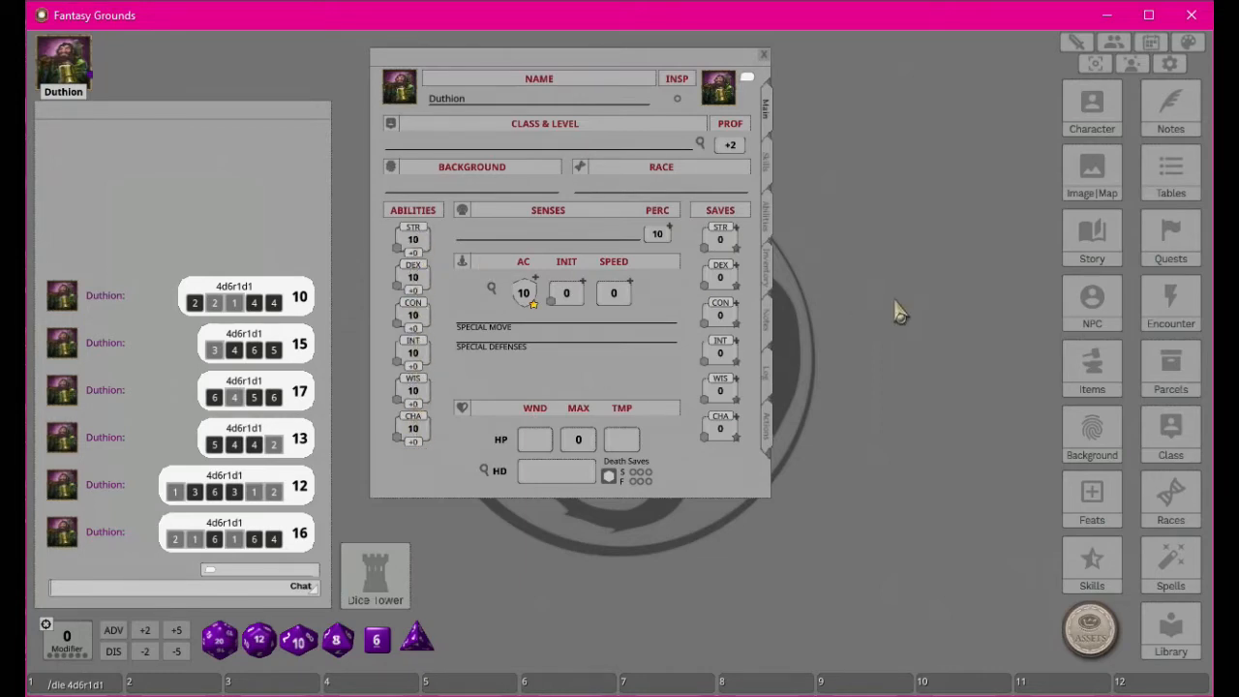
drag(556, 58, 558, 59)
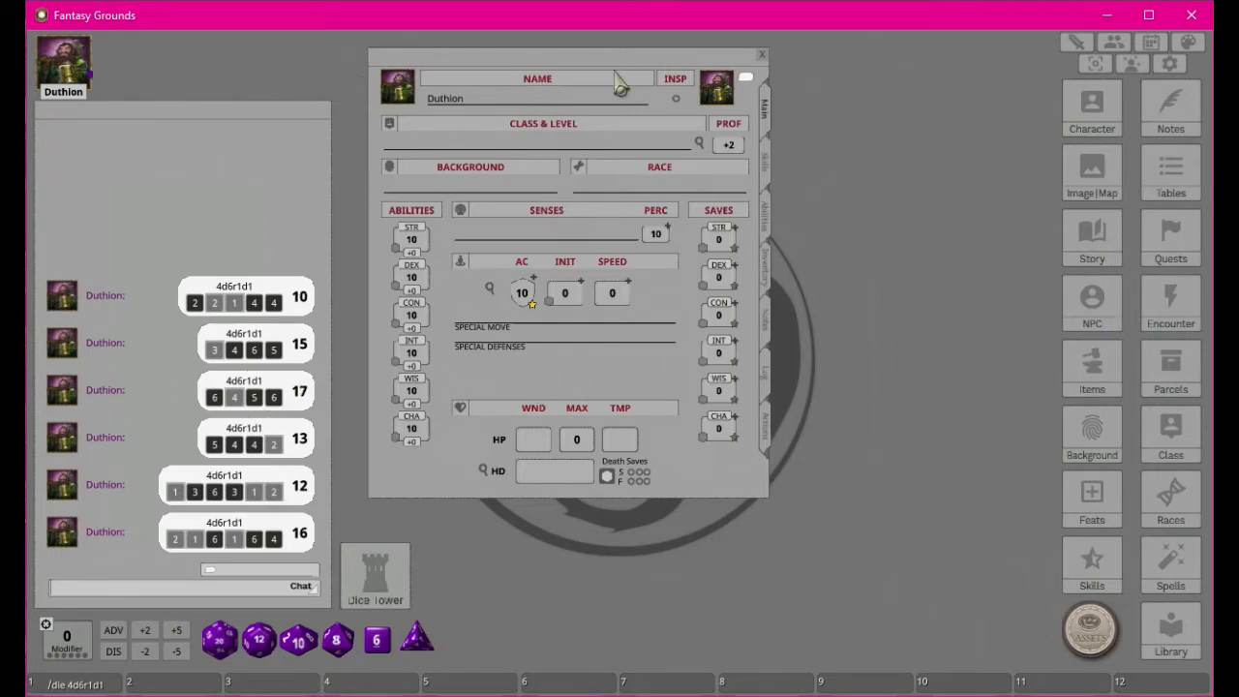
drag(570, 76, 547, 68)
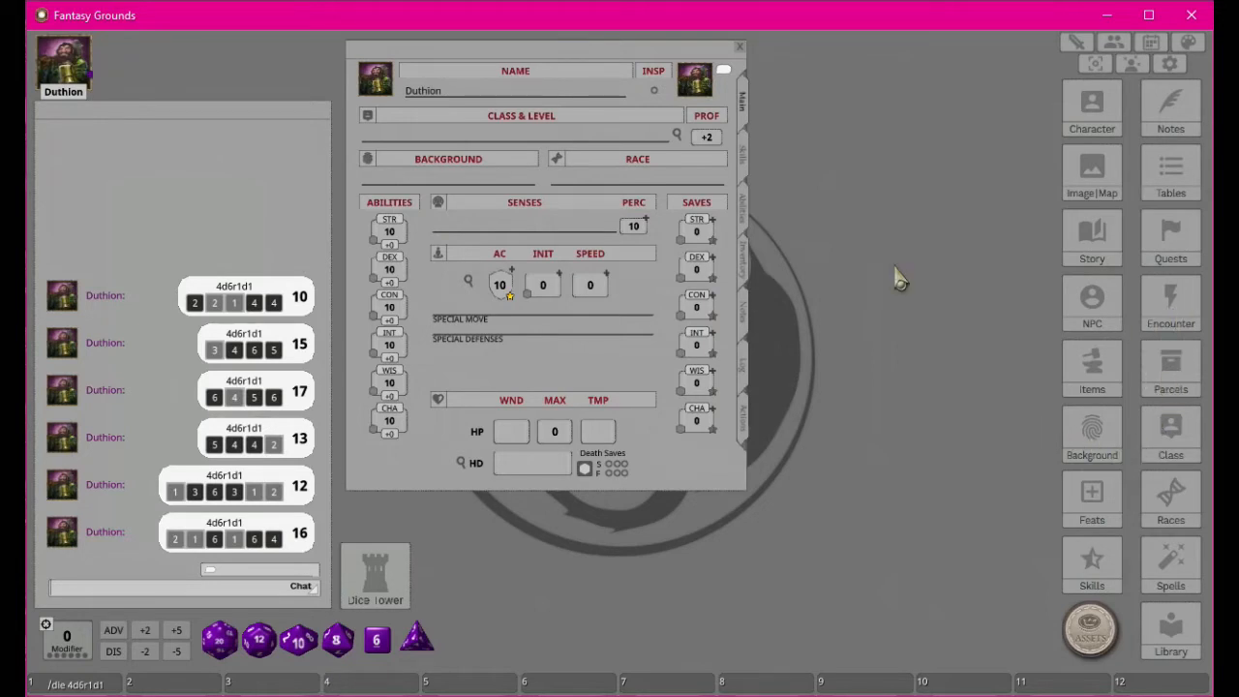
click(743, 155)
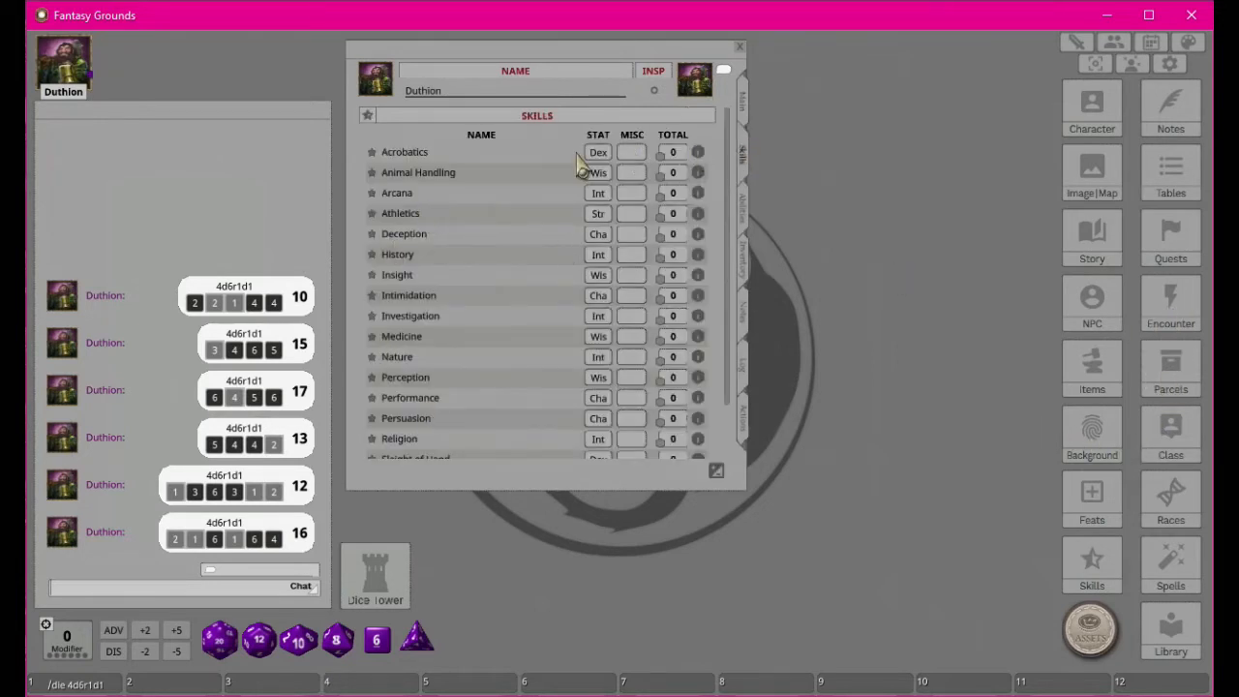
click(744, 112)
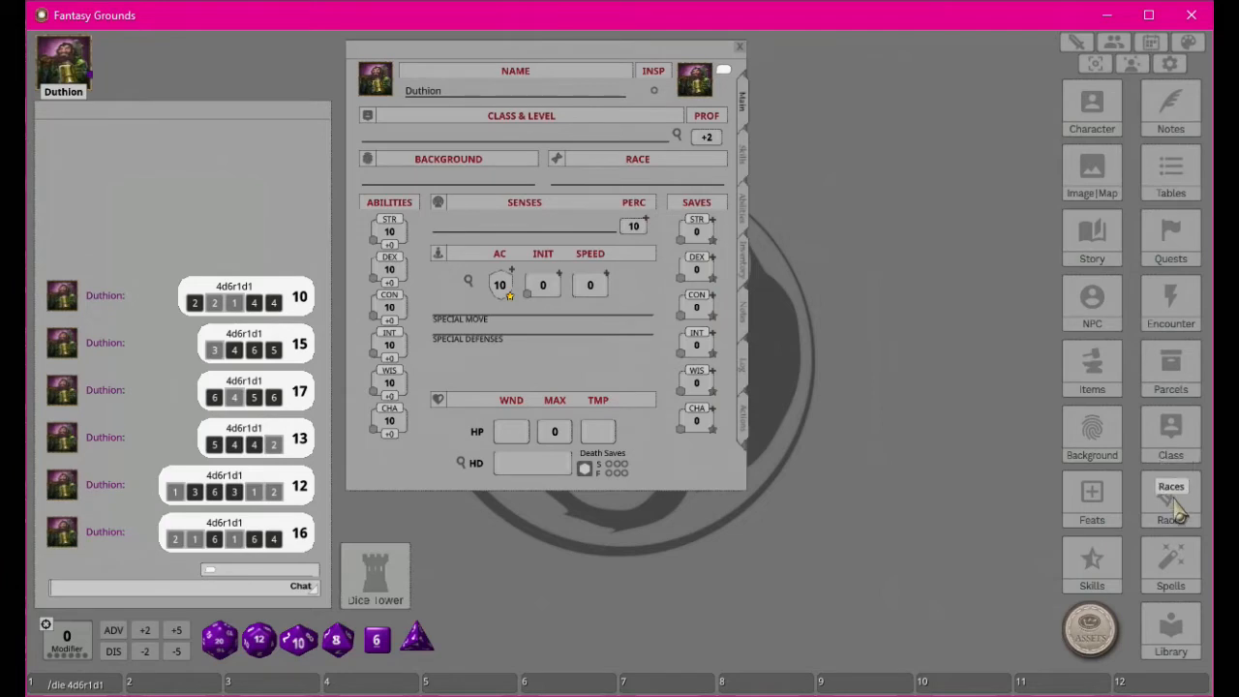
Step: Find Soldier in the Backgrounds list, store it in hotkey slot 5 and close the list
click(1102, 434)
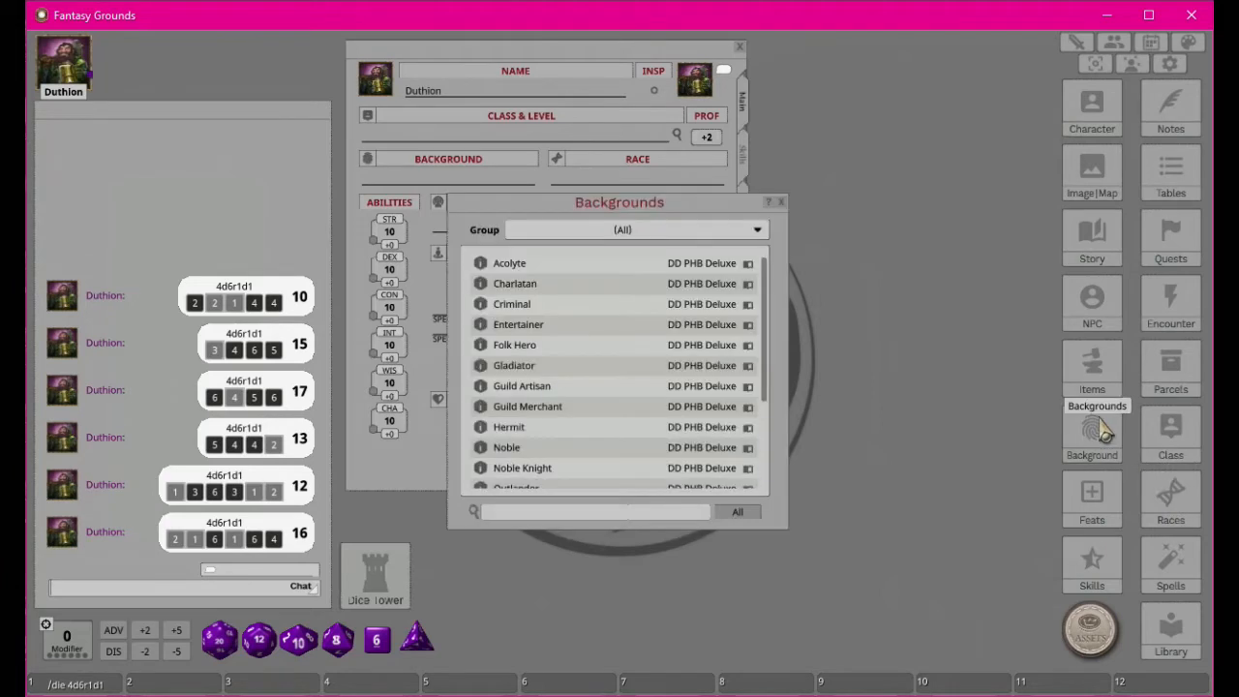
drag(581, 213, 859, 114)
scroll(818, 281, down, 5)
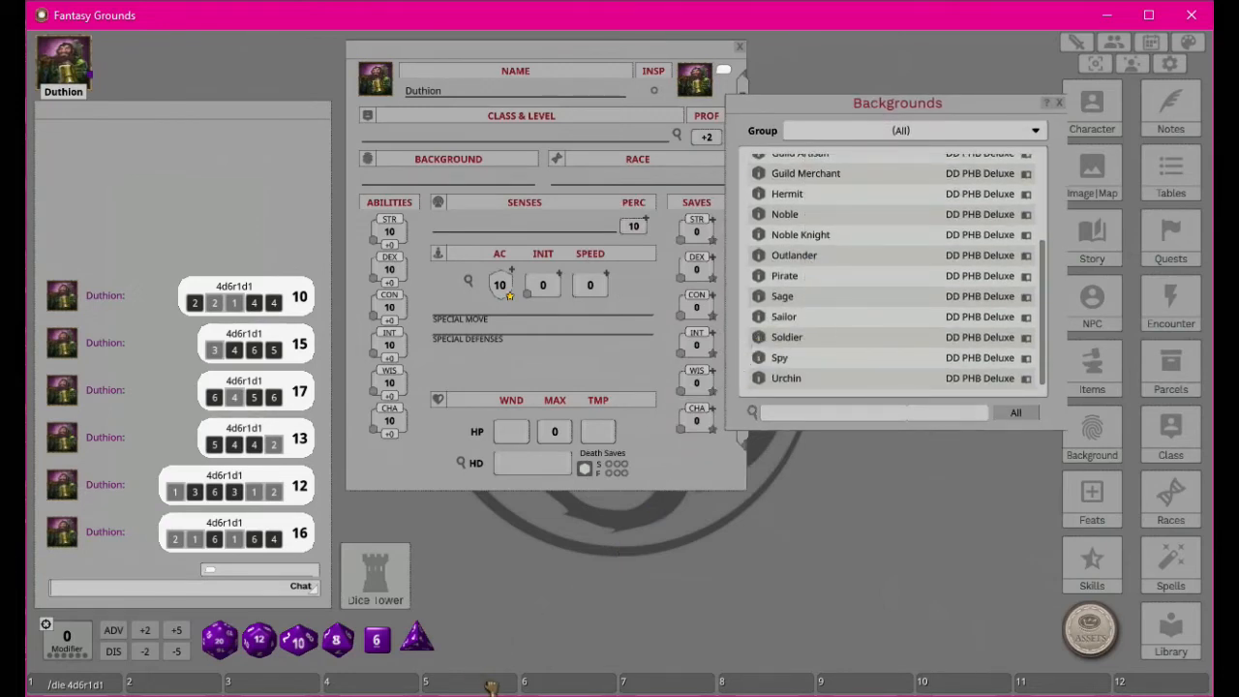
click(1059, 102)
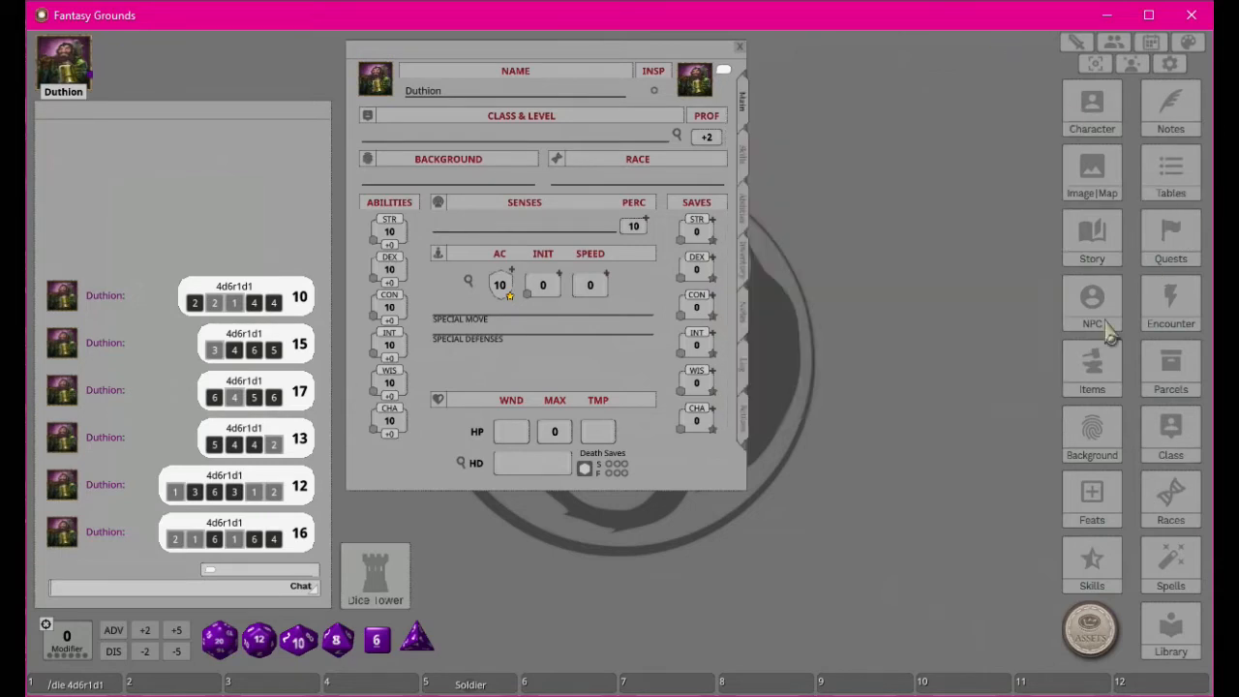
Step: Find Fighter in the Classes list, store it in hotkey slot 6 and close the list
click(1172, 433)
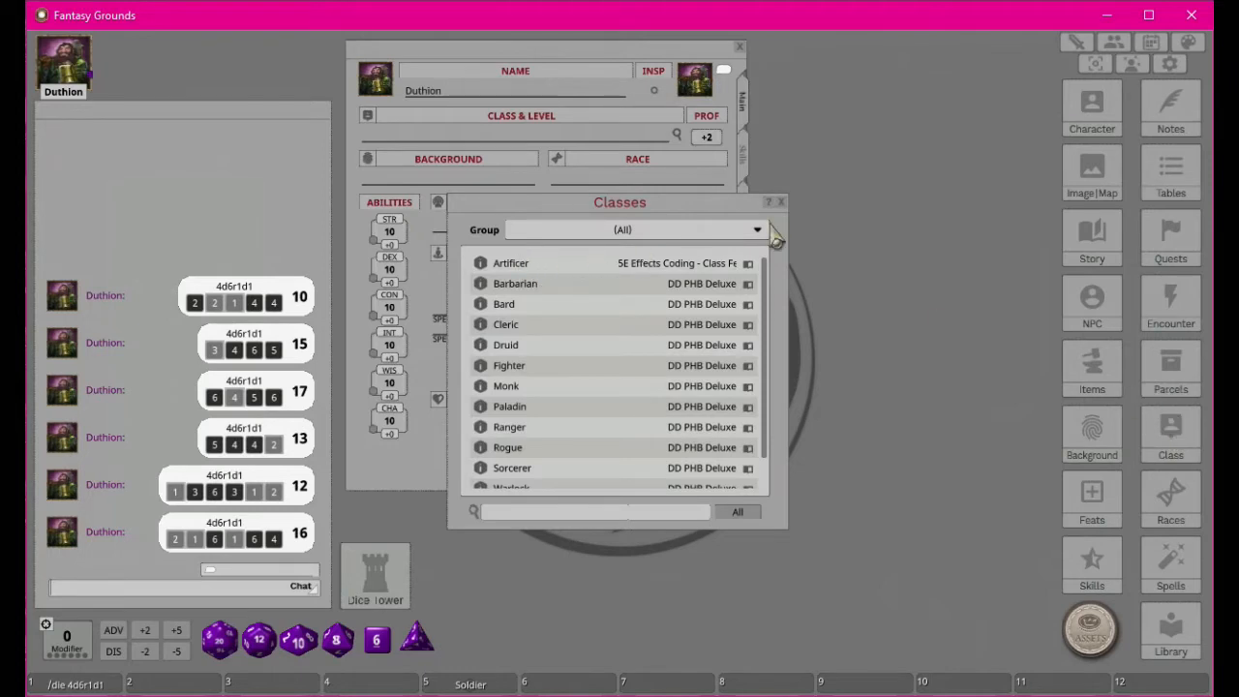
scroll(548, 339, down, 1)
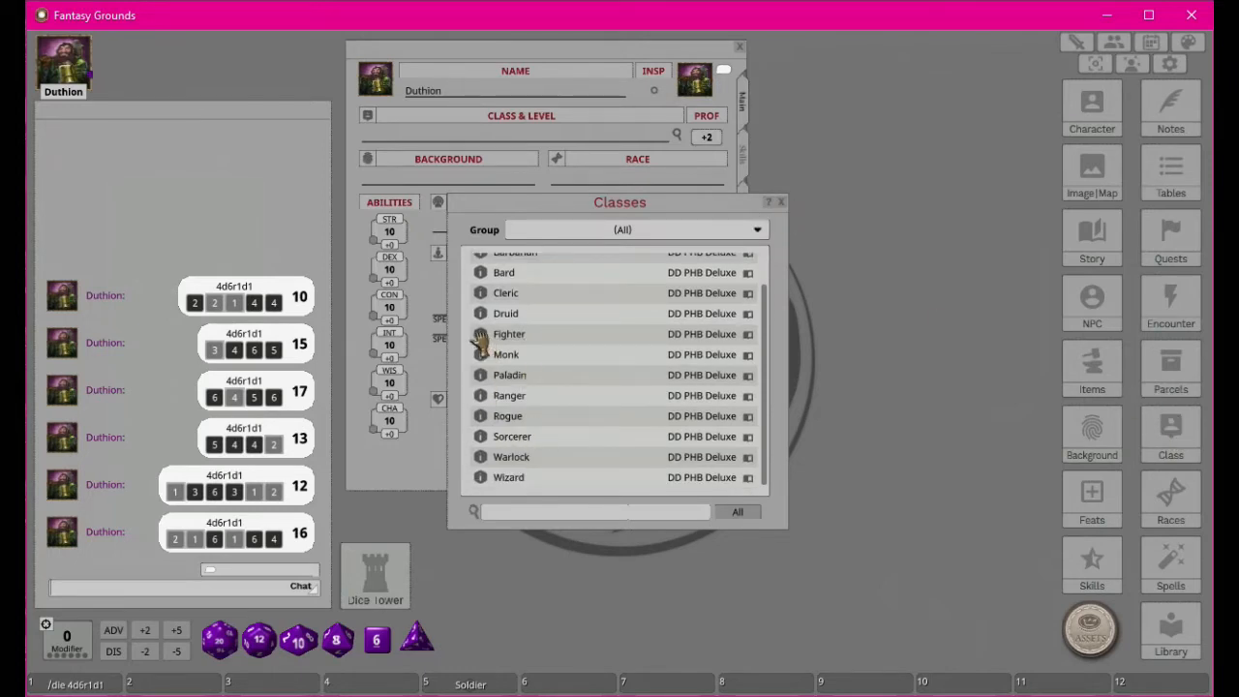
drag(567, 690, 568, 689)
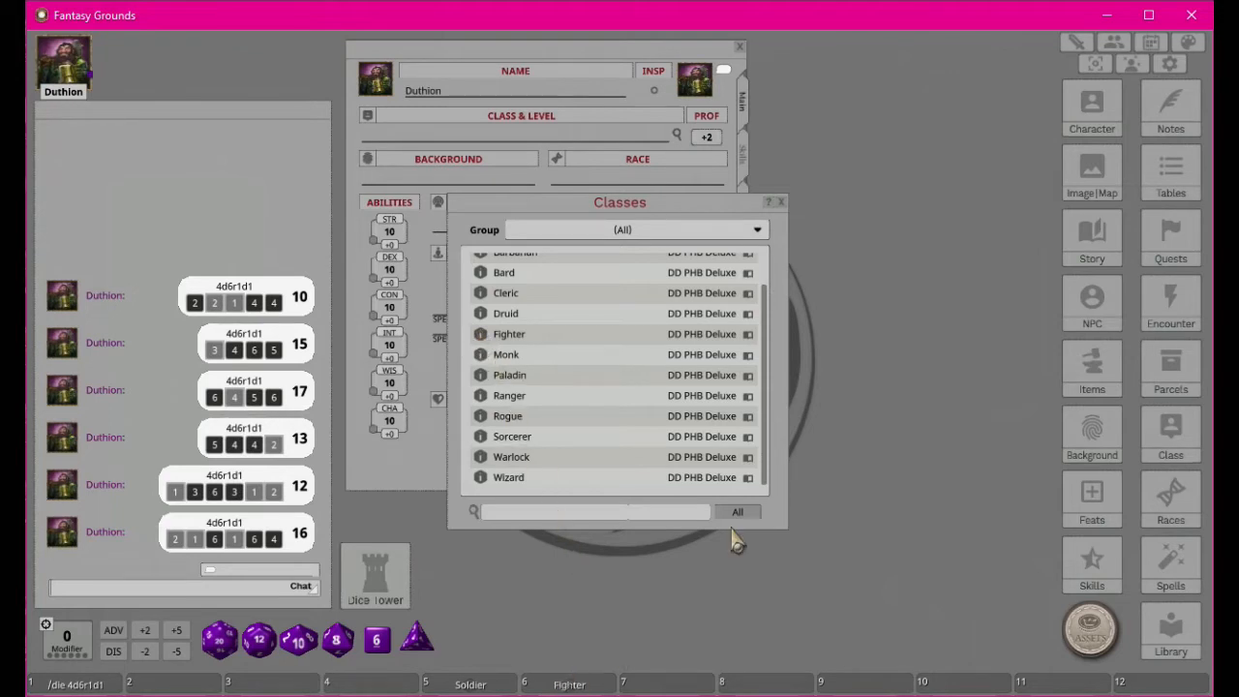
click(781, 201)
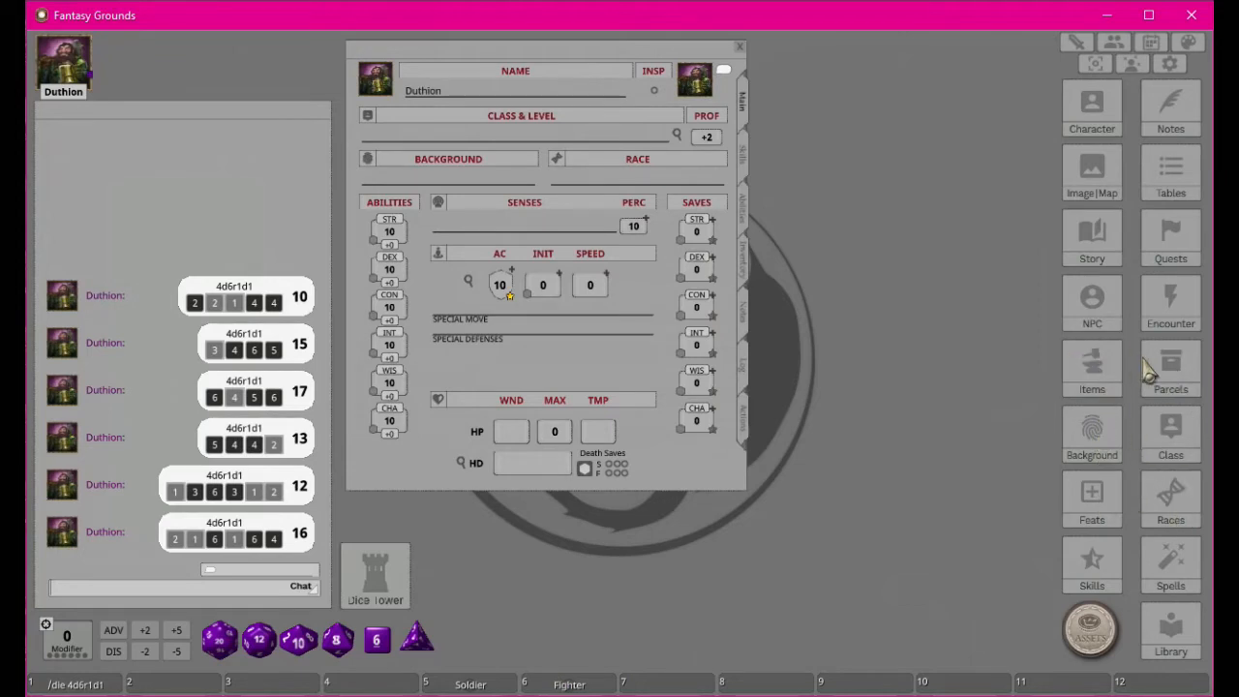
Step: Store the Dwarf race from the Races list in hotkey slot 7, and close its description and the list
click(1170, 495)
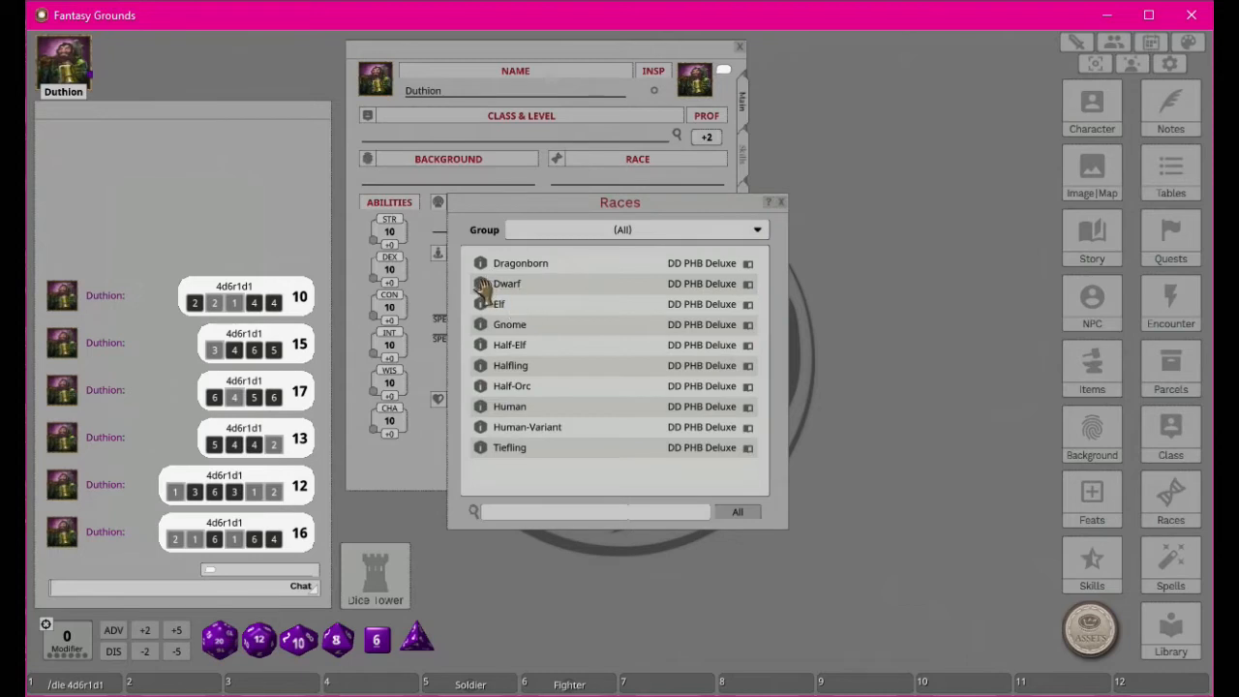
click(480, 285)
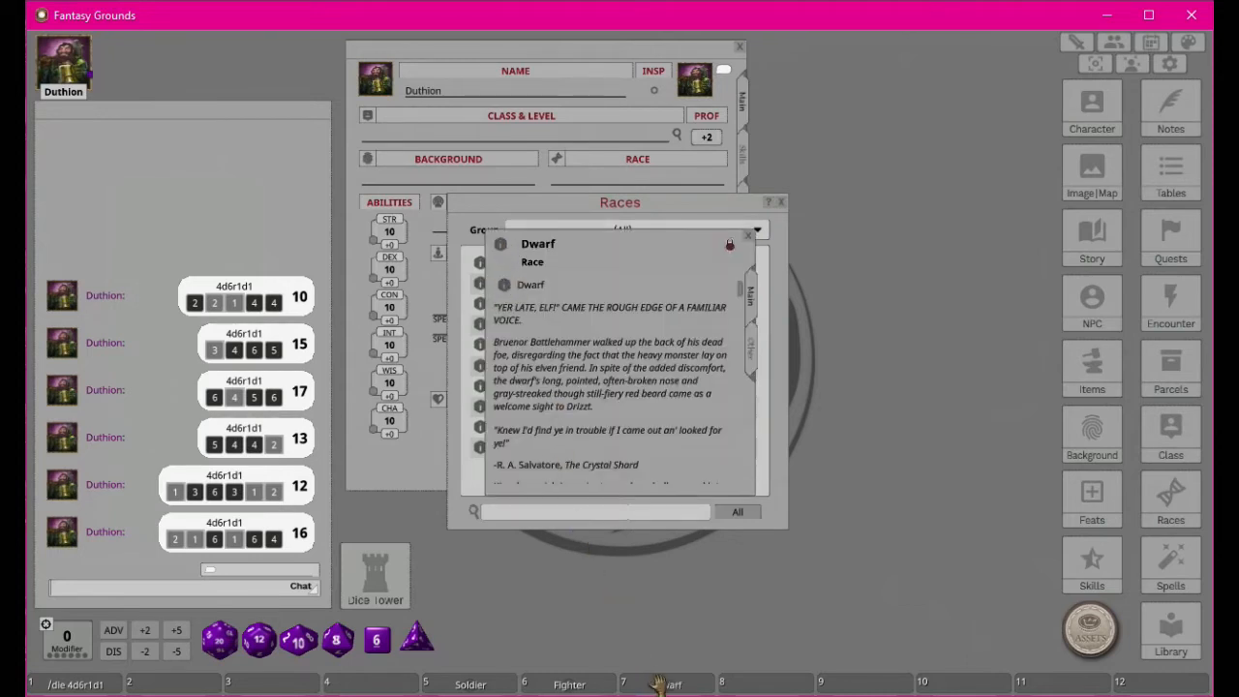
click(749, 236)
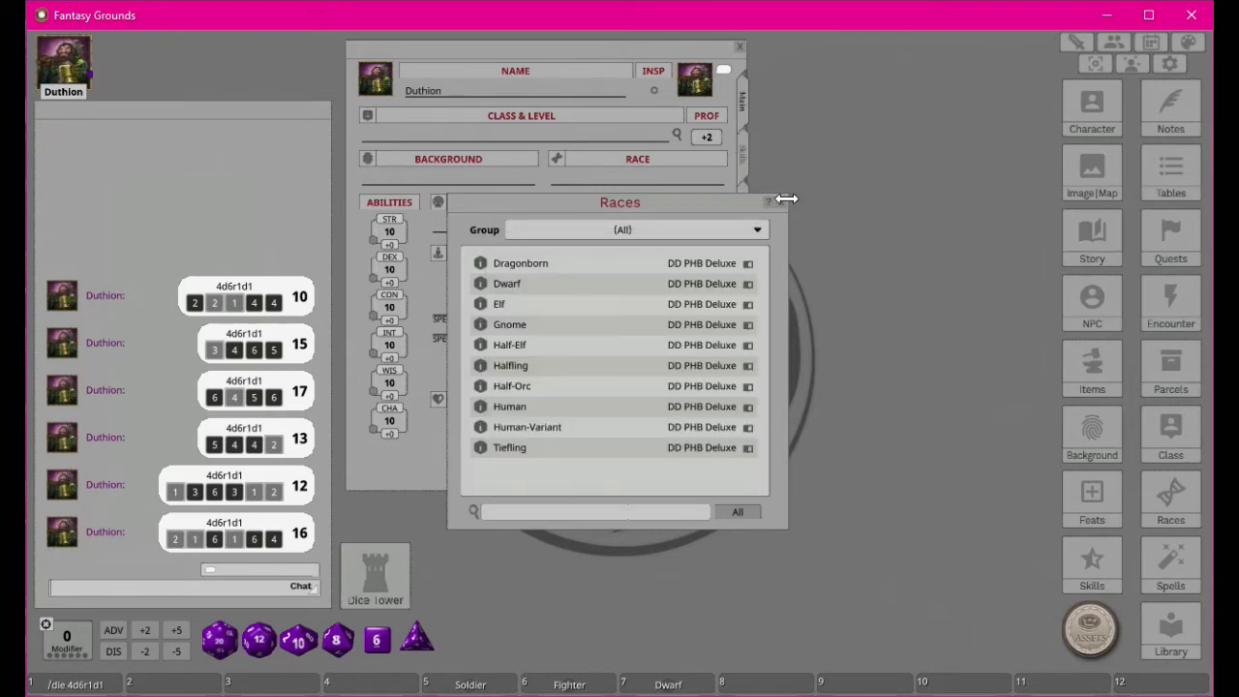
click(781, 203)
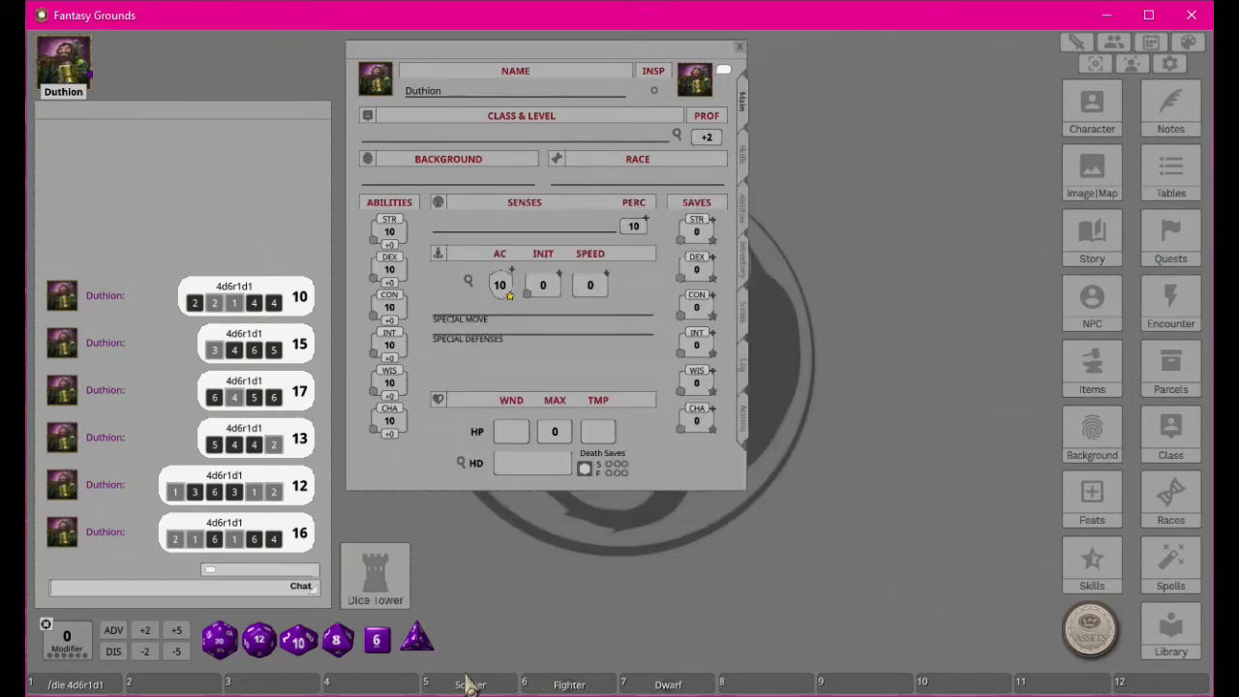
Step: Open the stored Soldier background, add it to Duthion's sheet, and show the Skills page with the Soldier window moved beside it
click(470, 684)
drag(587, 254, 892, 181)
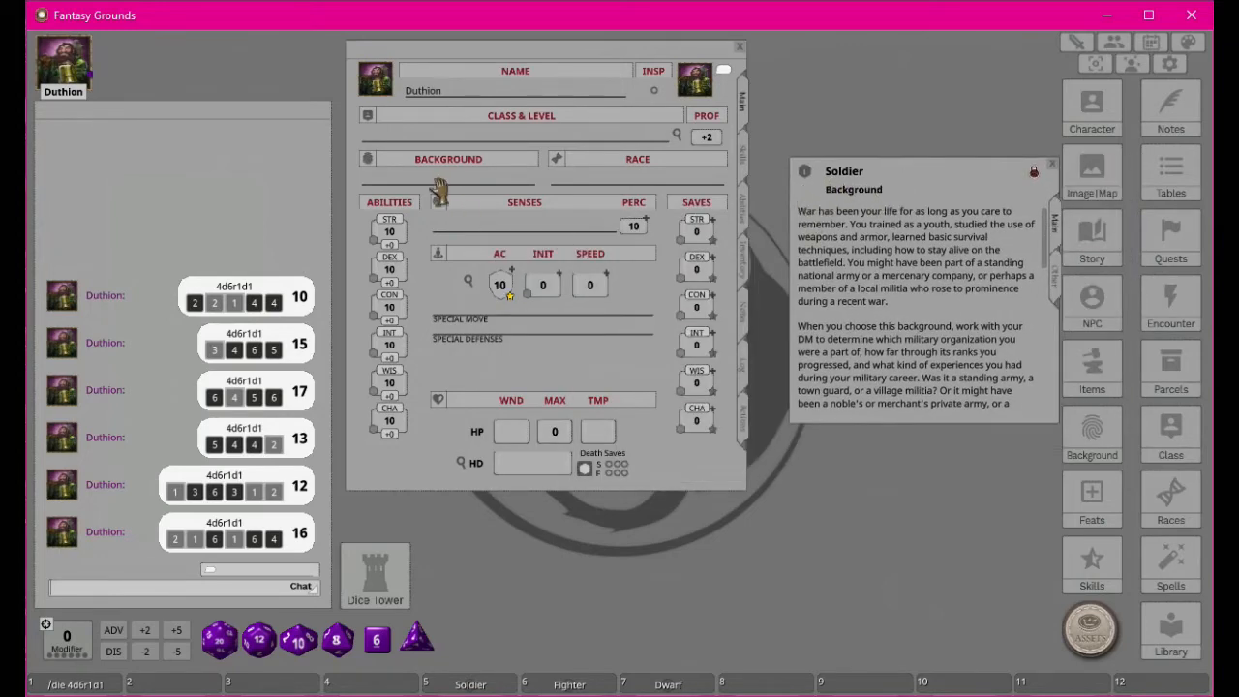
drag(394, 189, 378, 182)
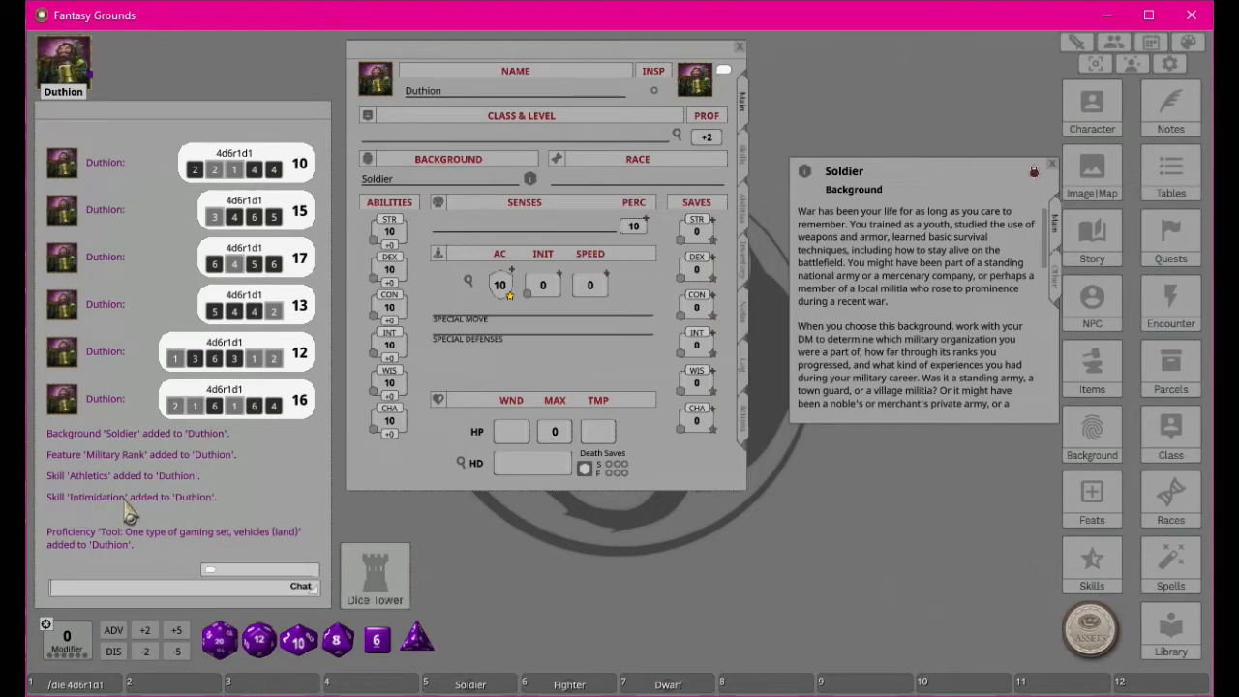
click(742, 174)
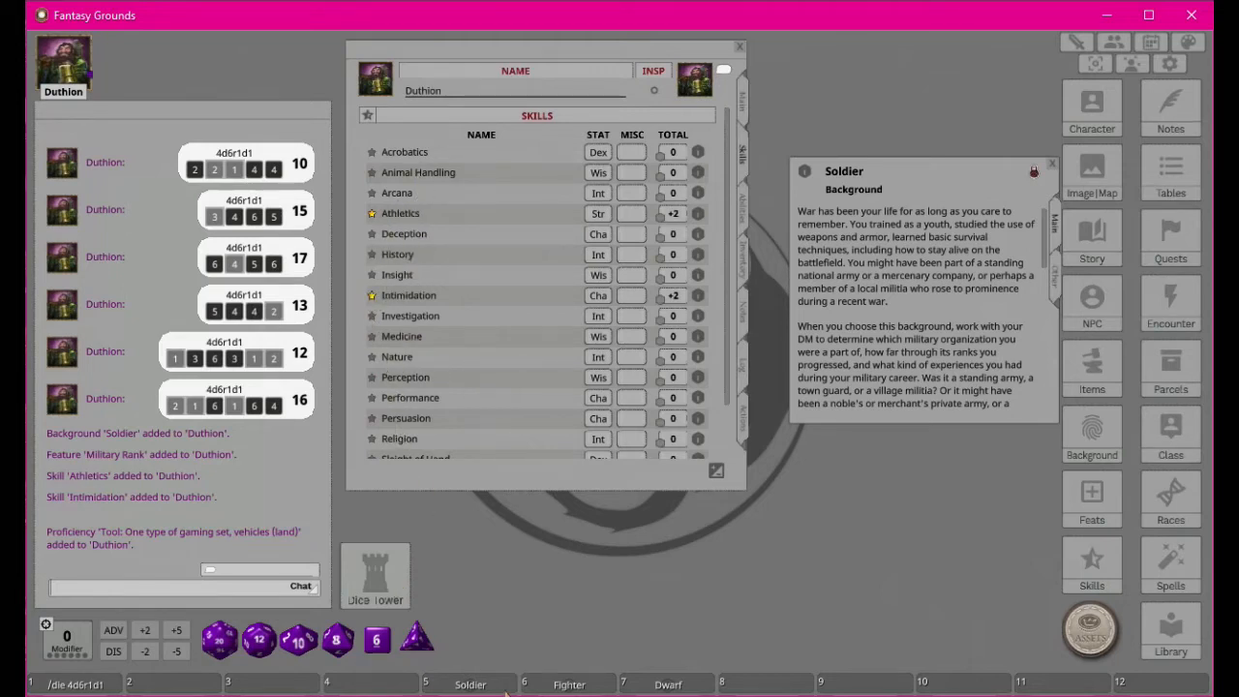
drag(904, 168, 882, 48)
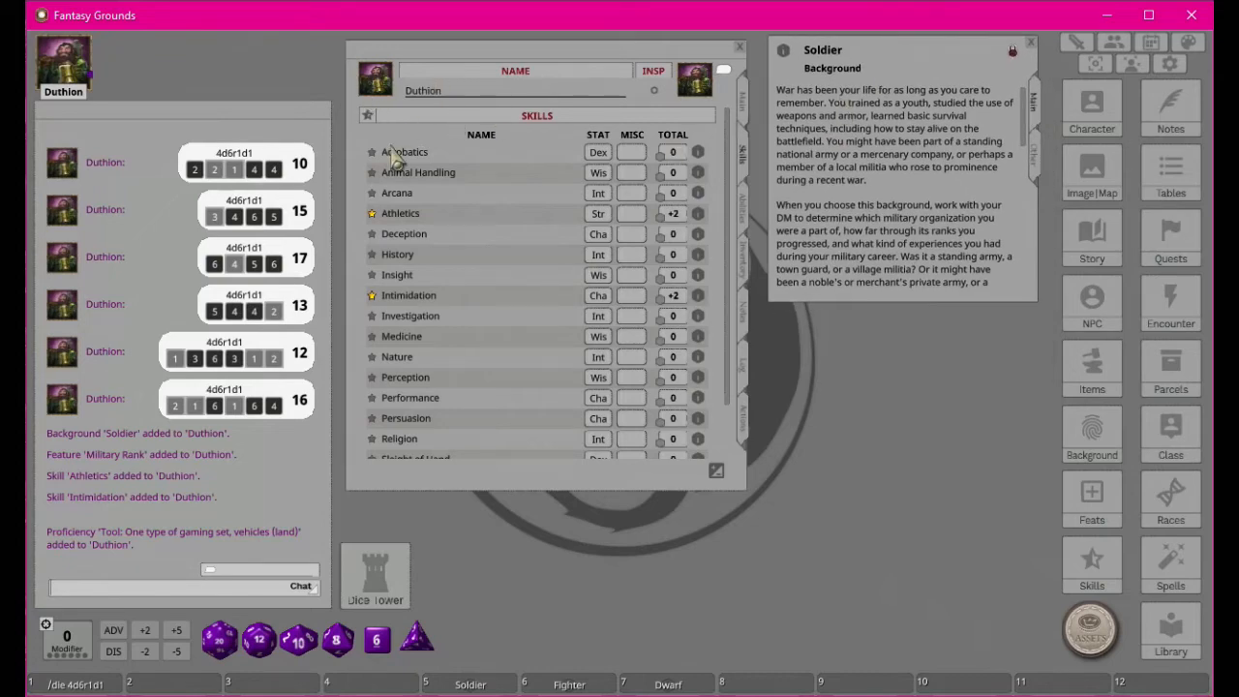
Step: Show Duthion's main sheet page, open the stored Fighter class beside it and add it as the character's class
click(743, 105)
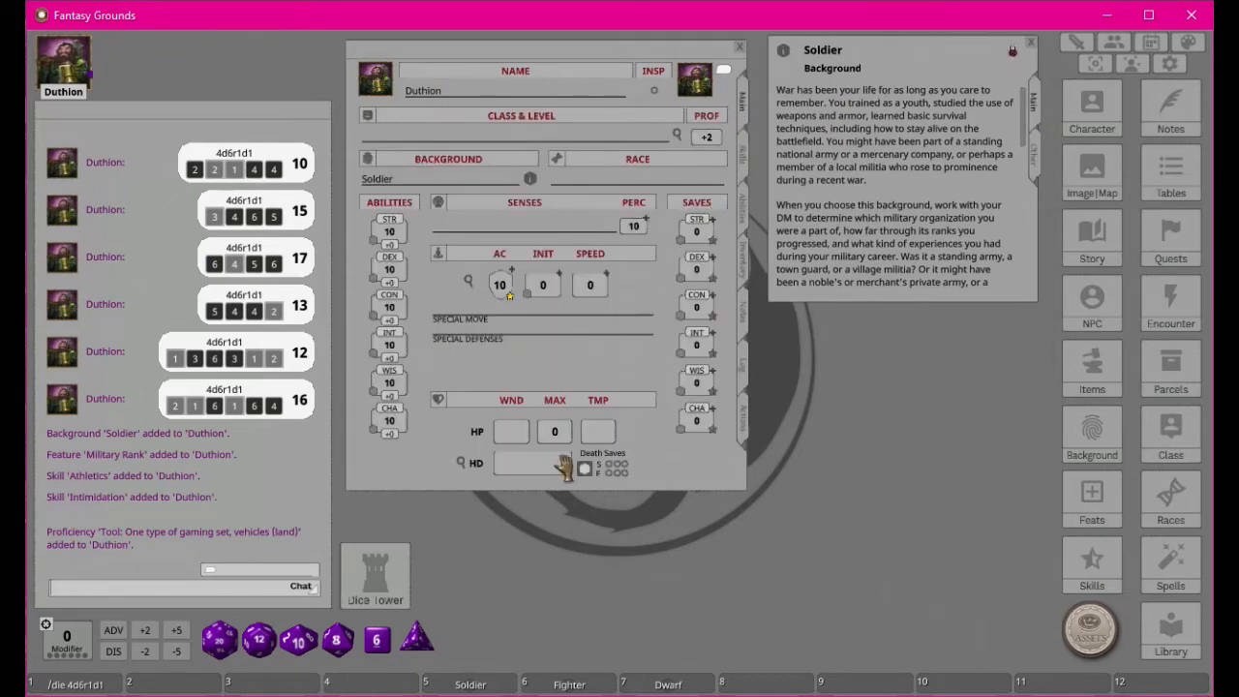
click(569, 684)
drag(589, 233, 891, 184)
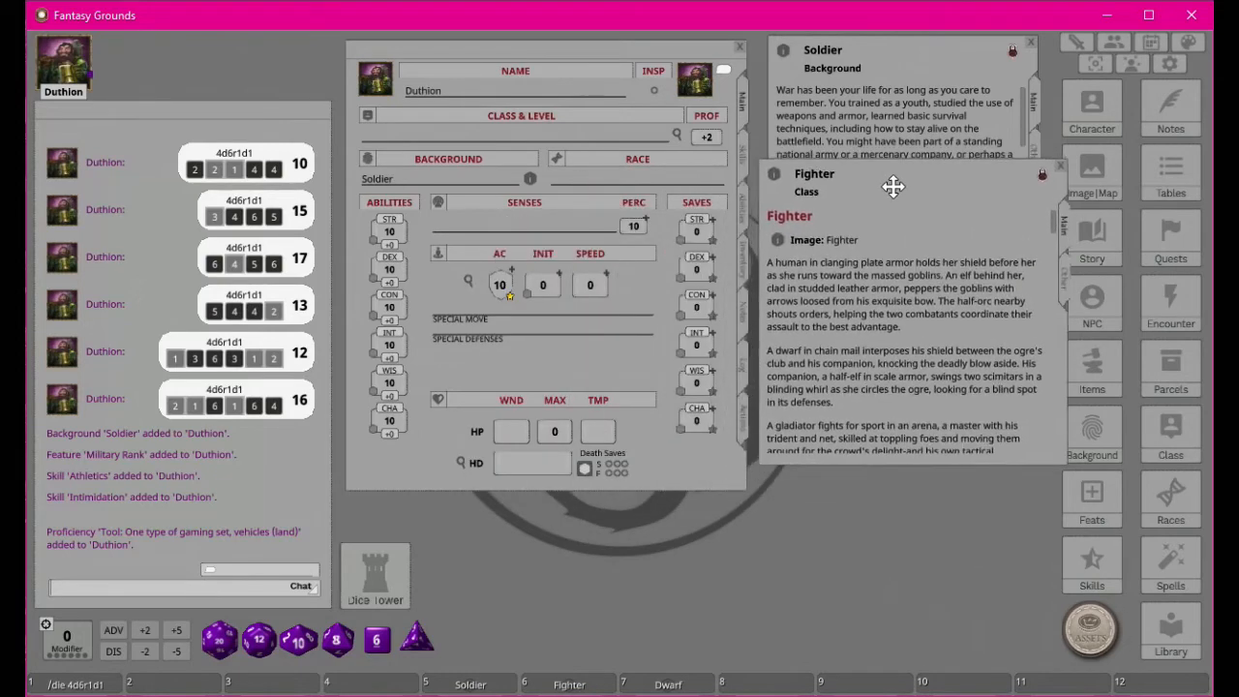
click(531, 184)
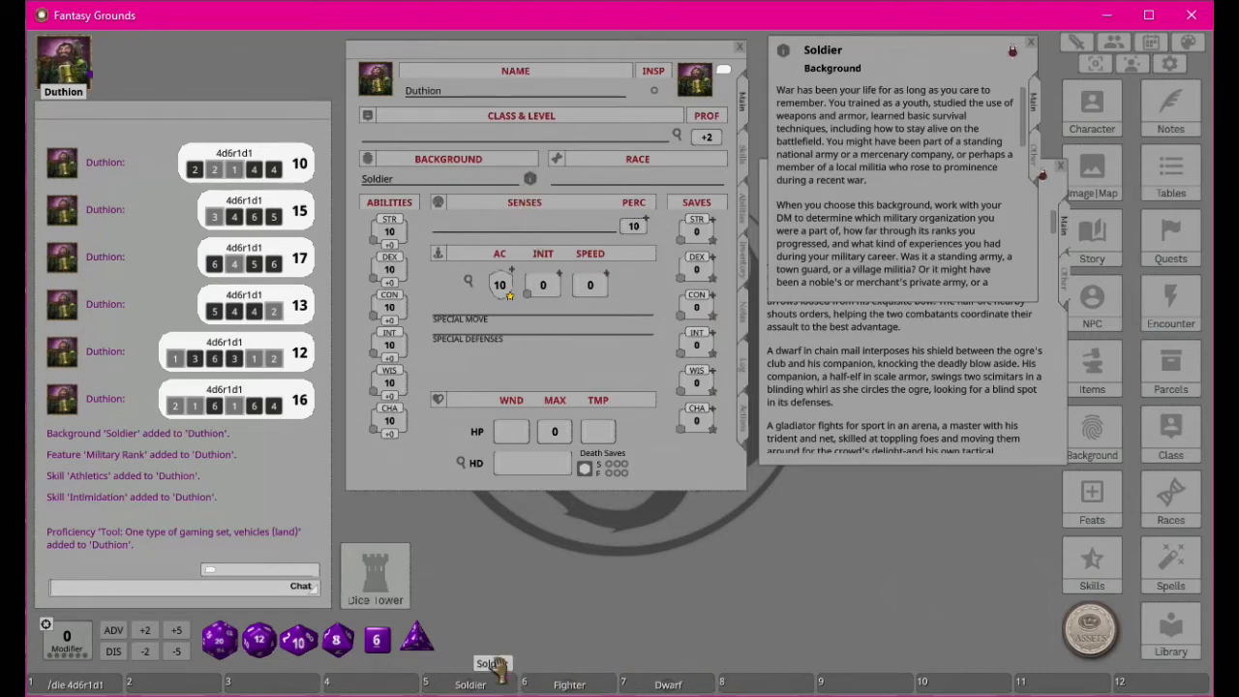
click(910, 383)
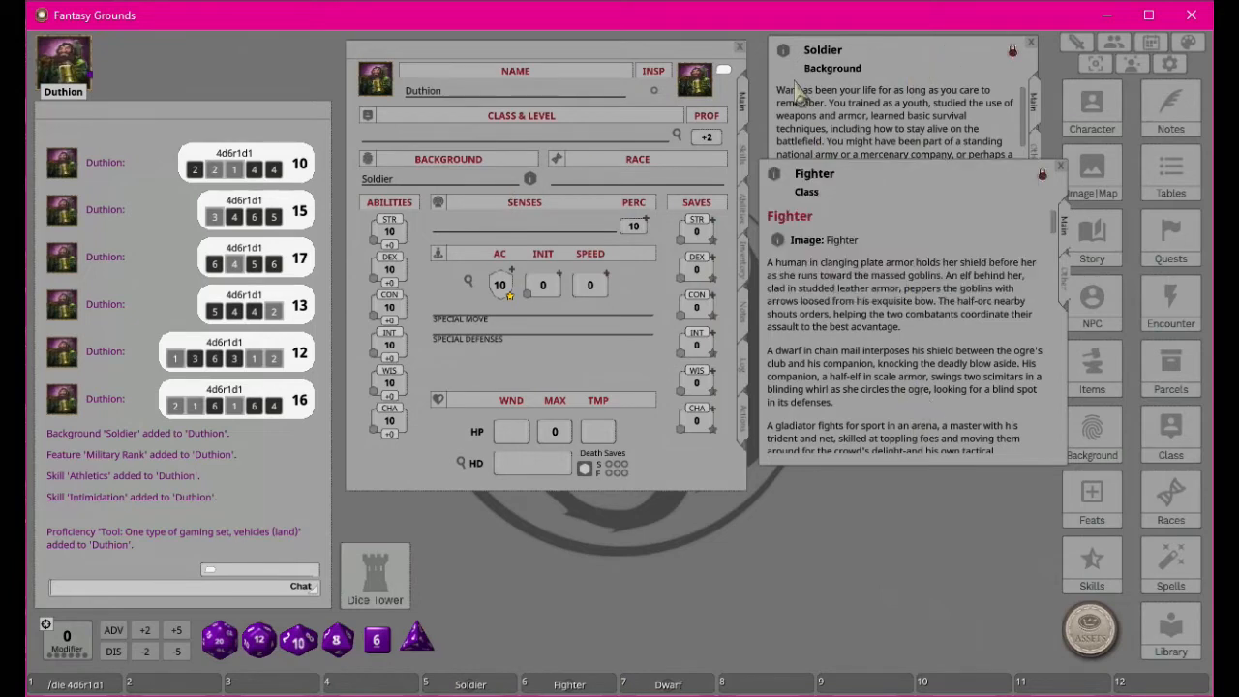
drag(777, 177, 434, 139)
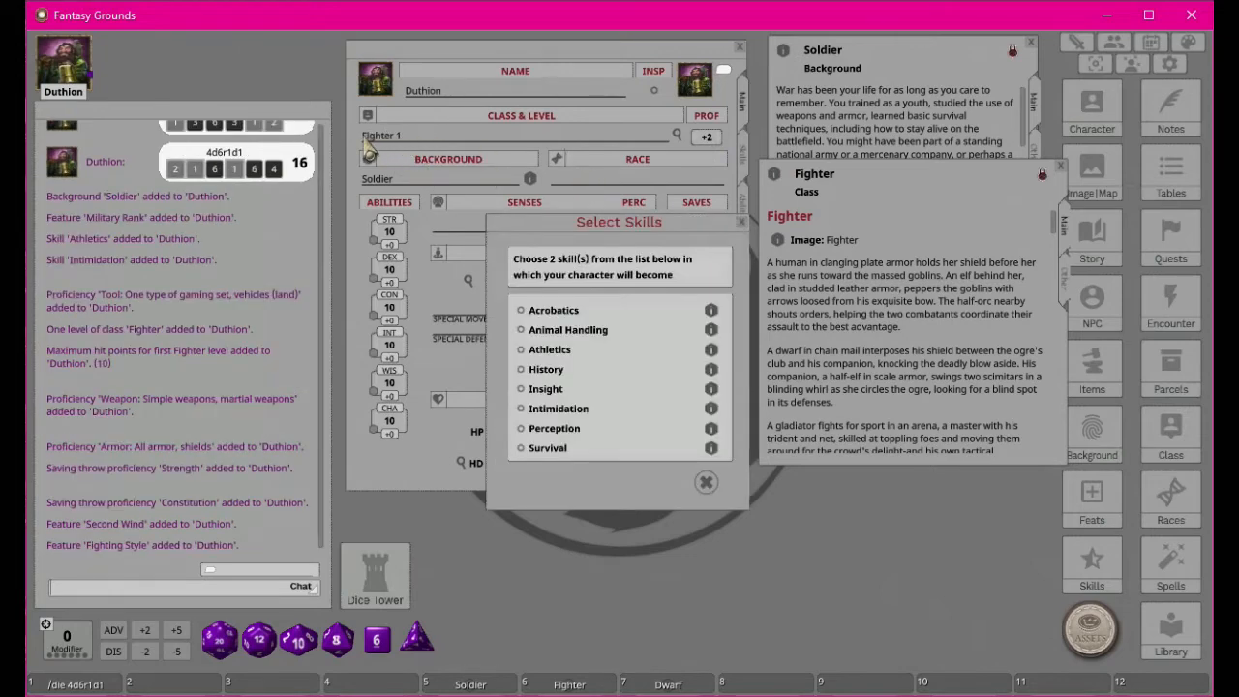
Step: Compare the Fighter skill choices with Duthion's Skills page and confirm Perception and Acrobatics as the two new proficiencies
drag(645, 221, 927, 69)
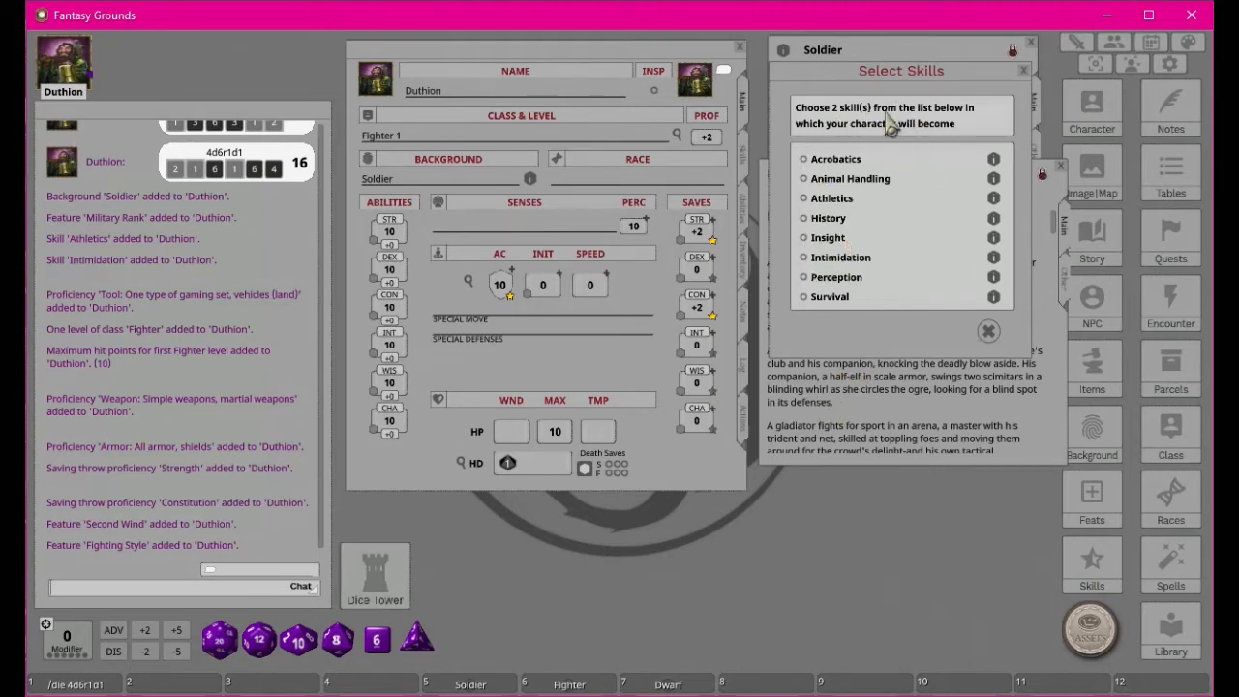
click(744, 167)
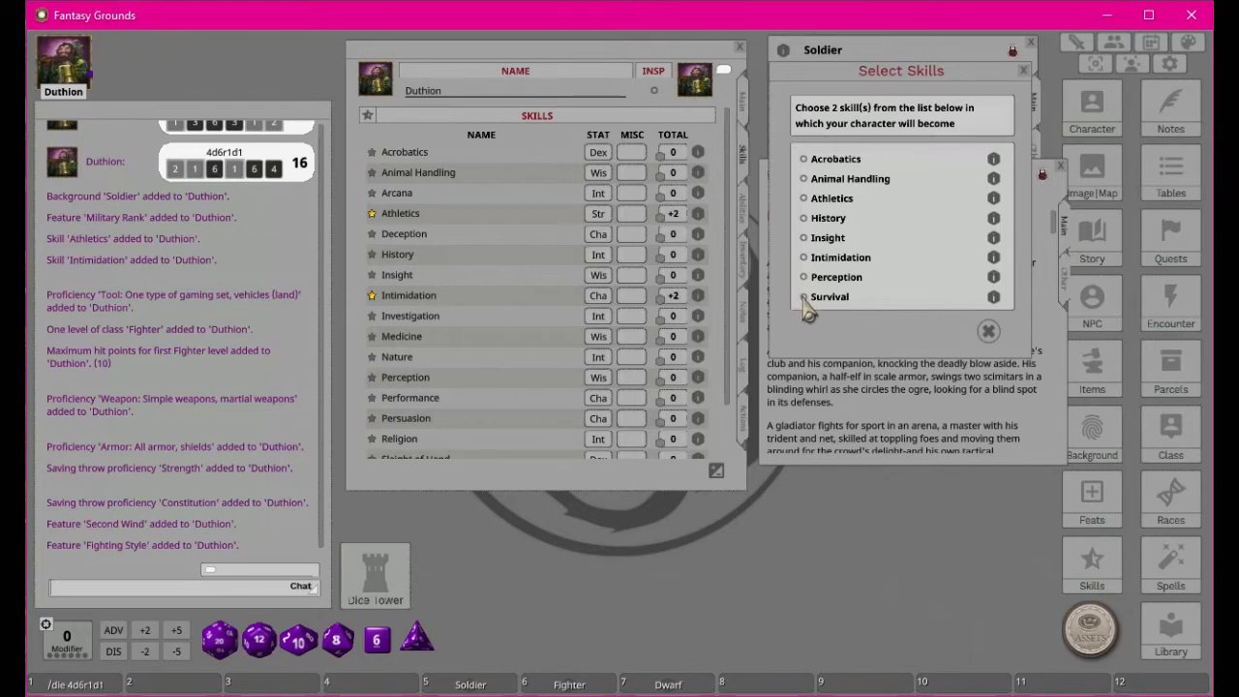
click(804, 276)
click(804, 160)
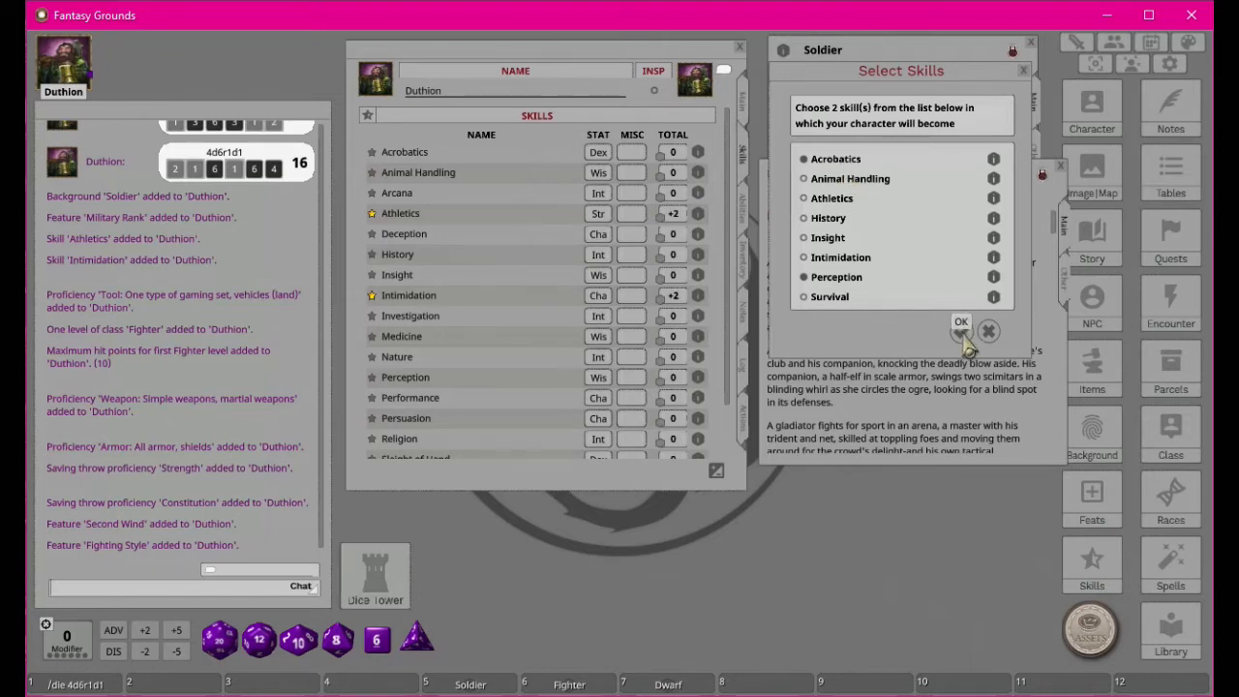
click(963, 332)
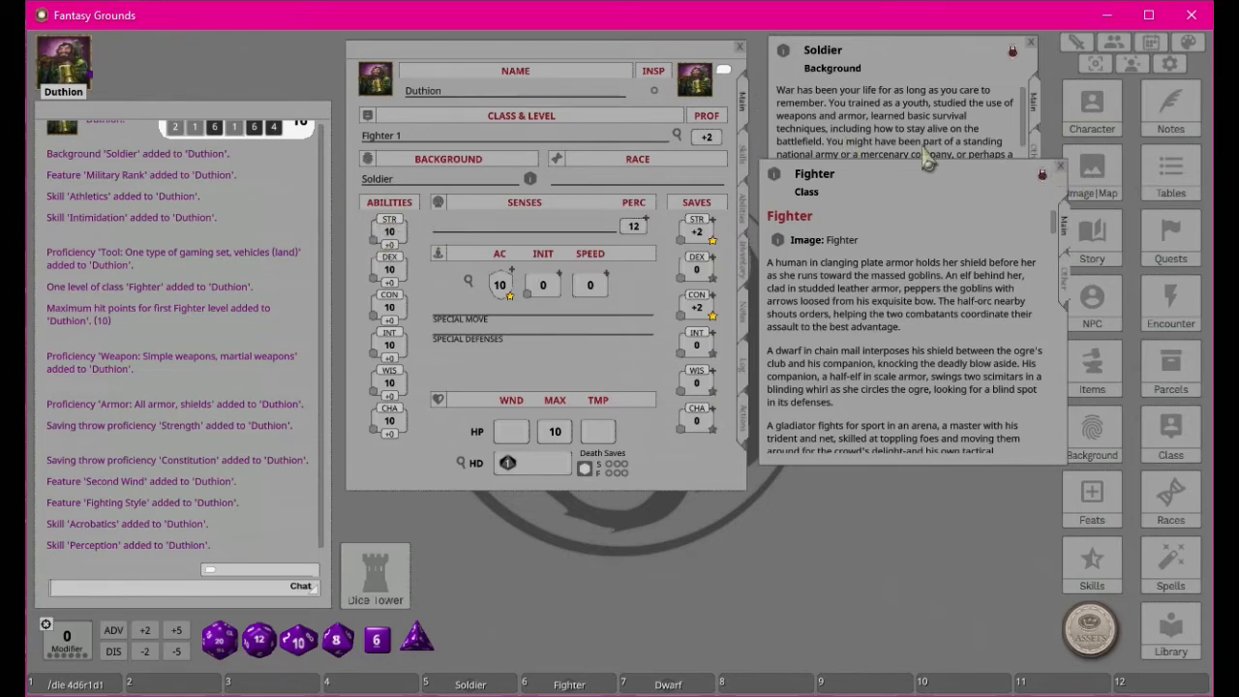
Step: Stack the Fighter window just below the Soldier title, widen the Soldier window to match and bring Fighter to the front
drag(900, 185, 909, 118)
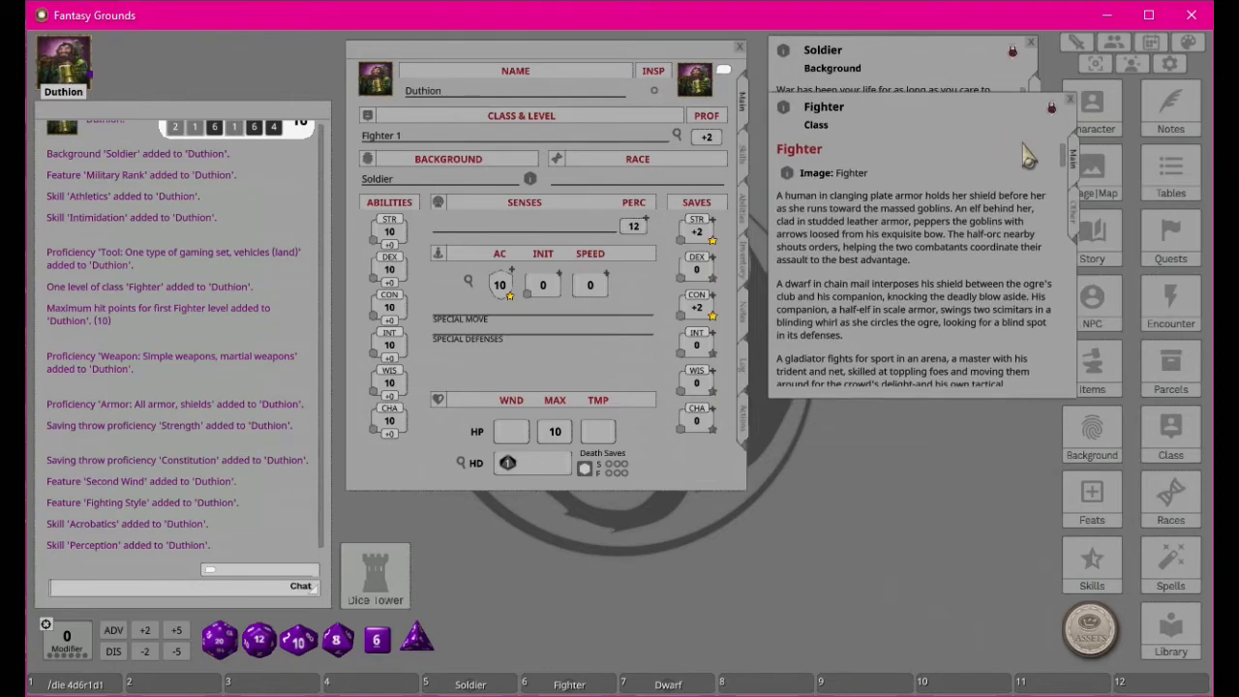
click(992, 72)
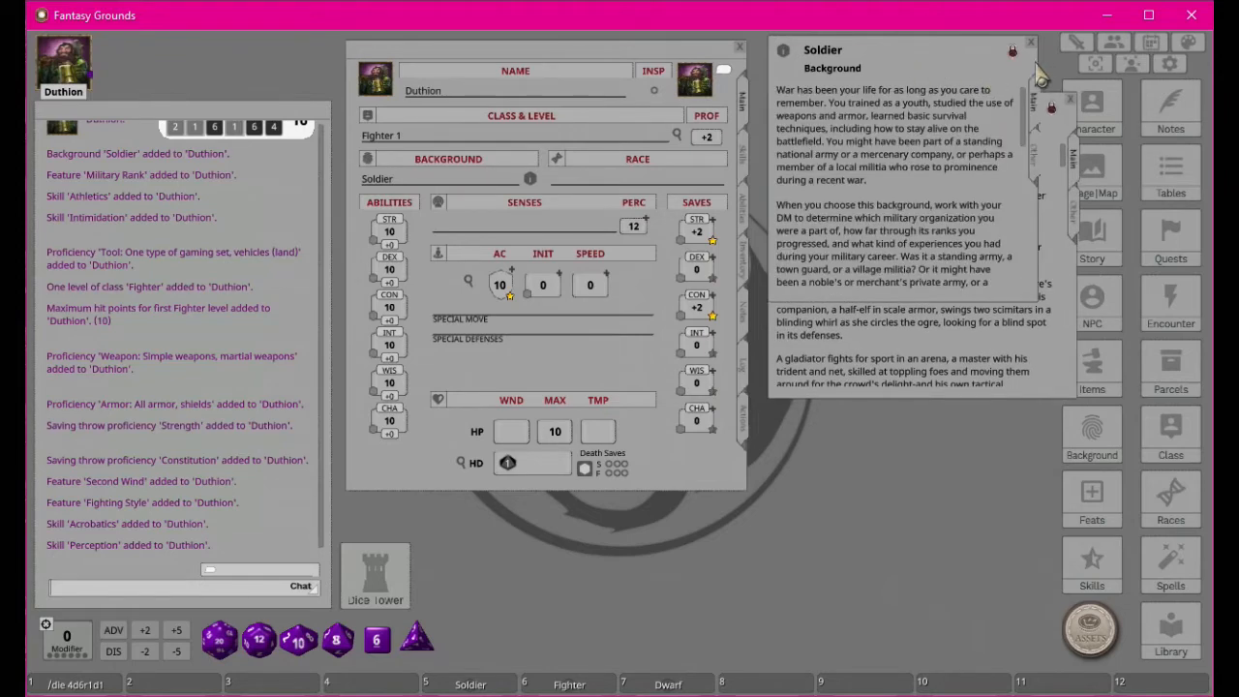
drag(1044, 78, 1070, 81)
click(954, 340)
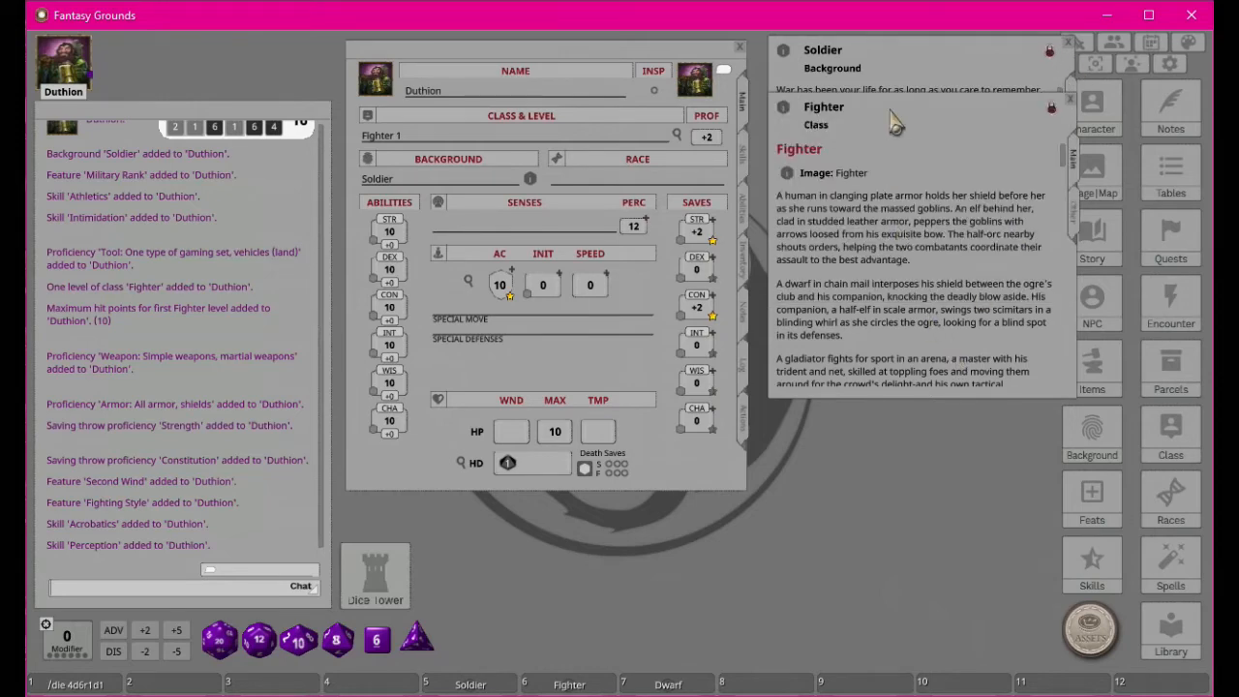
Step: Open the stored Dwarf race, stack and widen its window below the Fighter title, and try to add it to Duthion's race
click(664, 683)
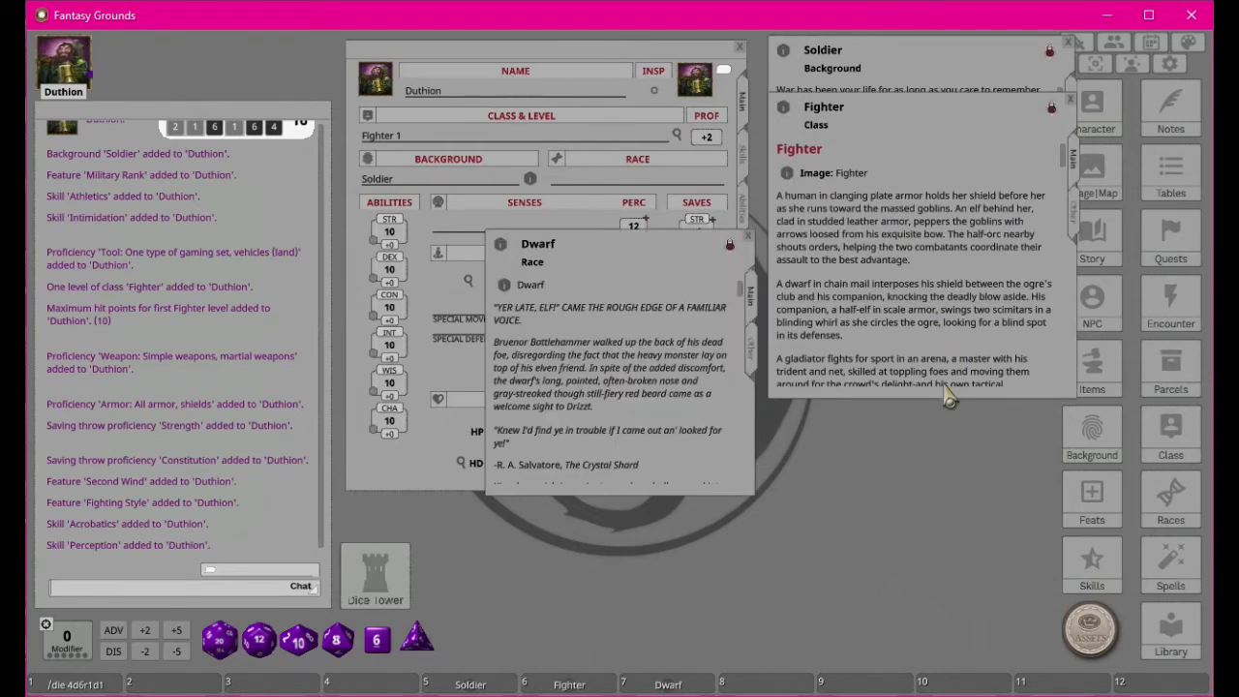
drag(651, 237, 920, 163)
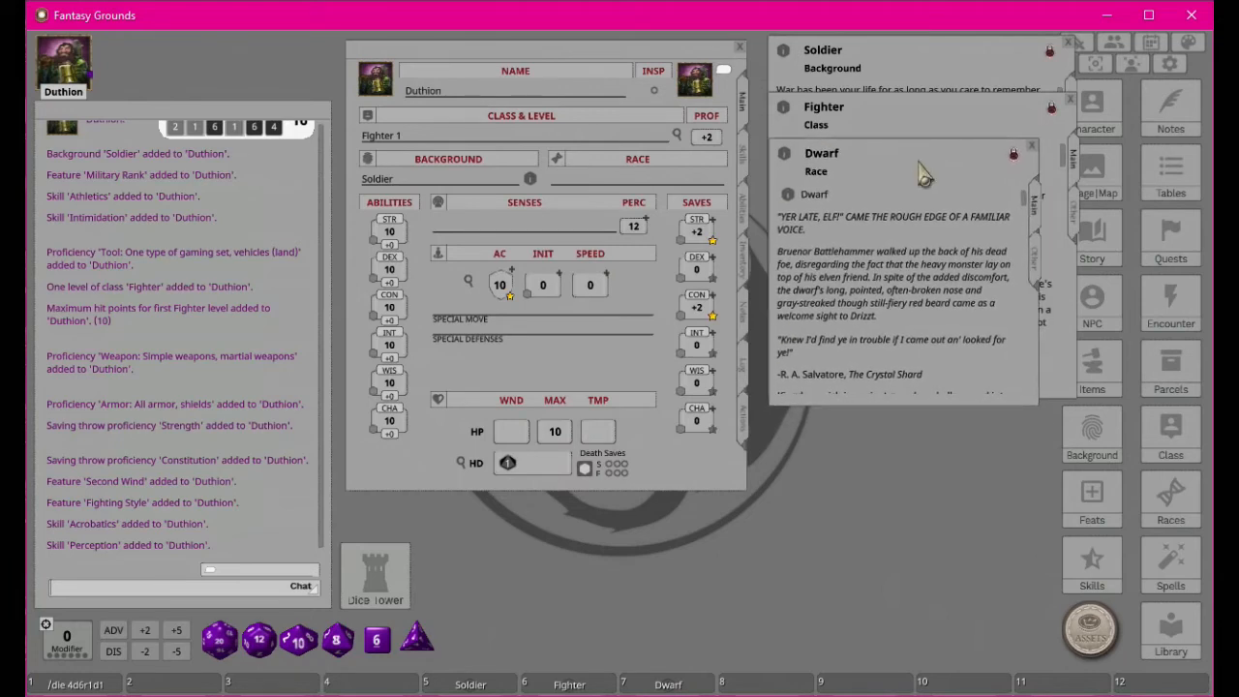
drag(1038, 311, 1079, 312)
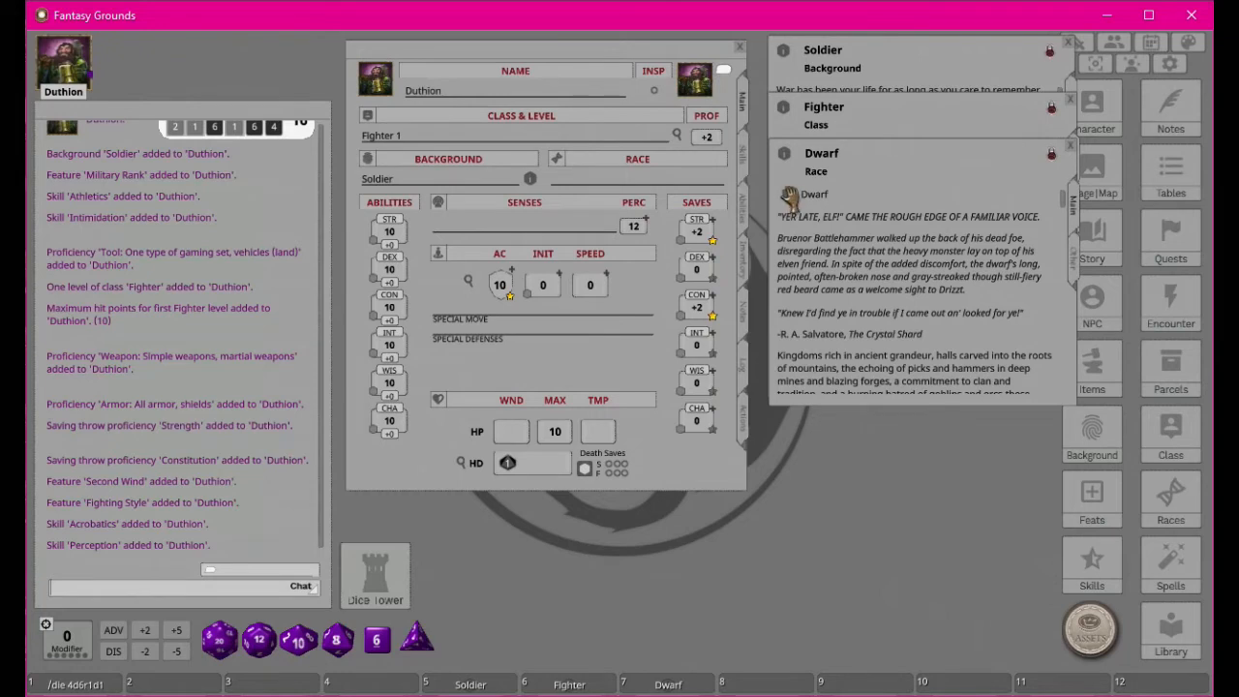
drag(780, 164, 597, 184)
Step: Review the Dwarf race description through the Dwarf Traits list, down to the Subrace entry
scroll(871, 233, down, 8)
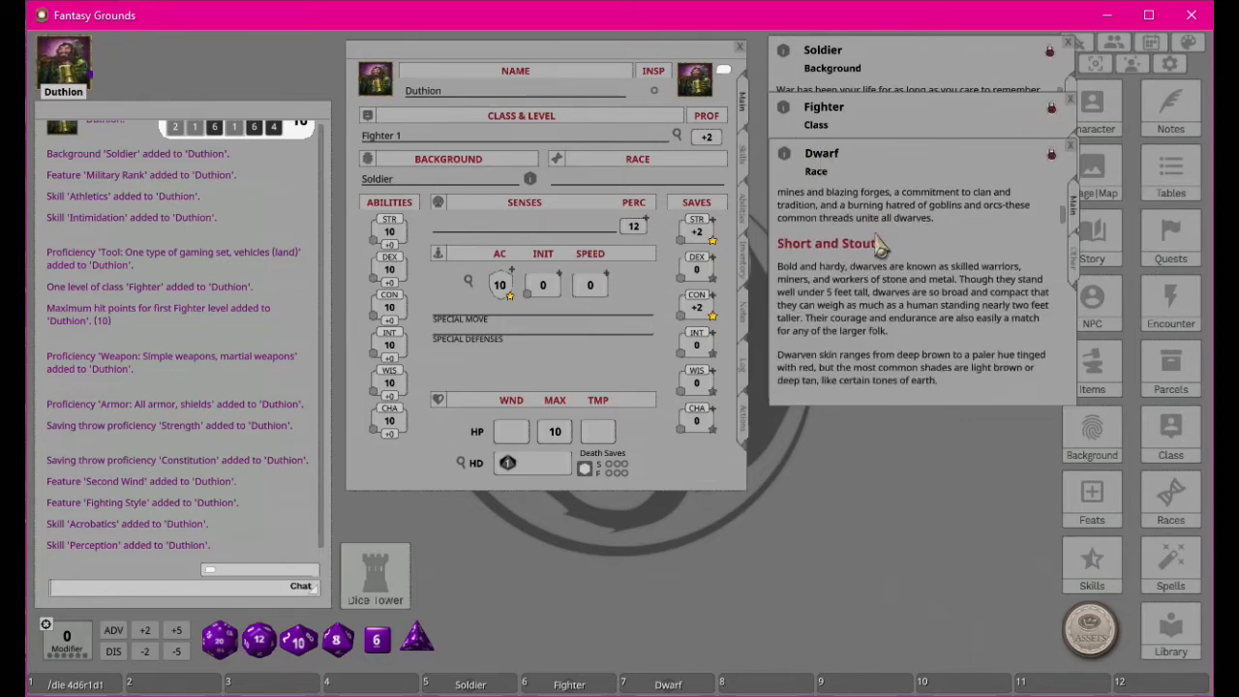
scroll(878, 245, down, 12)
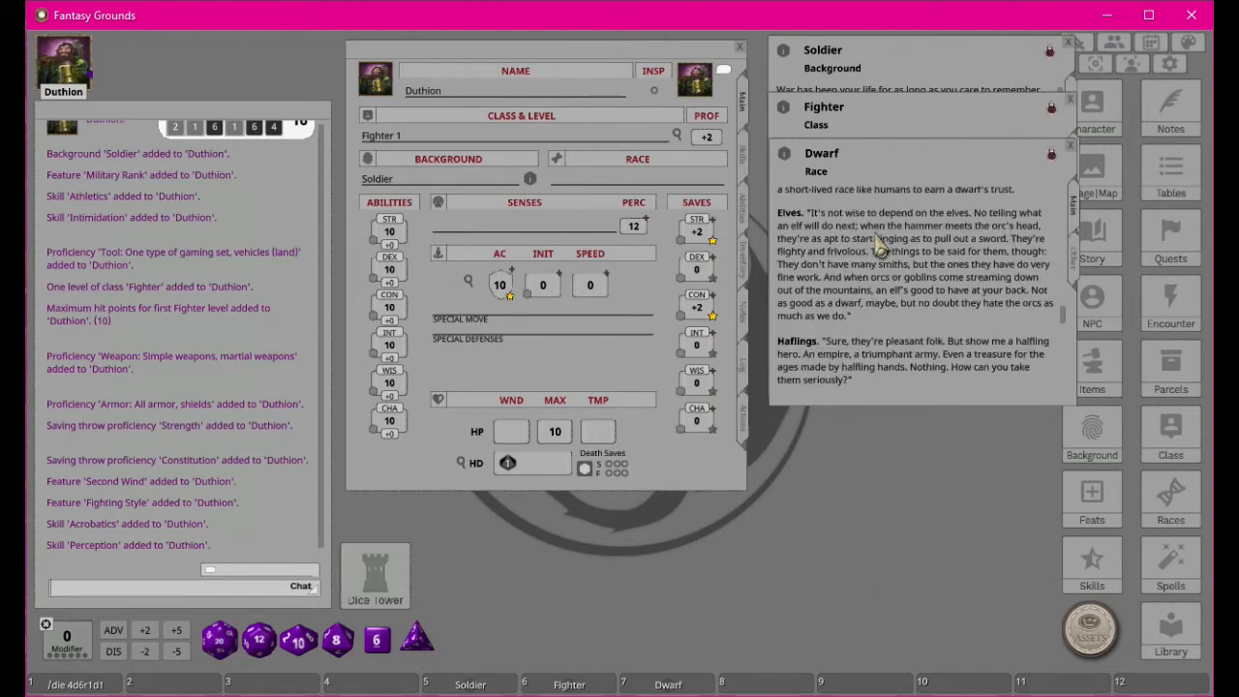
scroll(882, 245, down, 5)
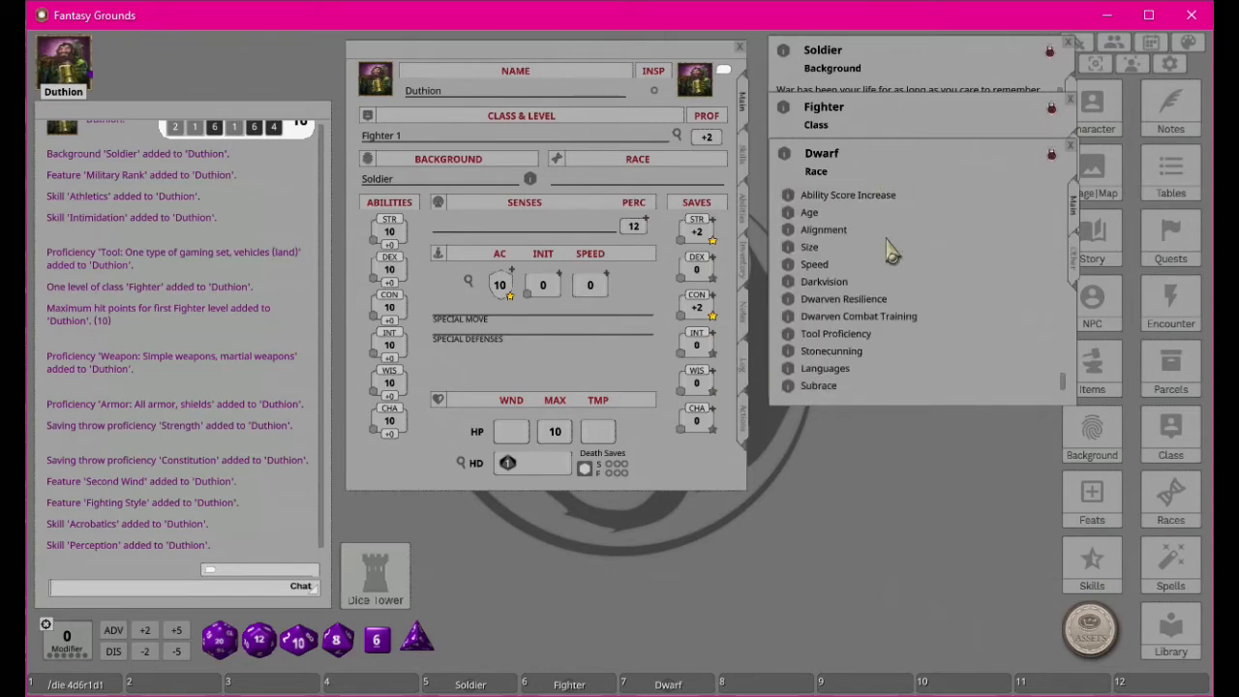
scroll(959, 256, up, 4)
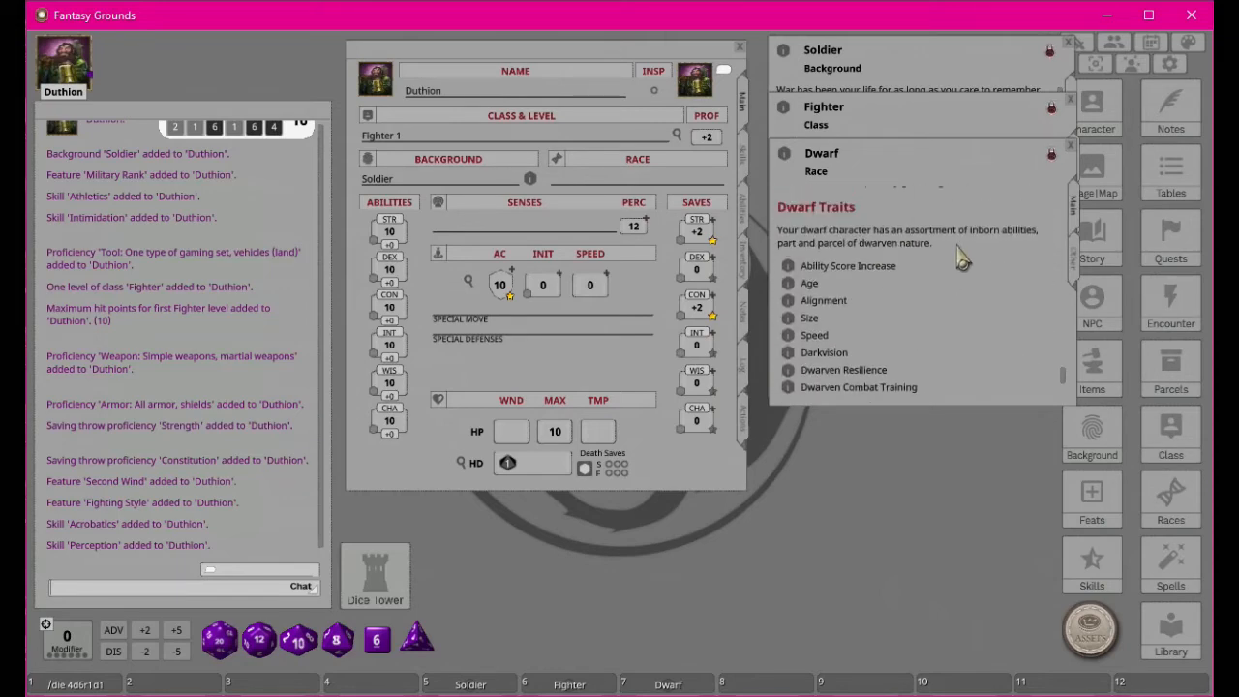
scroll(960, 257, down, 2)
scroll(961, 258, down, 2)
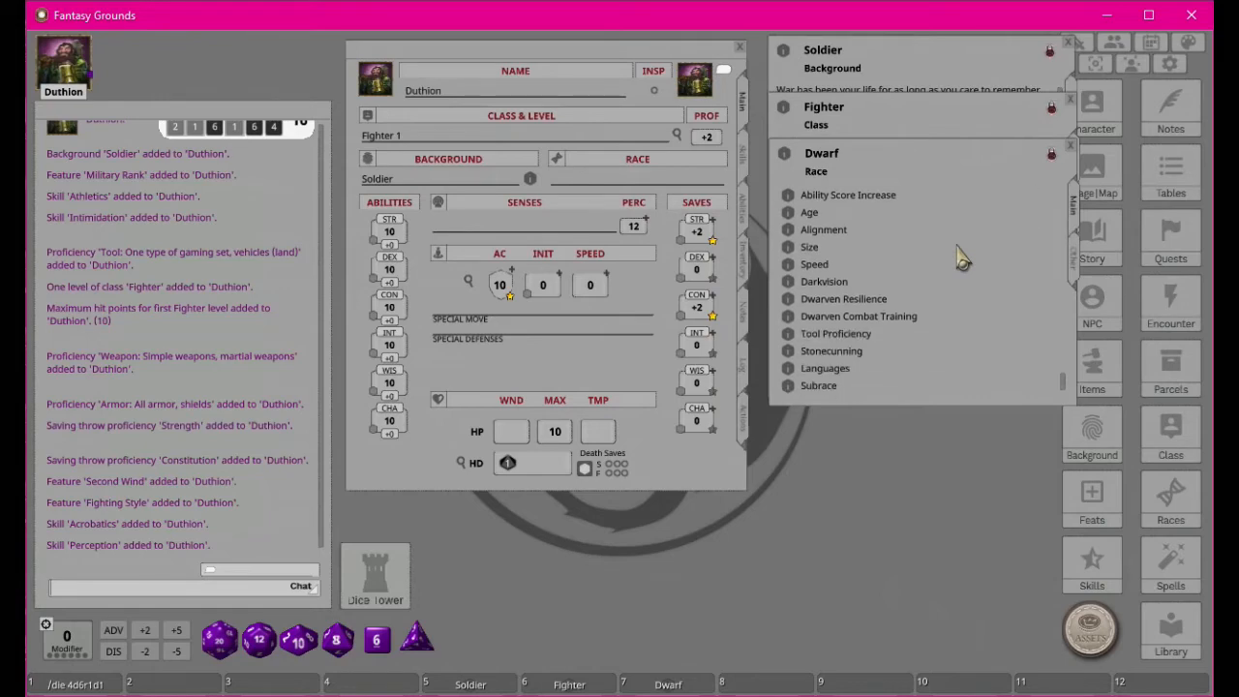
scroll(845, 307, up, 1)
scroll(845, 307, up, 8)
scroll(845, 307, up, 4)
scroll(856, 312, down, 9)
scroll(861, 310, down, 6)
Step: Open the Dwarf's Subrace trait and lay out the Hill Dwarf and Mountain Dwarf descriptions side by side
click(788, 387)
drag(600, 247, 913, 249)
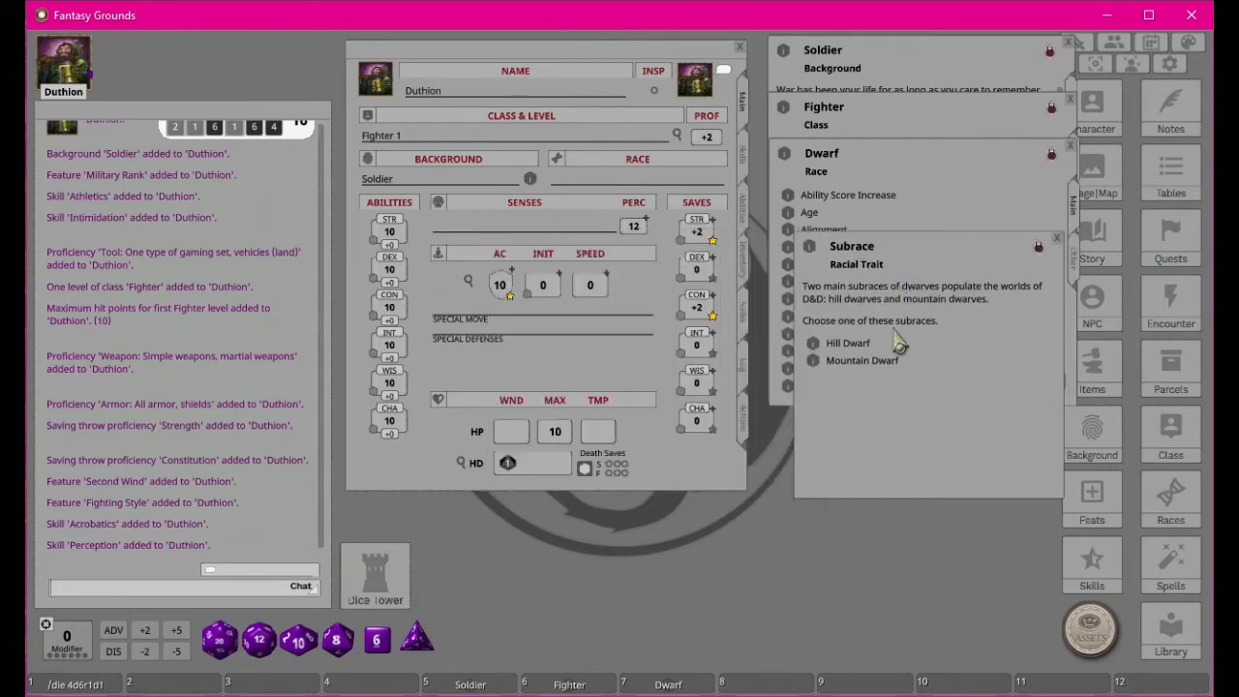
click(816, 345)
drag(612, 249, 607, 394)
click(818, 360)
drag(616, 254, 875, 389)
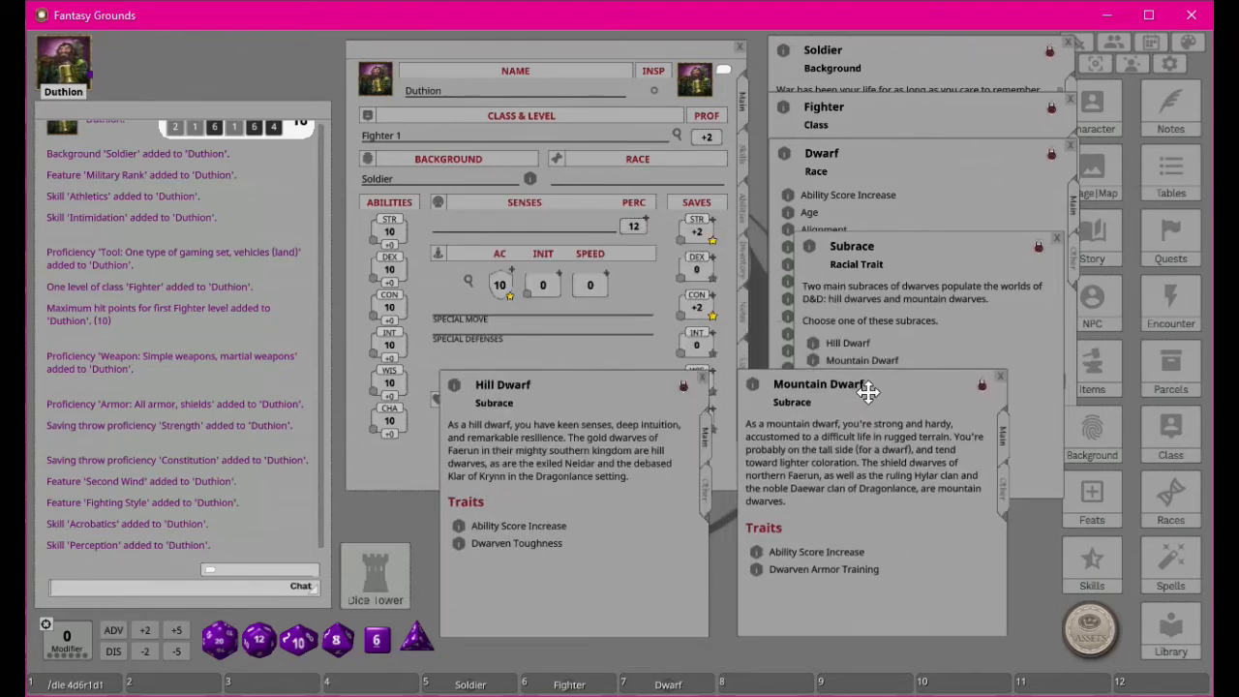
Step: Compare the Ability Score Increase traits of Mountain Dwarf and Hill Dwarf, and close both subrace windows
click(756, 559)
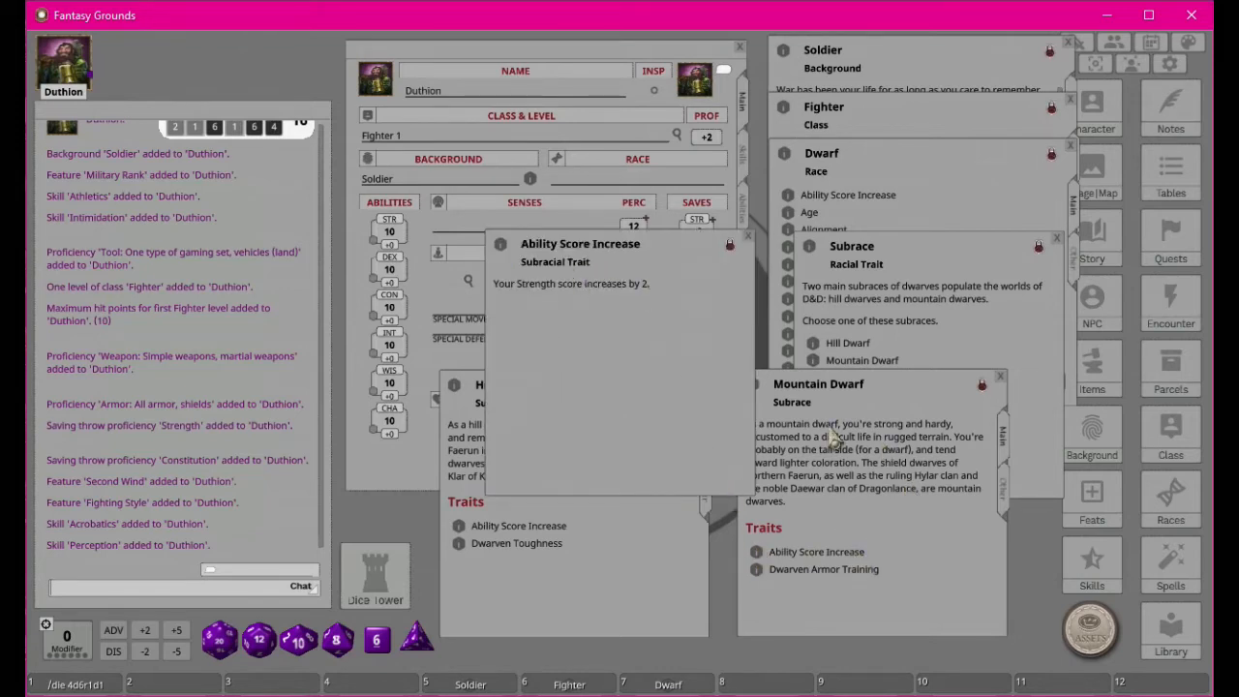
click(748, 241)
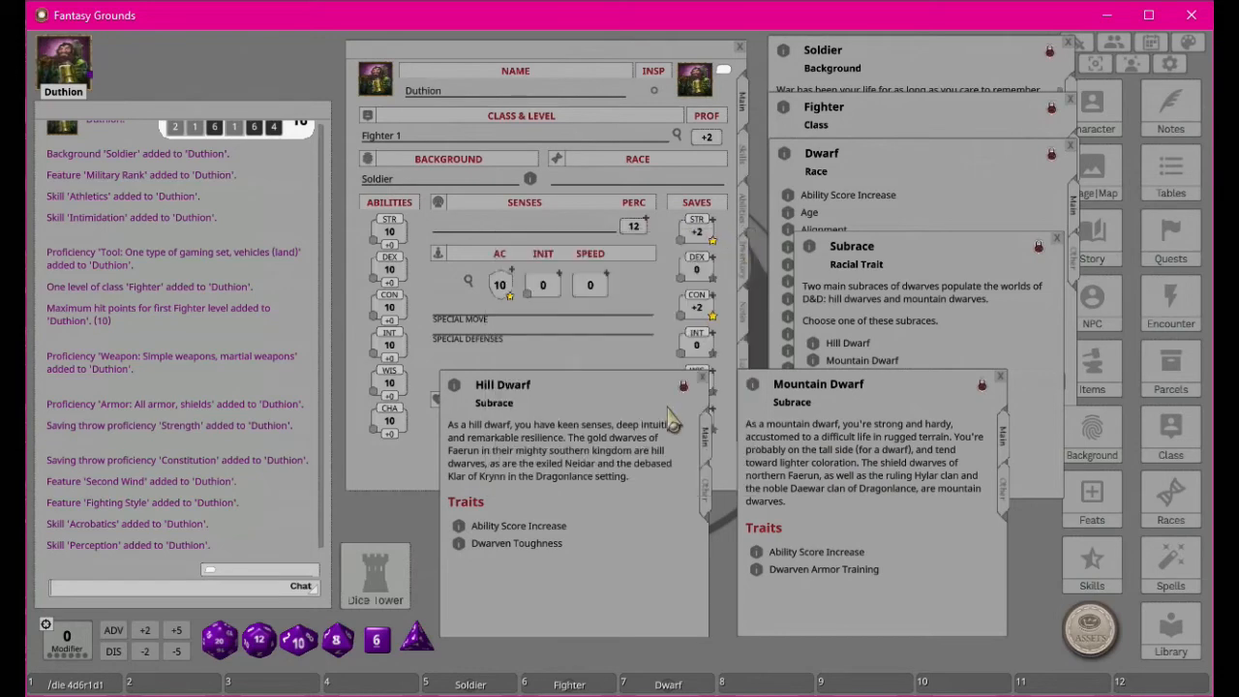
click(459, 527)
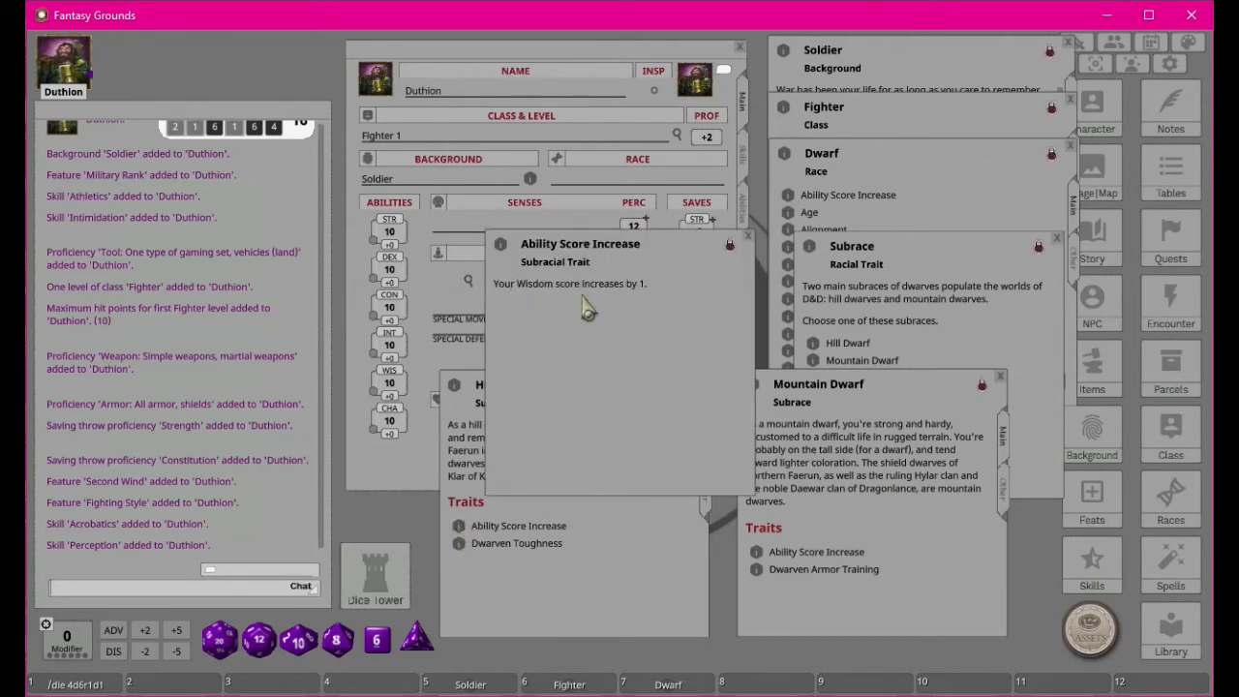
click(749, 236)
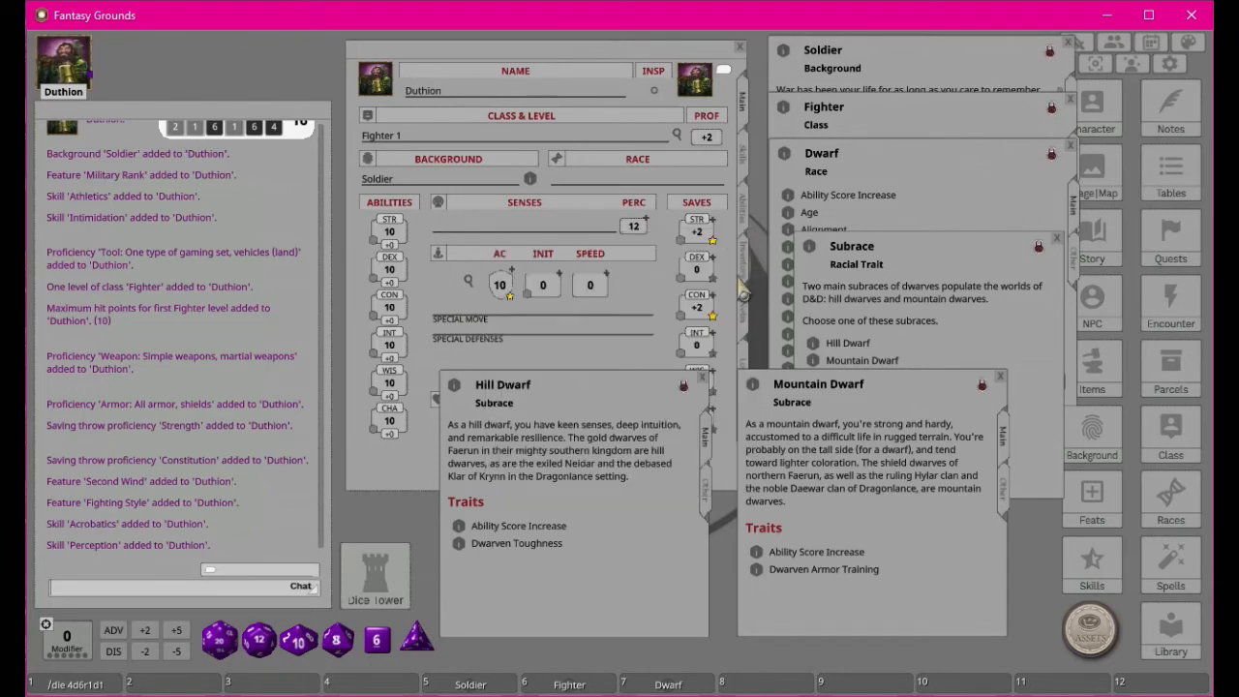
click(705, 376)
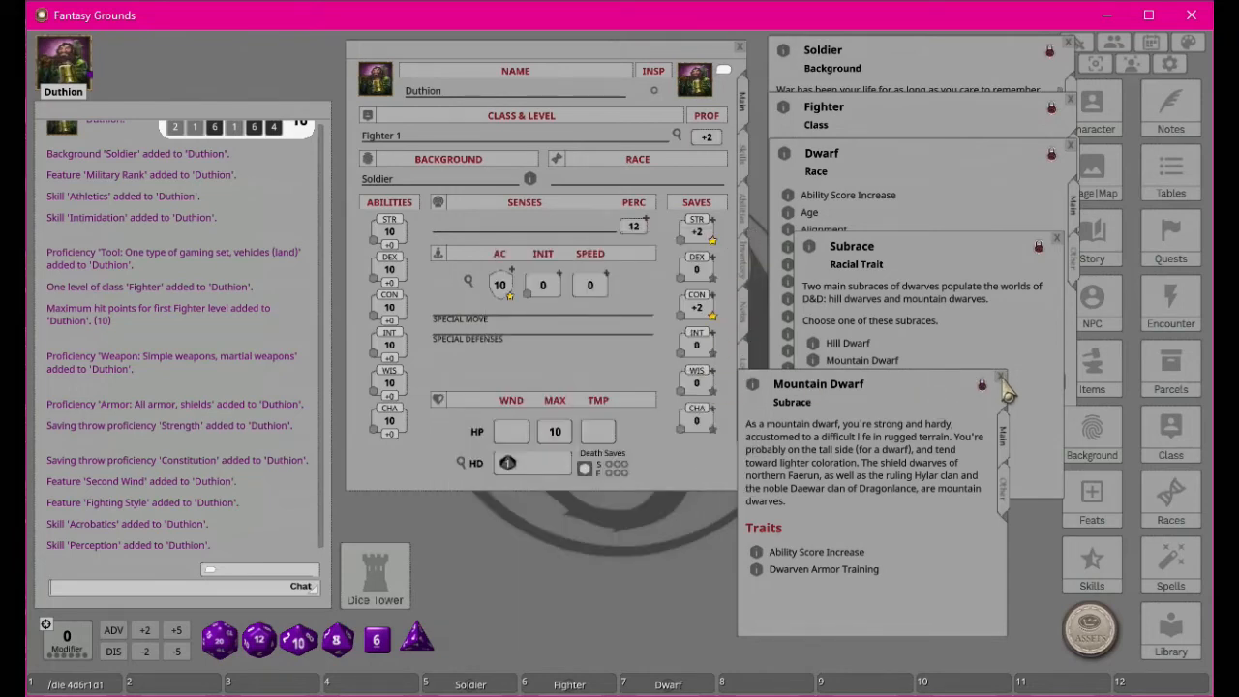
click(1001, 377)
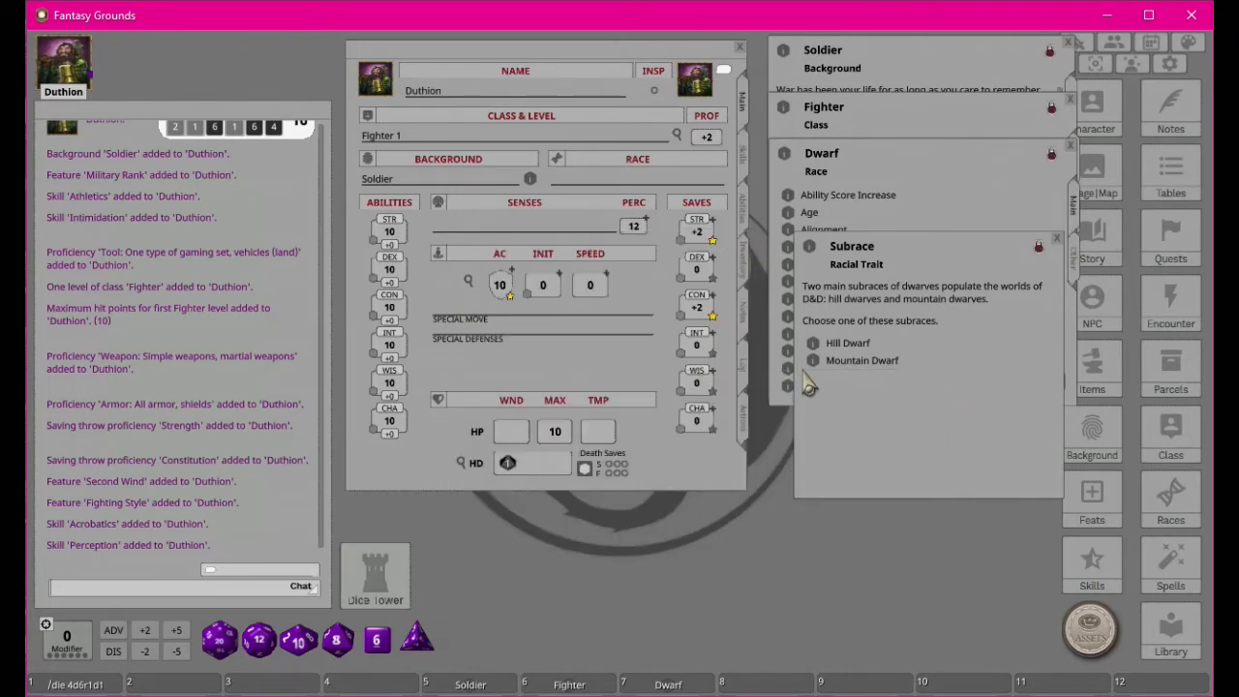
Step: Add the Mountain Dwarf subrace from the Subrace trait to Duthion's race
drag(813, 361, 910, 398)
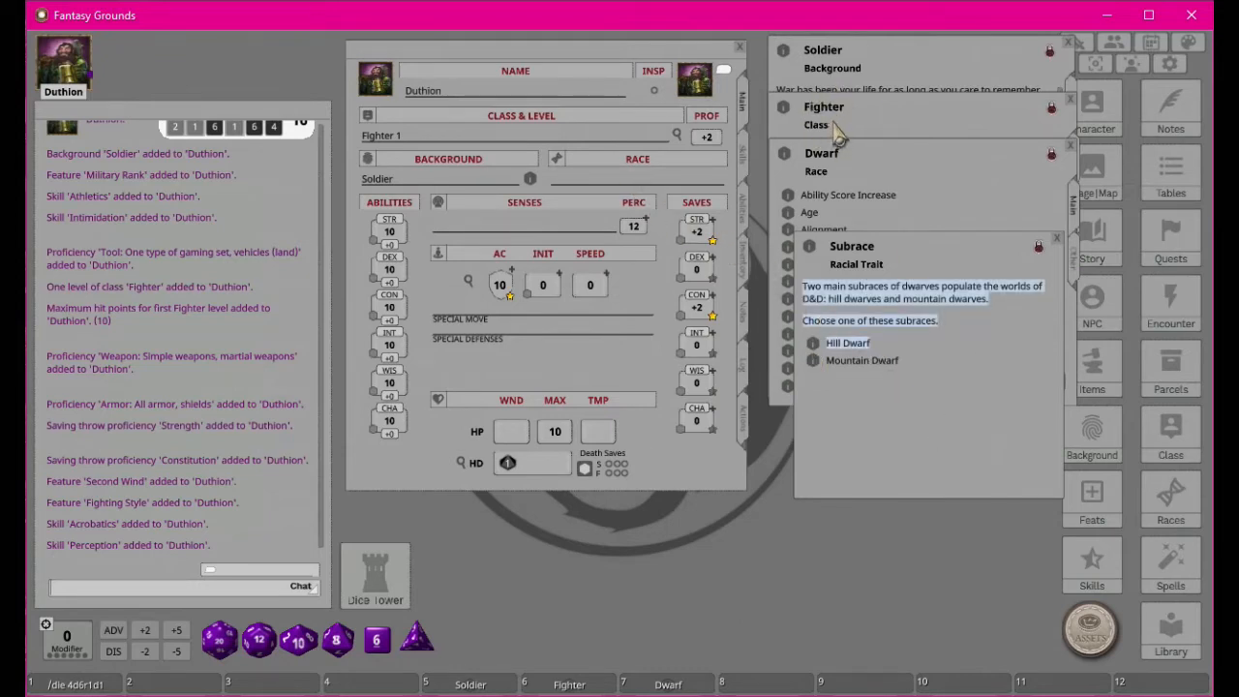
click(932, 422)
drag(816, 362, 573, 190)
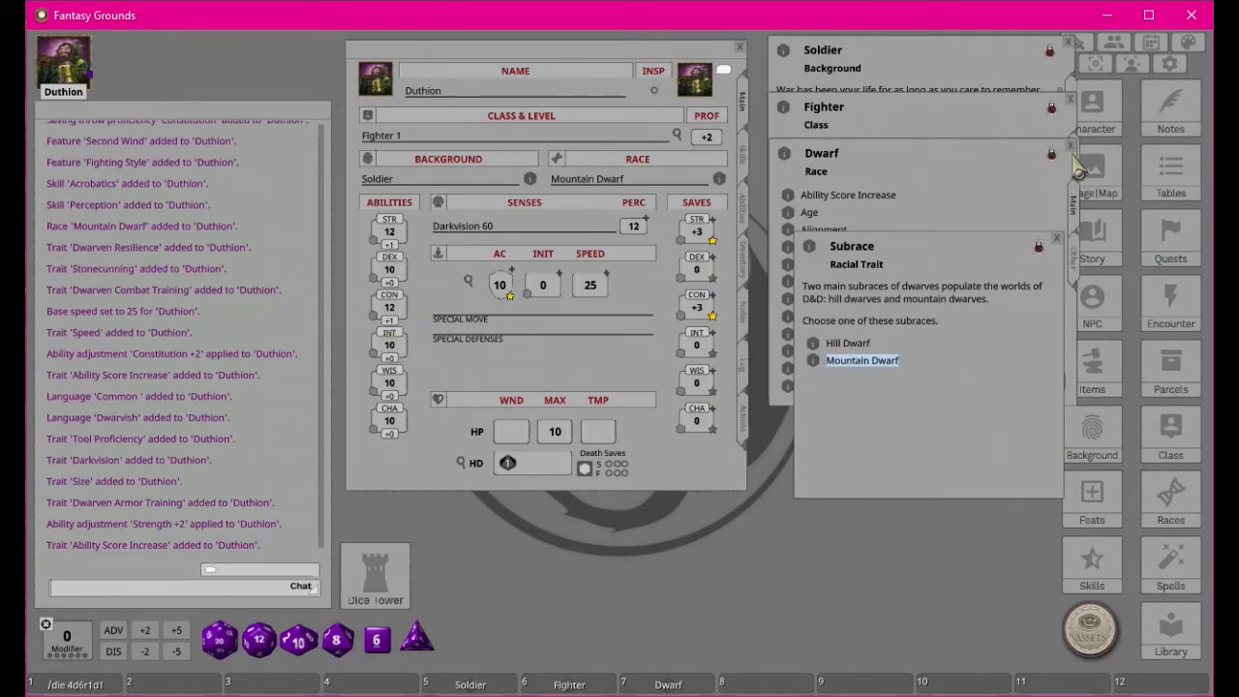
Step: Close the Subrace window, and read and close the Dwarf race's Ability Score Increase trait
click(1057, 238)
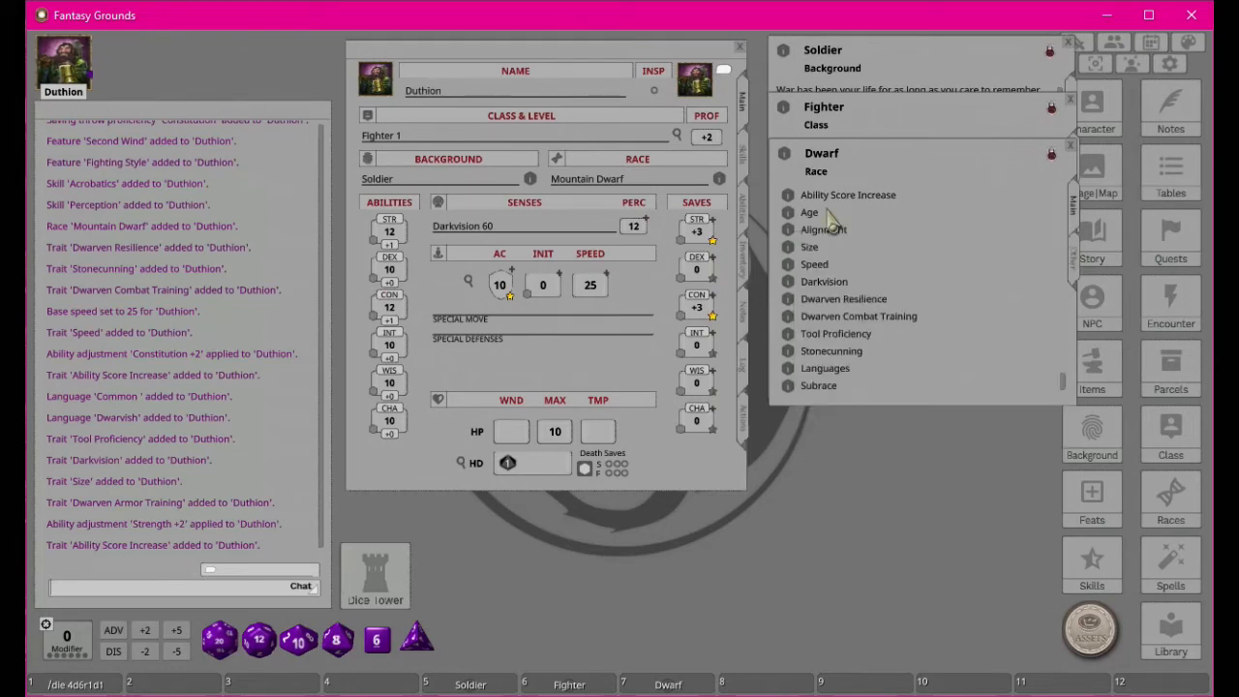
click(789, 197)
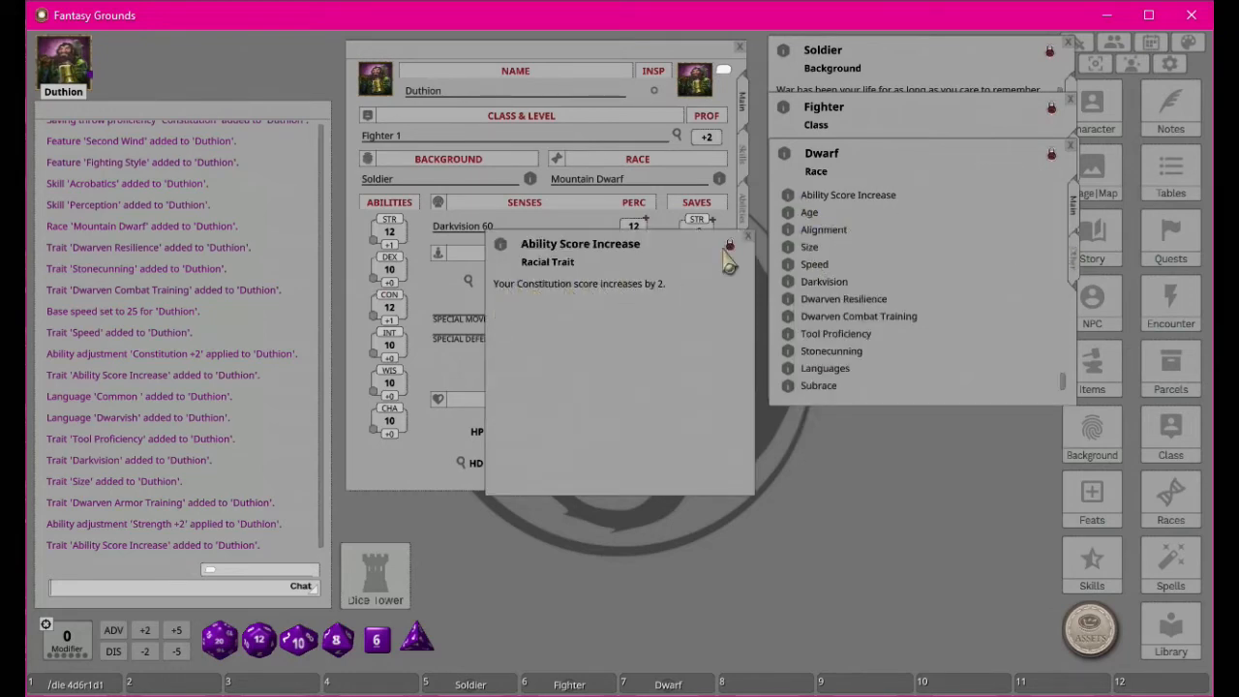
click(747, 236)
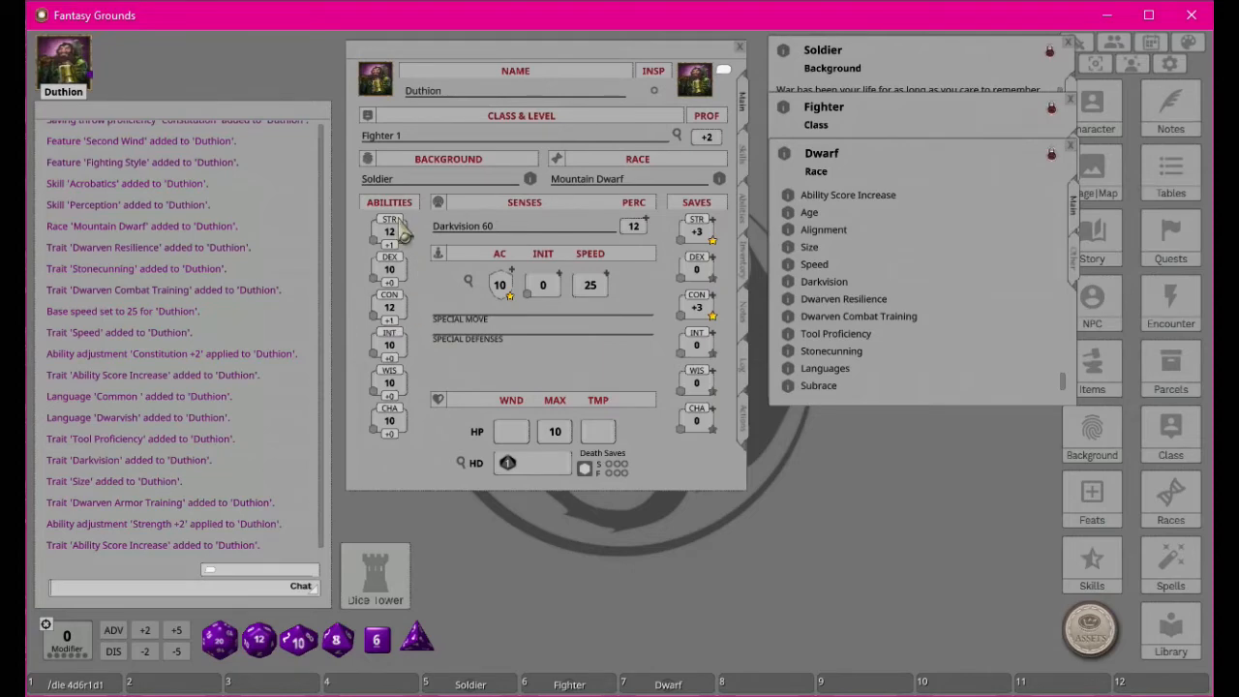
Step: Assign the rolled scores, giving Duthion Strength 19, Dexterity 16, Constitution 17, Wisdom 13 and Charisma 12, with Intelligence left at 10
scroll(256, 360, up, 10)
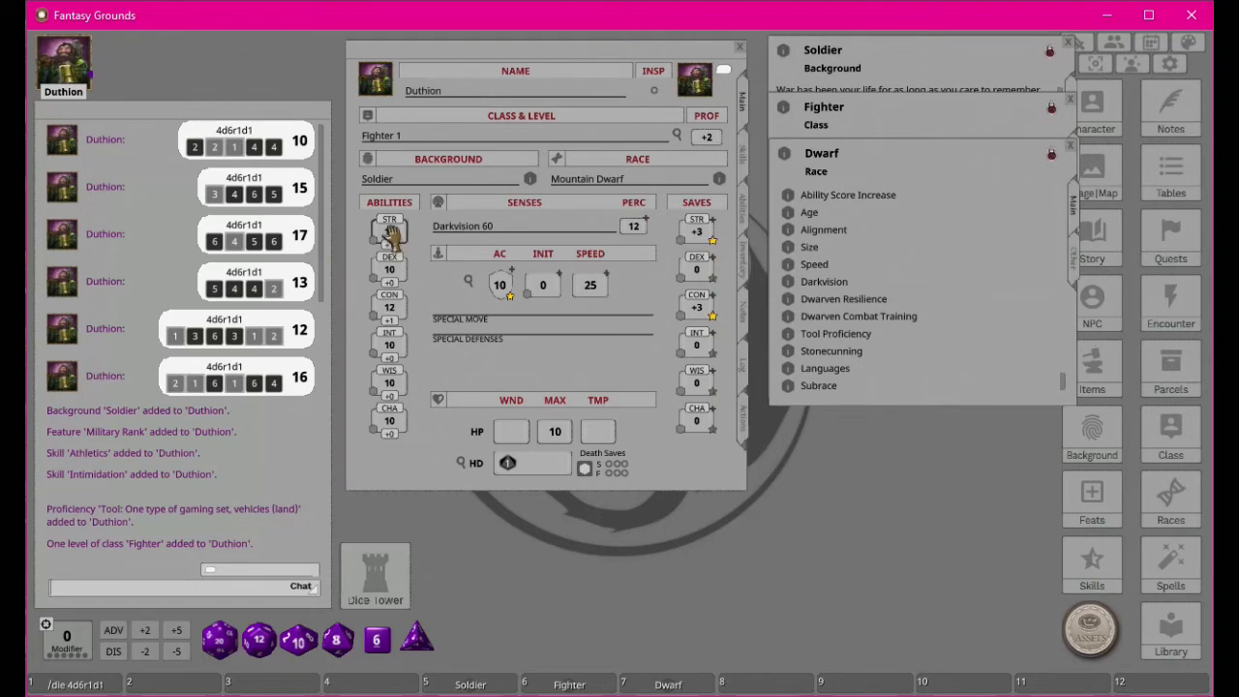
drag(390, 233, 389, 231)
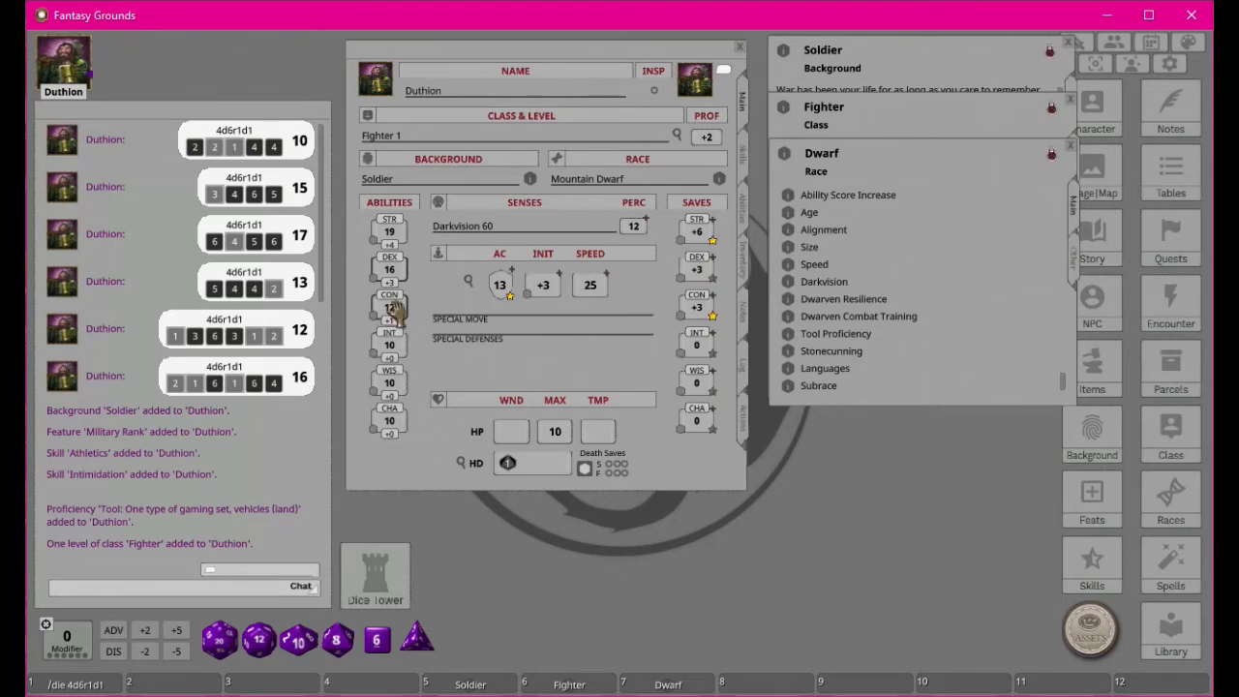
drag(392, 308, 390, 309)
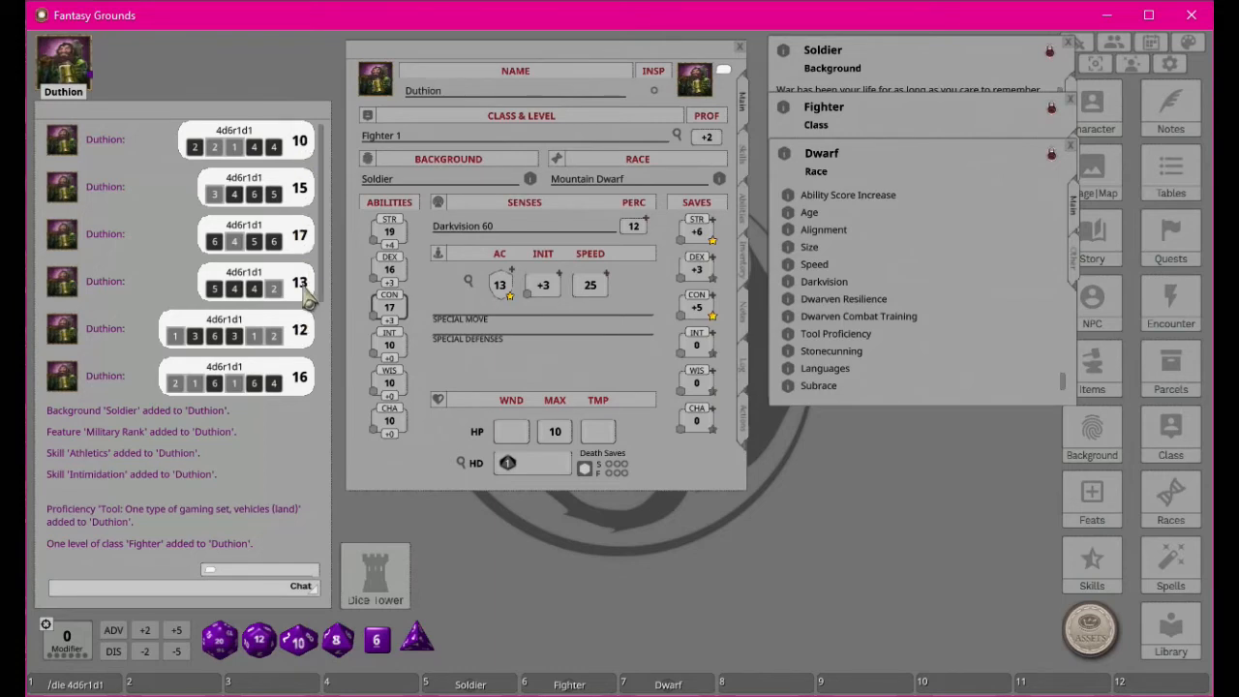
drag(283, 296, 396, 350)
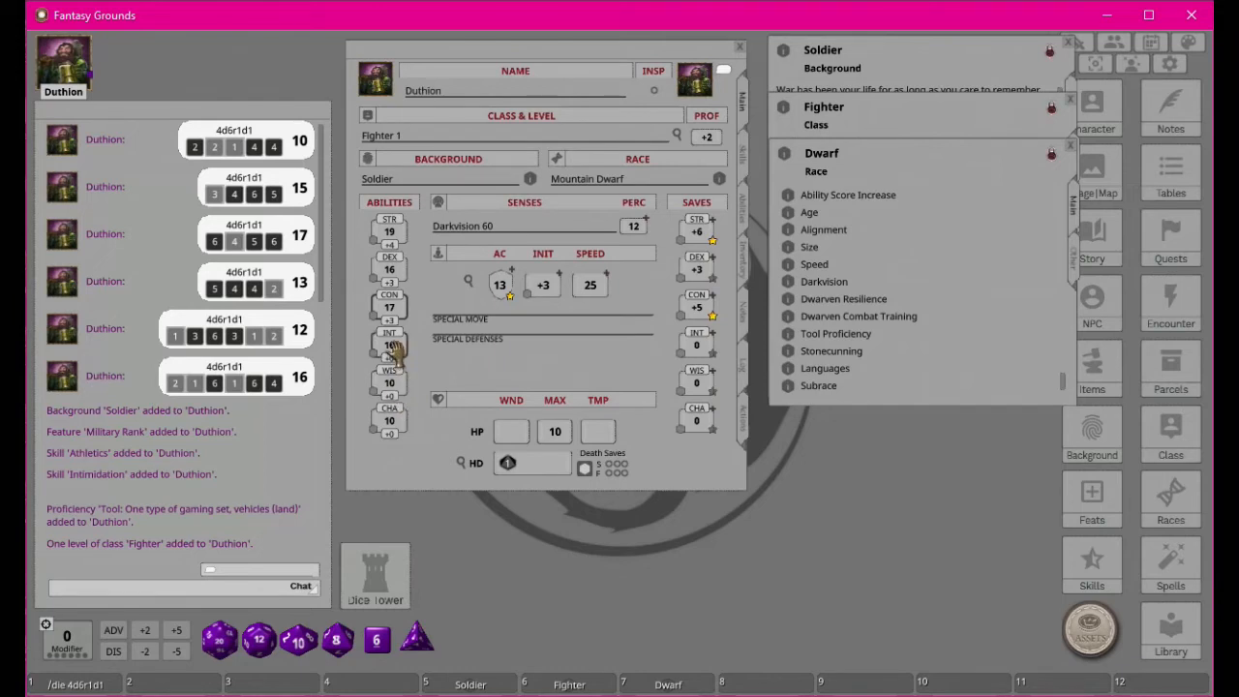
click(390, 348)
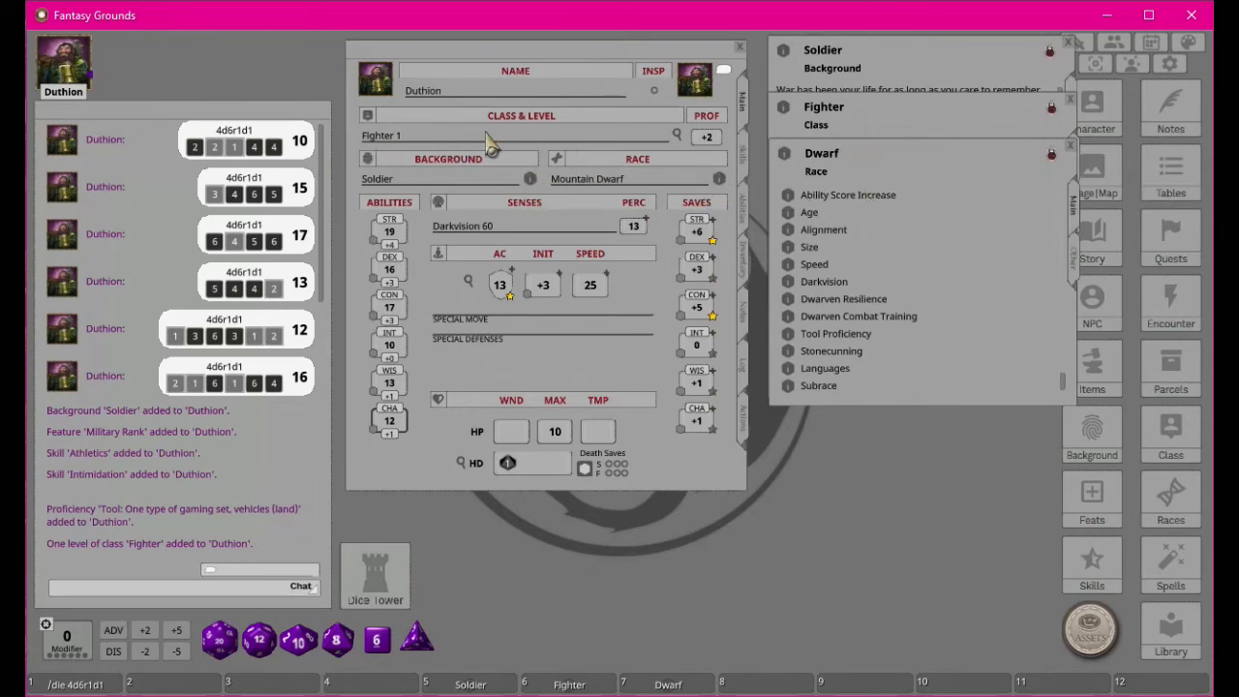
Step: In Duthion's Class & Level details, view and close the linked Fighter record, set Next Level to 300, and close the details
click(677, 137)
drag(650, 258, 825, 193)
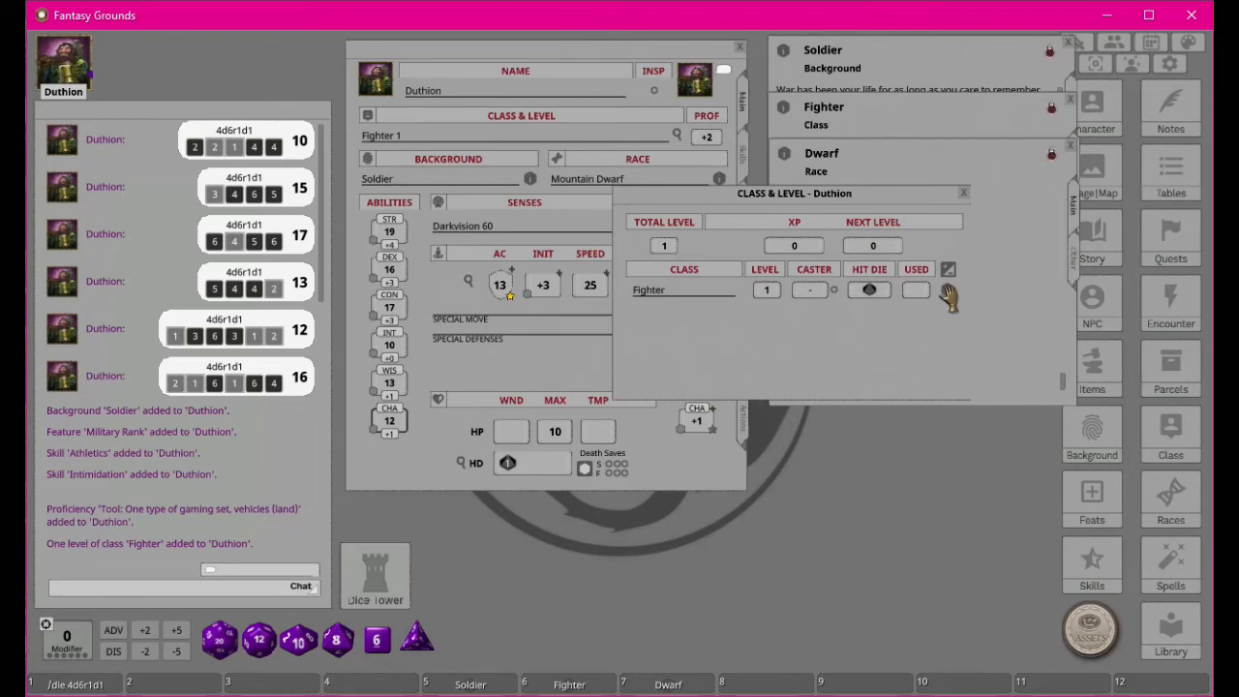
drag(885, 211, 834, 436)
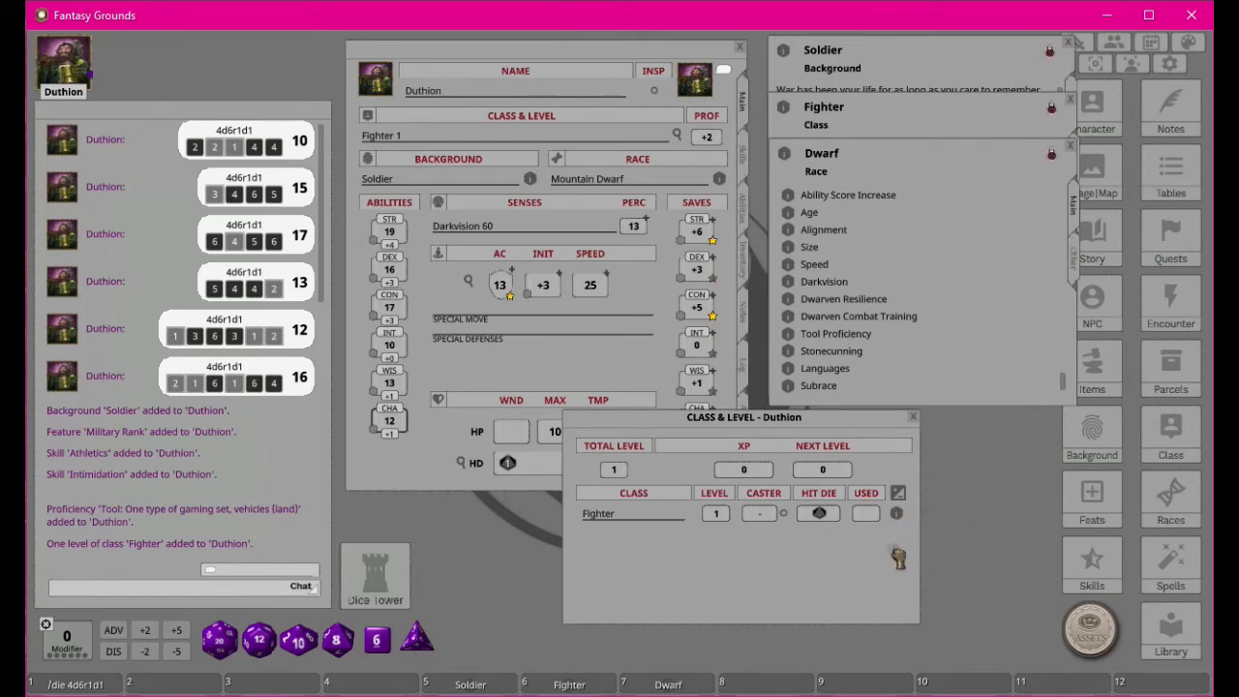
drag(896, 513, 976, 549)
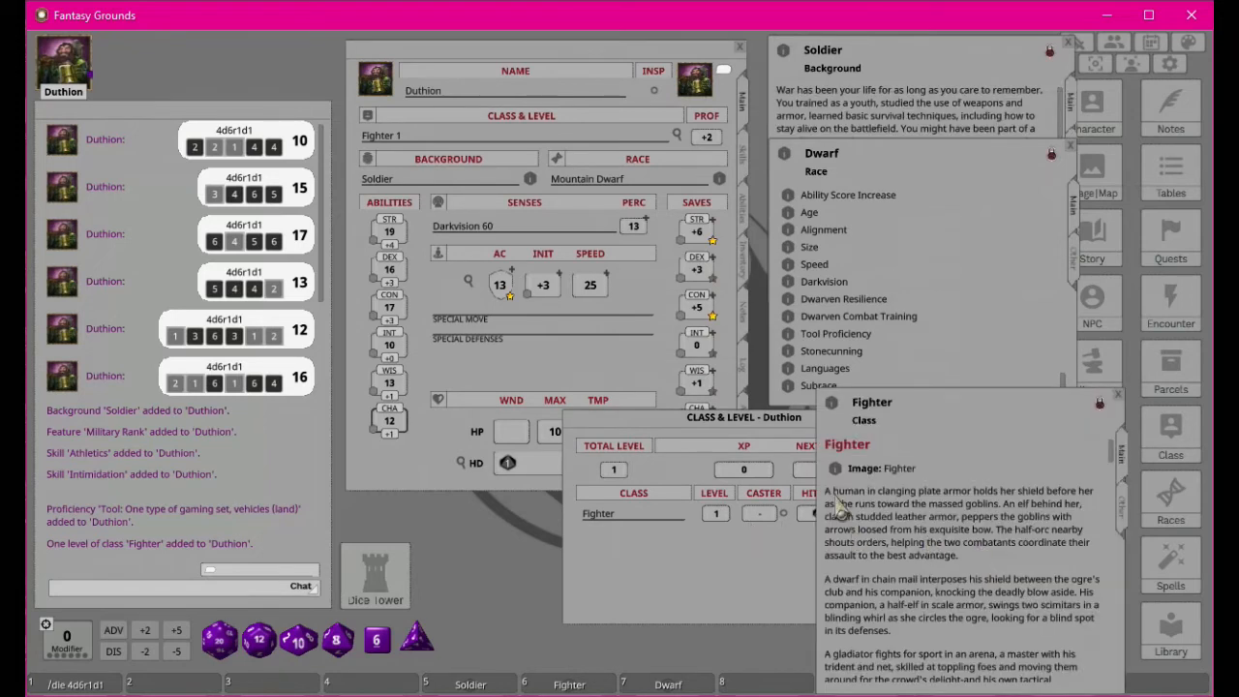
click(1121, 394)
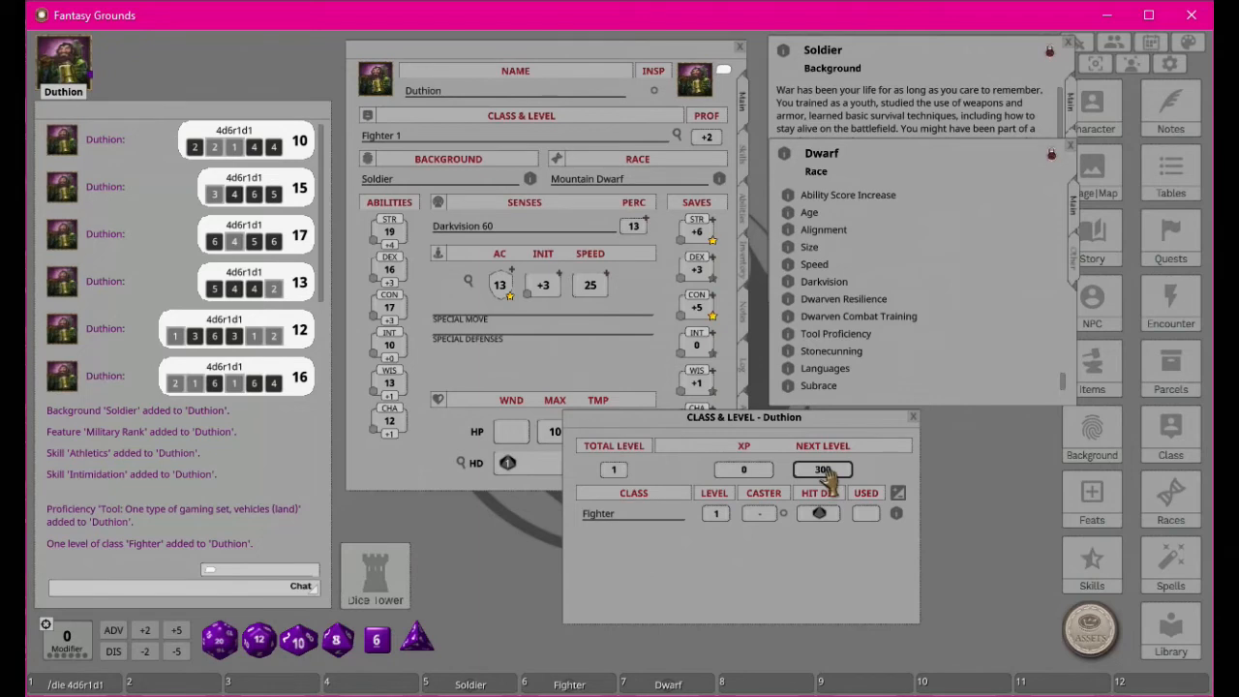
click(912, 418)
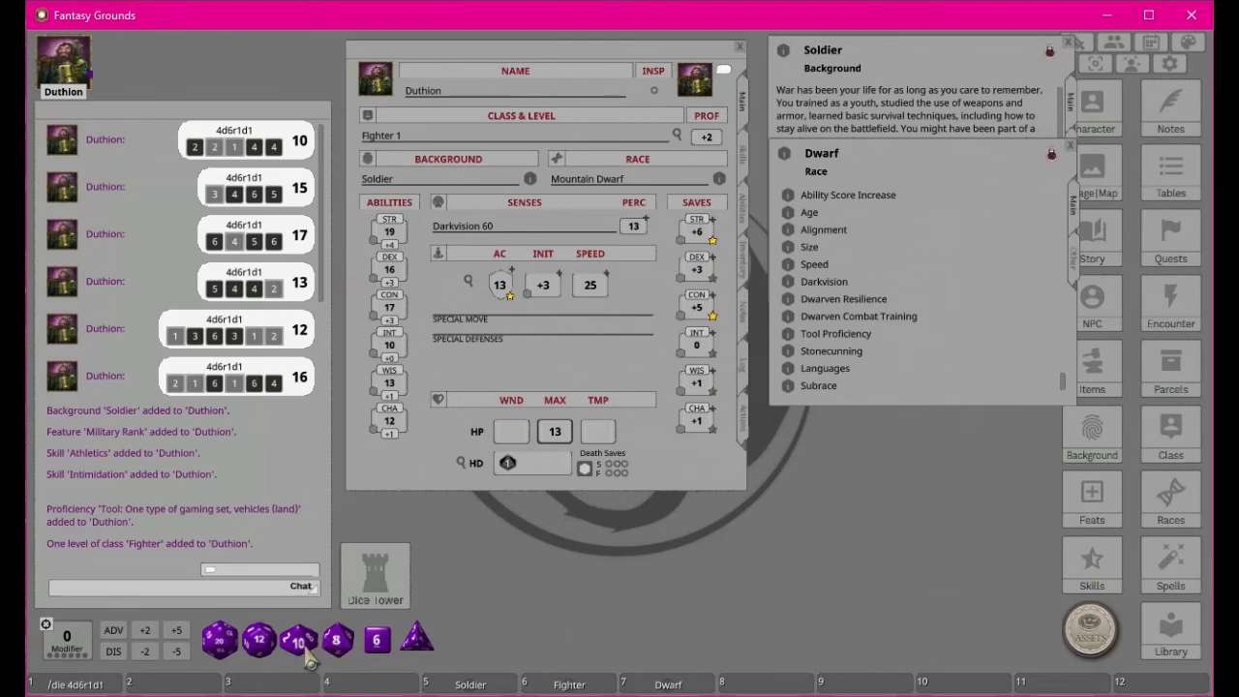
Step: Set Duthion's maximum hit points to 13 and roll a d10 twice
drag(321, 646, 334, 600)
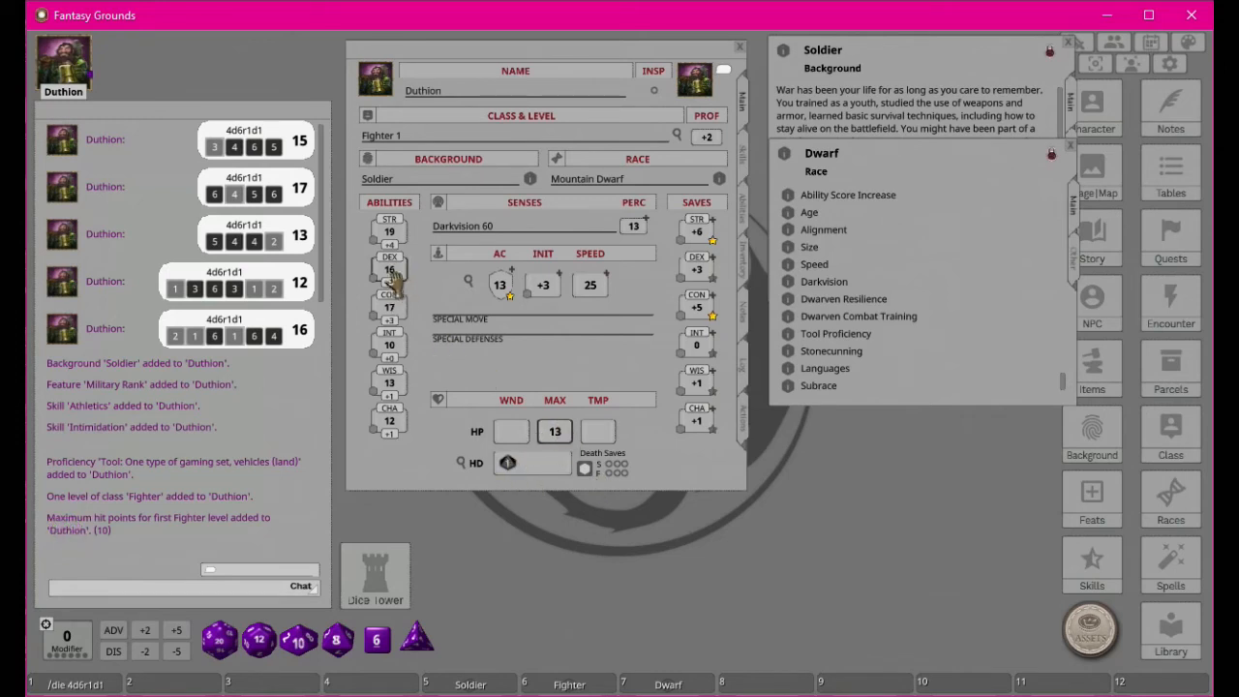
drag(298, 640, 254, 473)
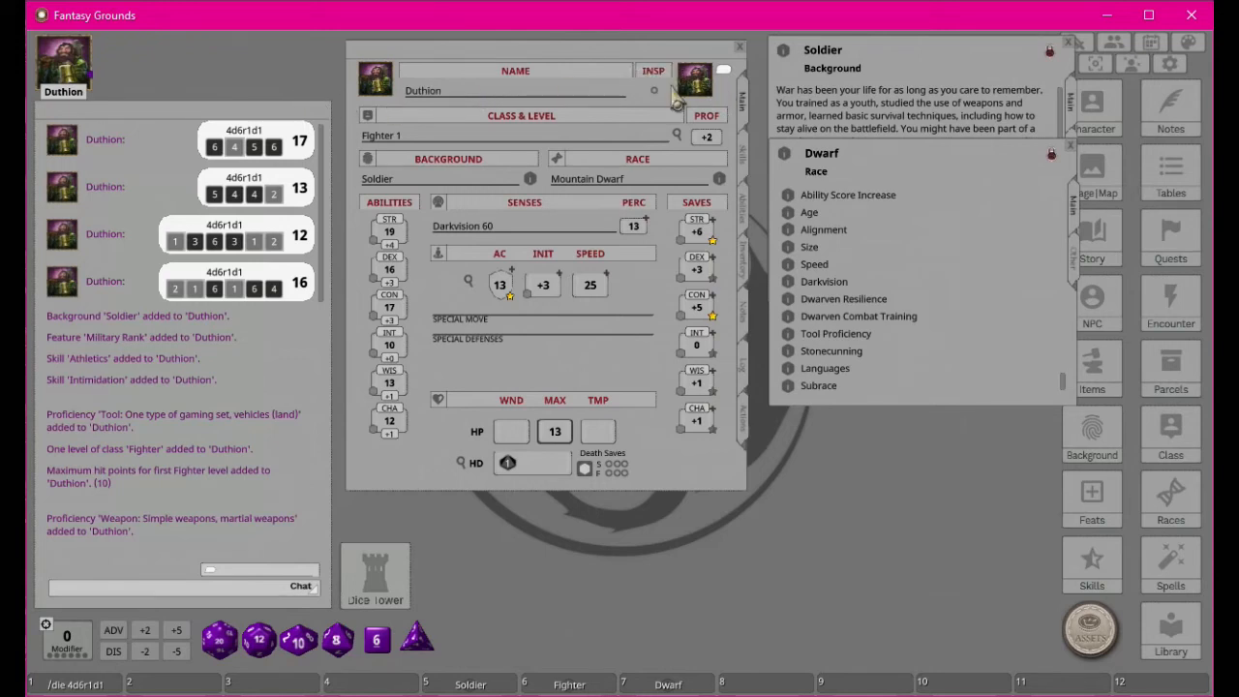
Step: Close Duthion's character sheet and send the message "hello" in the chat
click(655, 91)
click(739, 48)
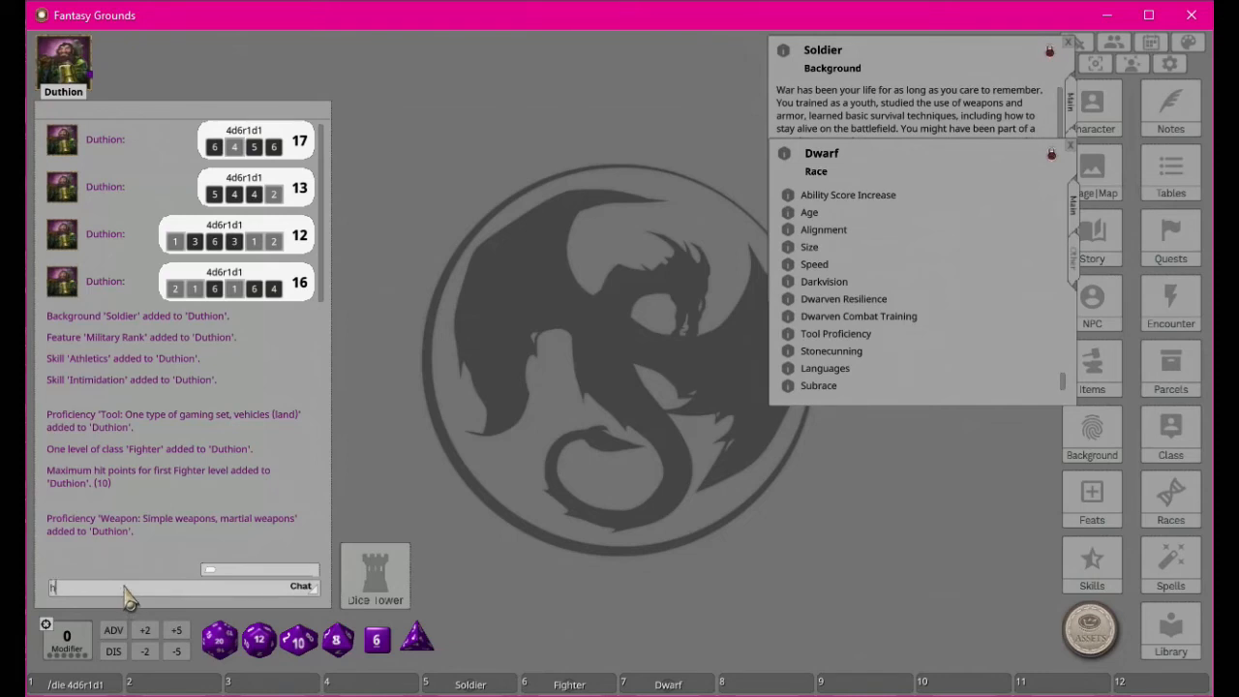
key(Return)
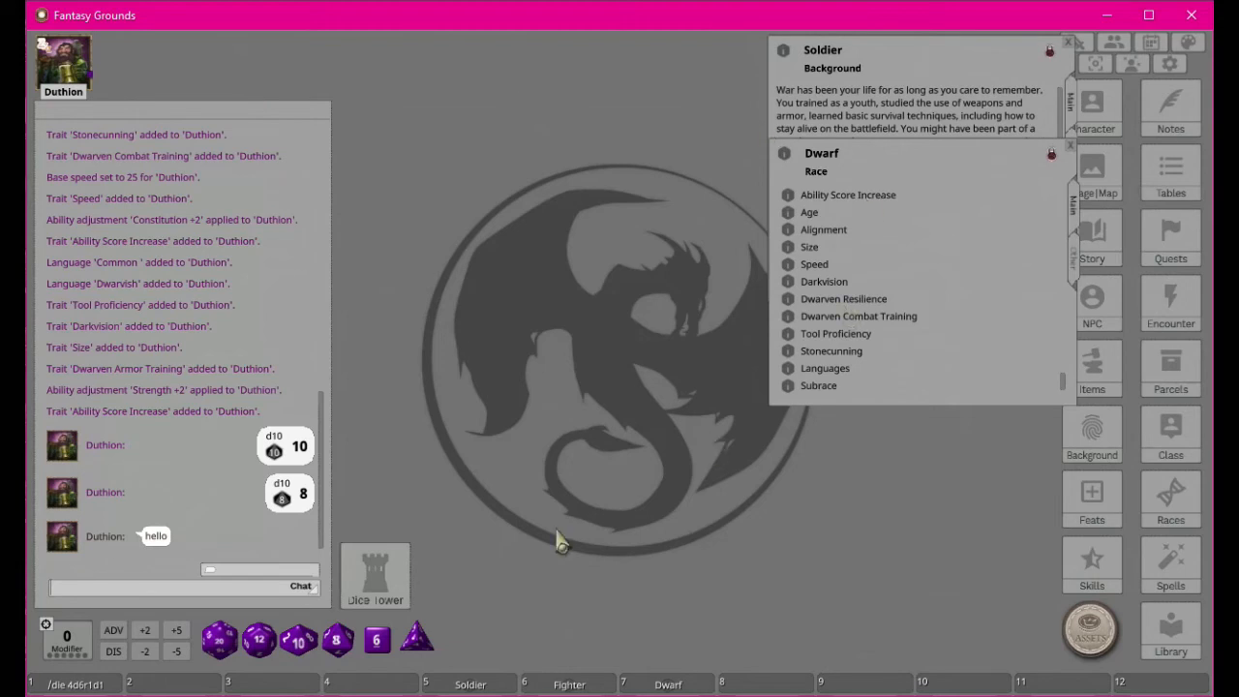
Step: Reopen Duthion's character sheet, look over the inventory and skills pages, and return to the main page
click(70, 79)
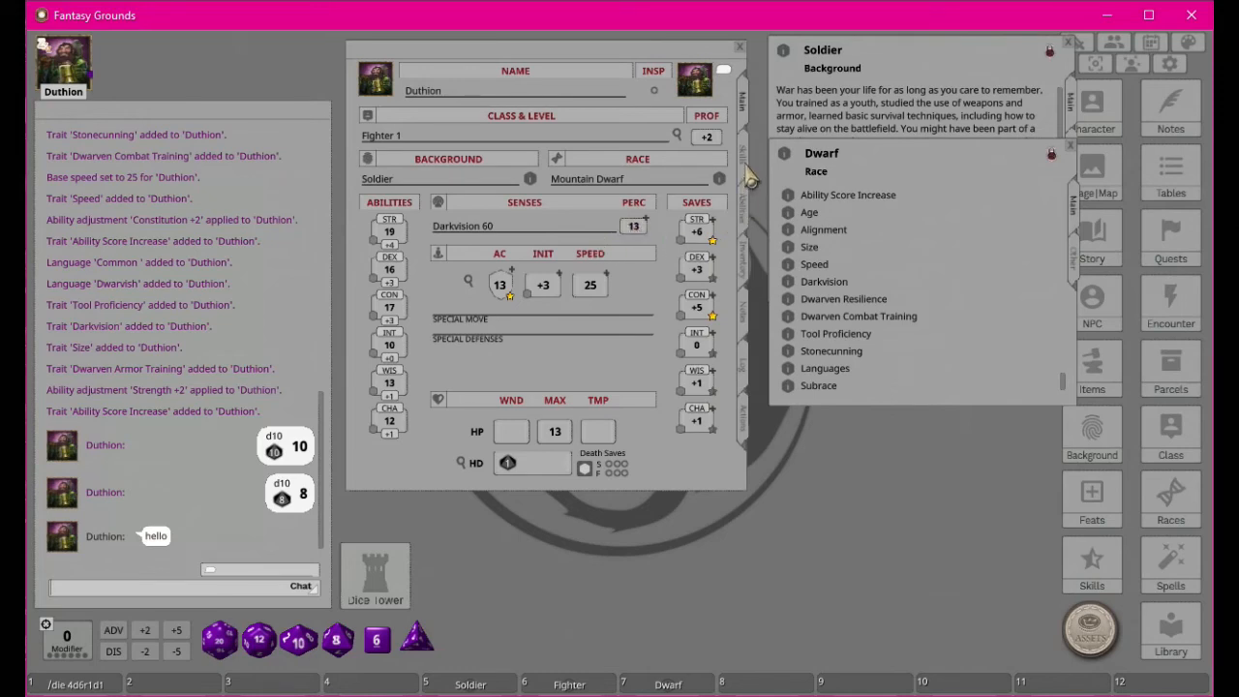
click(747, 276)
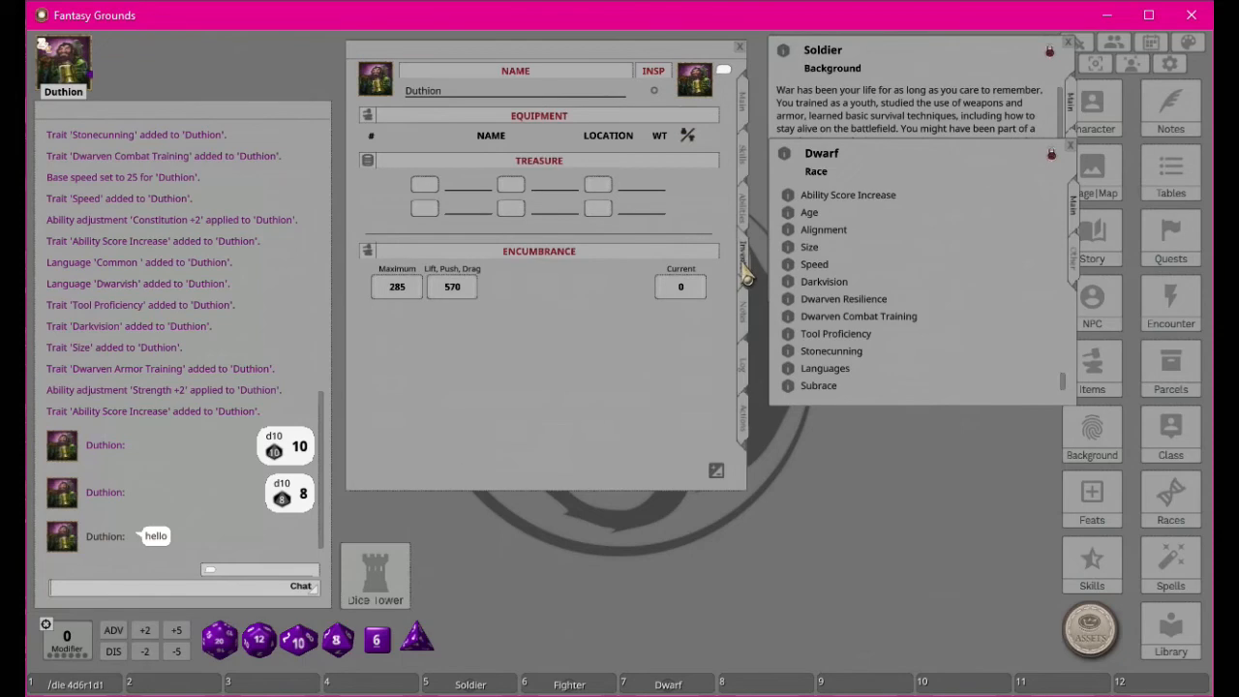
click(747, 163)
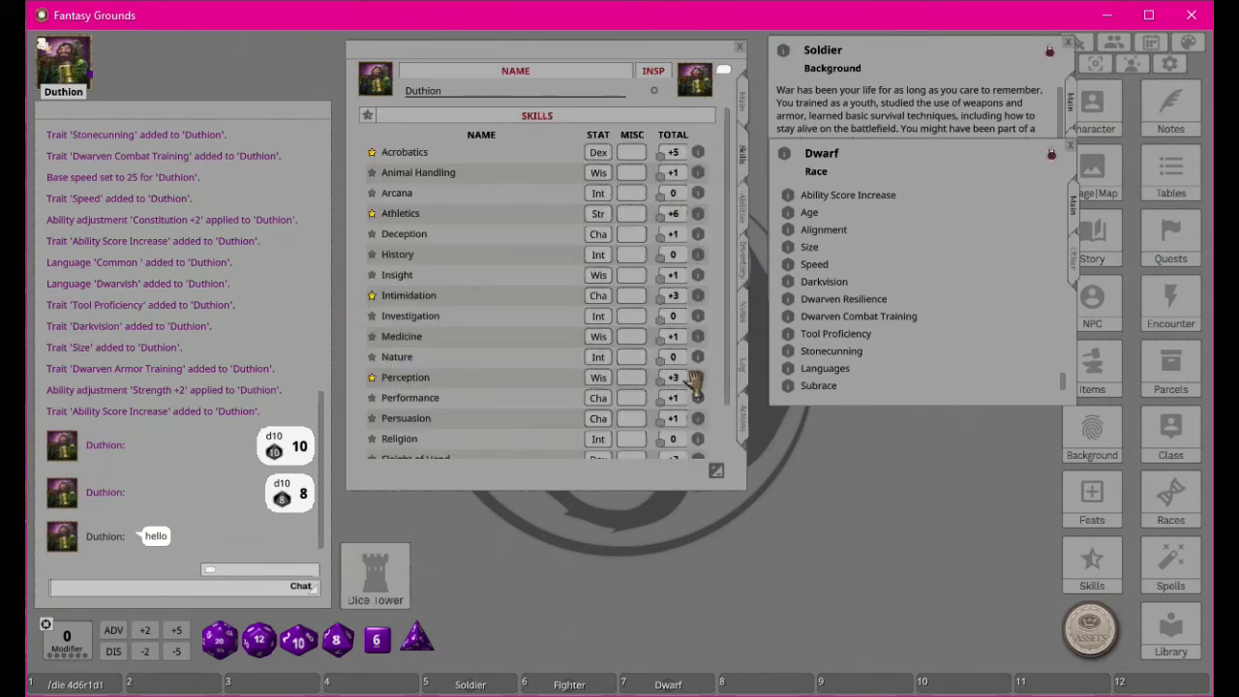
click(743, 102)
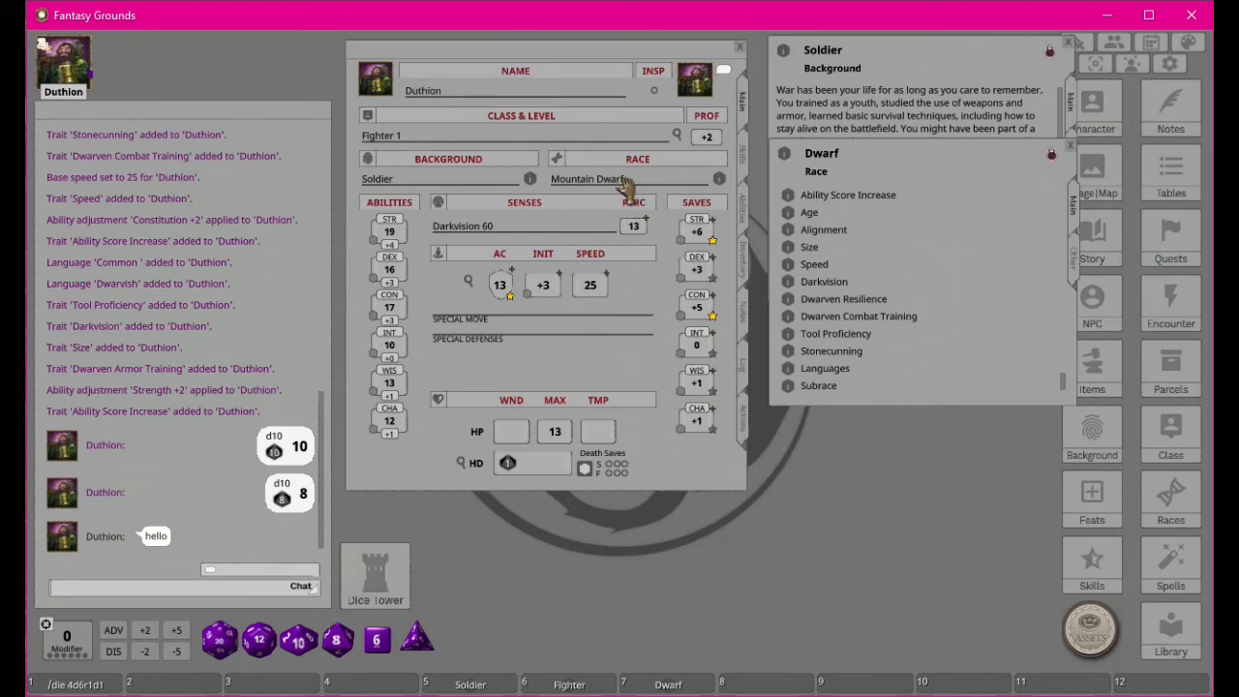
Step: Open the Combat Calc details, move them clear of the AC and initiative values, examine the initiative modifiers, and close them
click(470, 283)
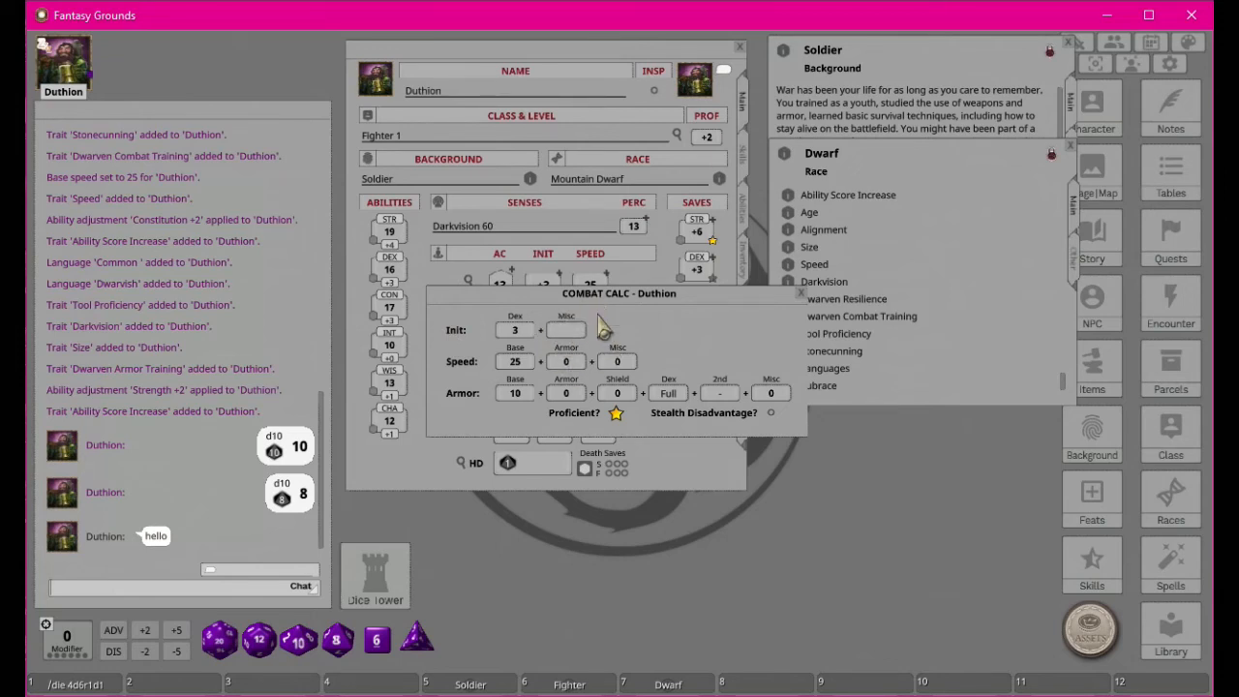
drag(602, 328, 663, 401)
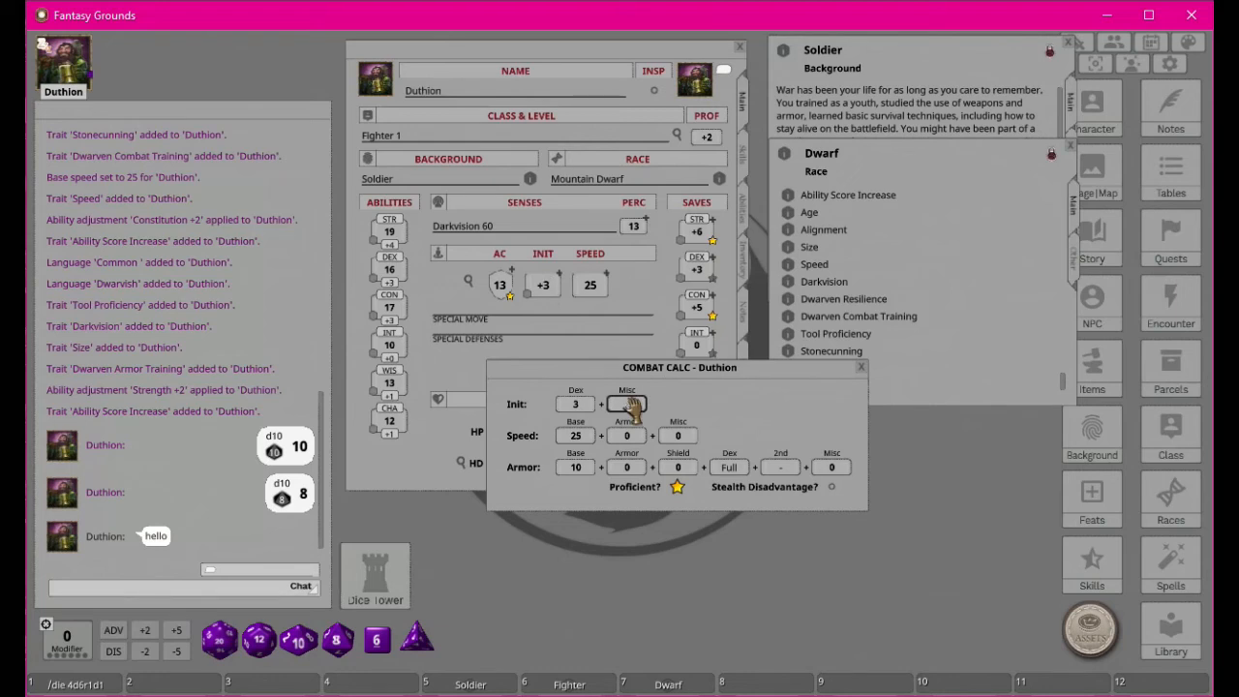
click(860, 367)
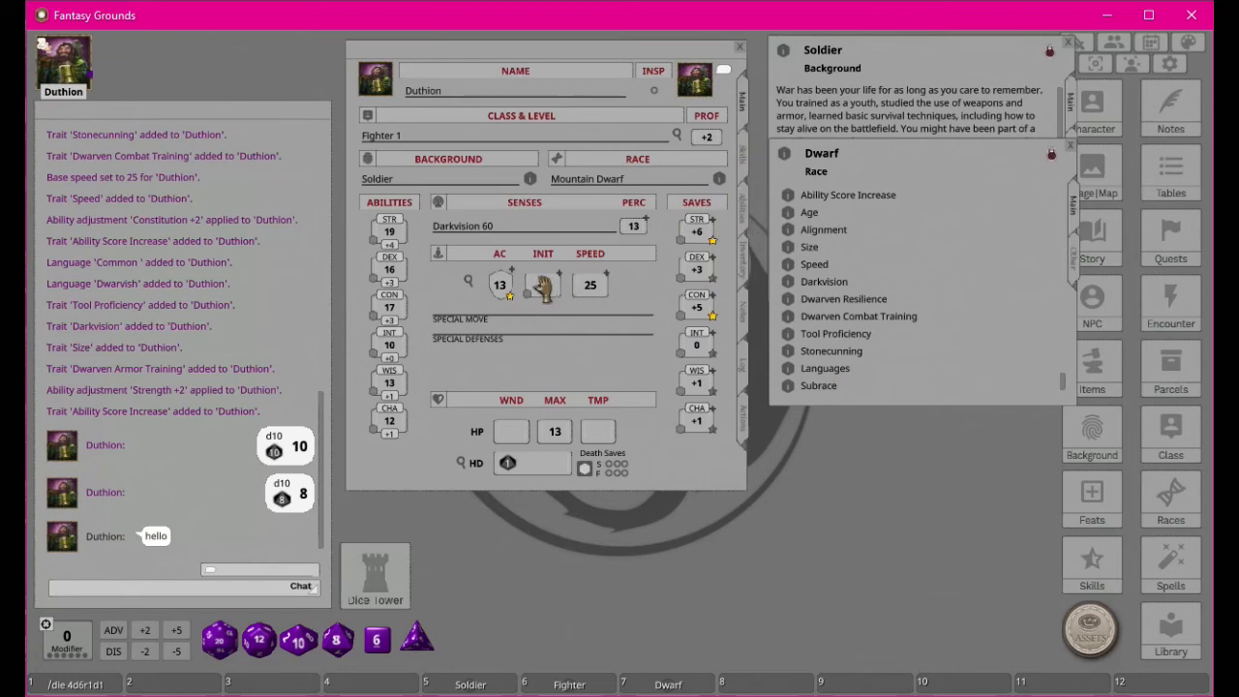
Step: Assign Duthion's initiative roll to hotkey slot 3 and roll it from there
drag(259, 639, 274, 685)
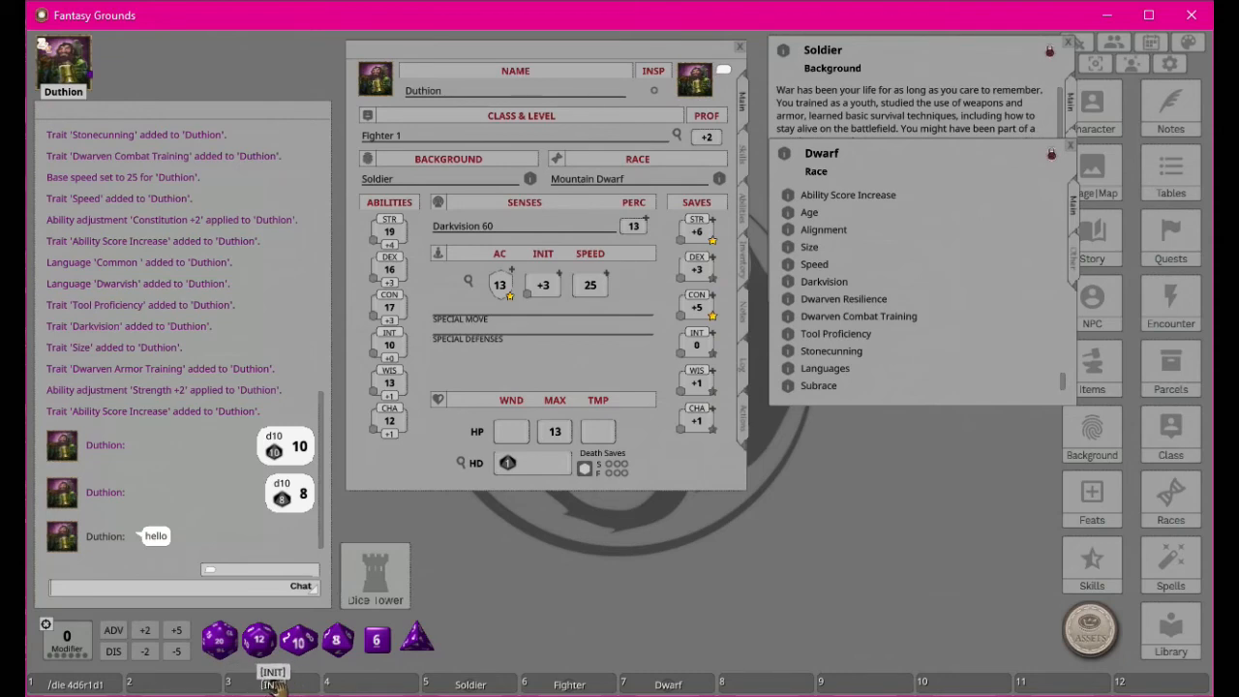
click(273, 685)
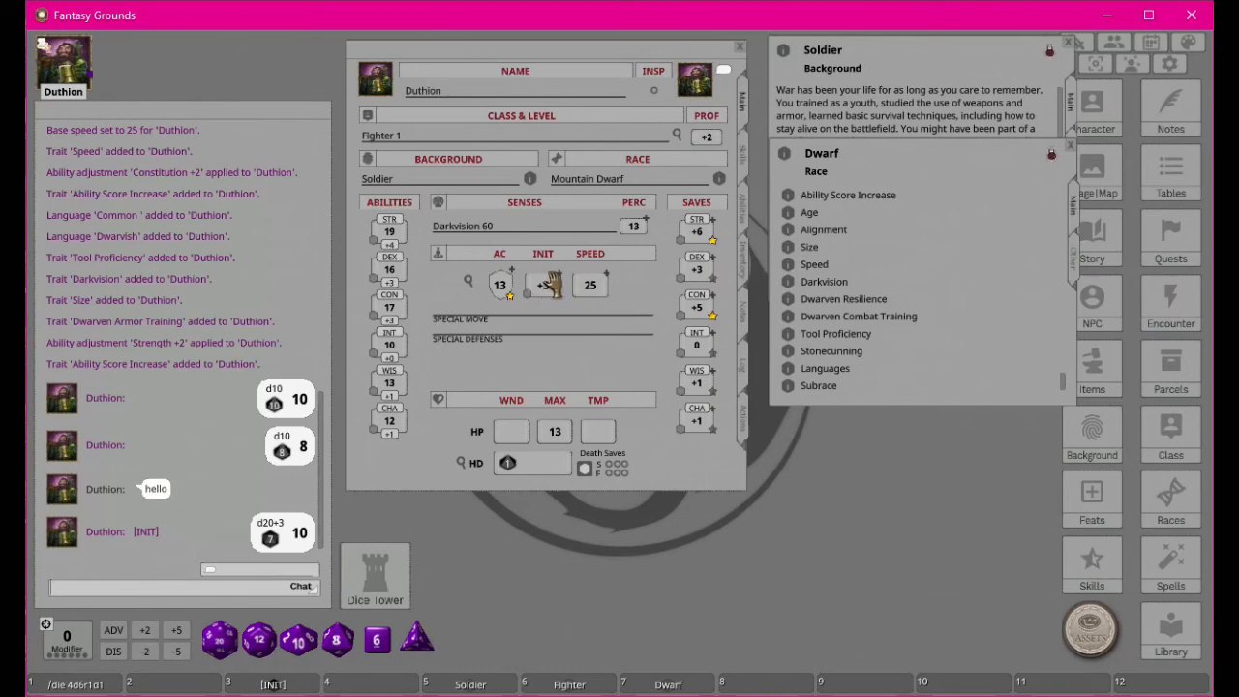
Step: Set the Misc initiative modifier to 2 in the Combat Calc details and close them
click(468, 281)
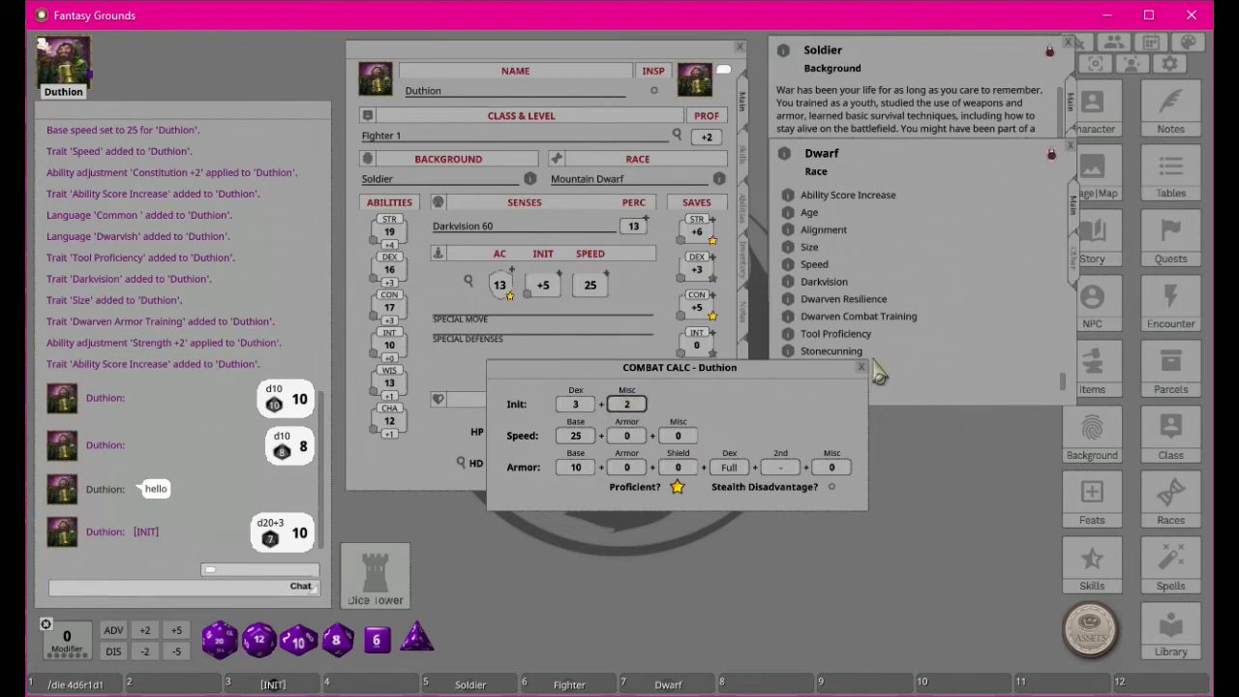
click(863, 368)
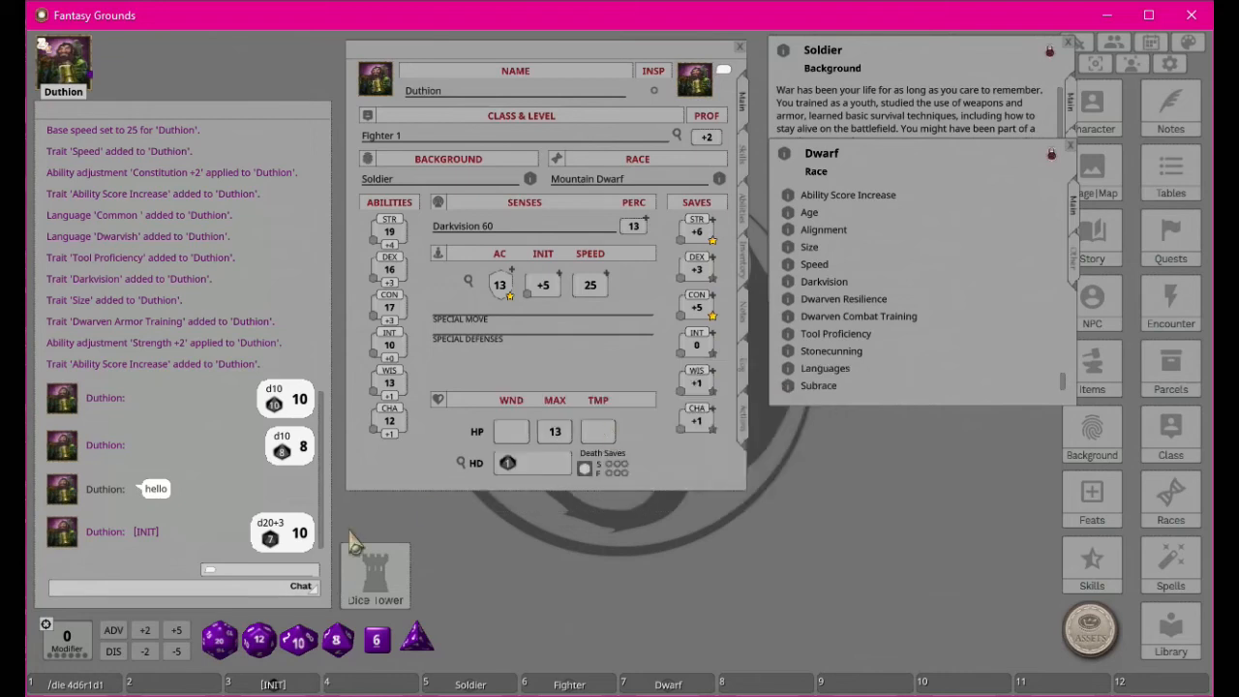
Step: Roll the existing initiative shortcut in slot 3, replace it with the updated +5 initiative, and roll it again
click(273, 684)
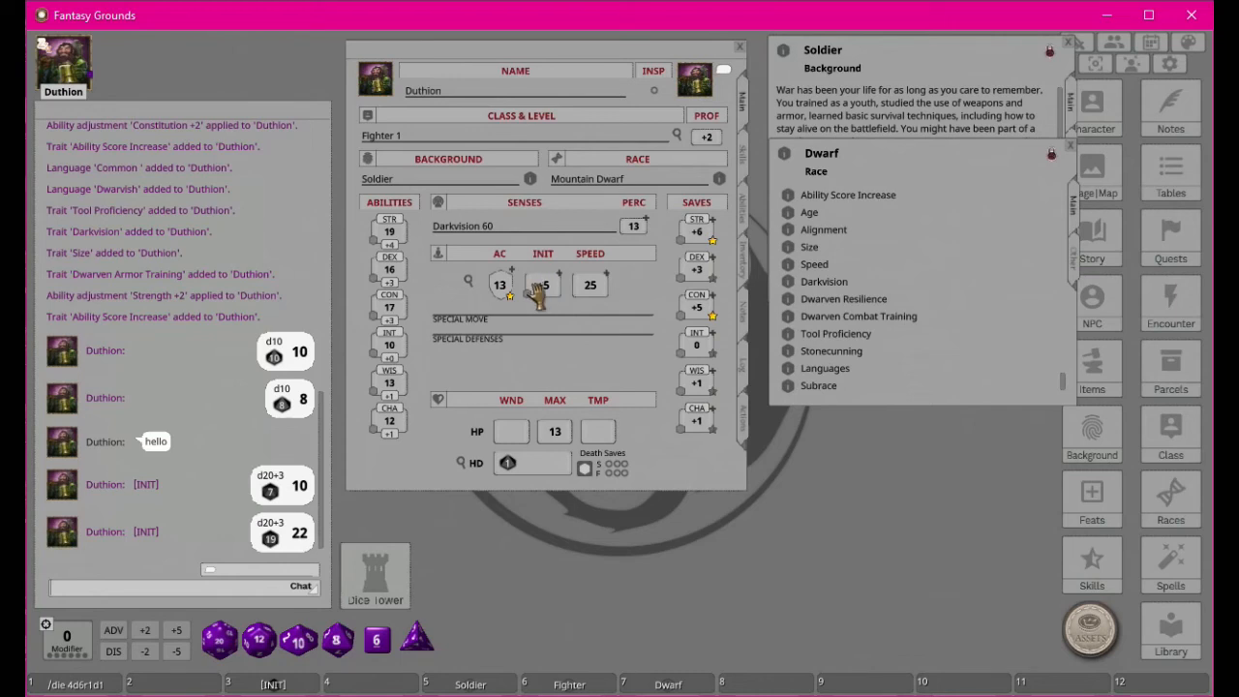
drag(545, 288, 275, 685)
click(272, 684)
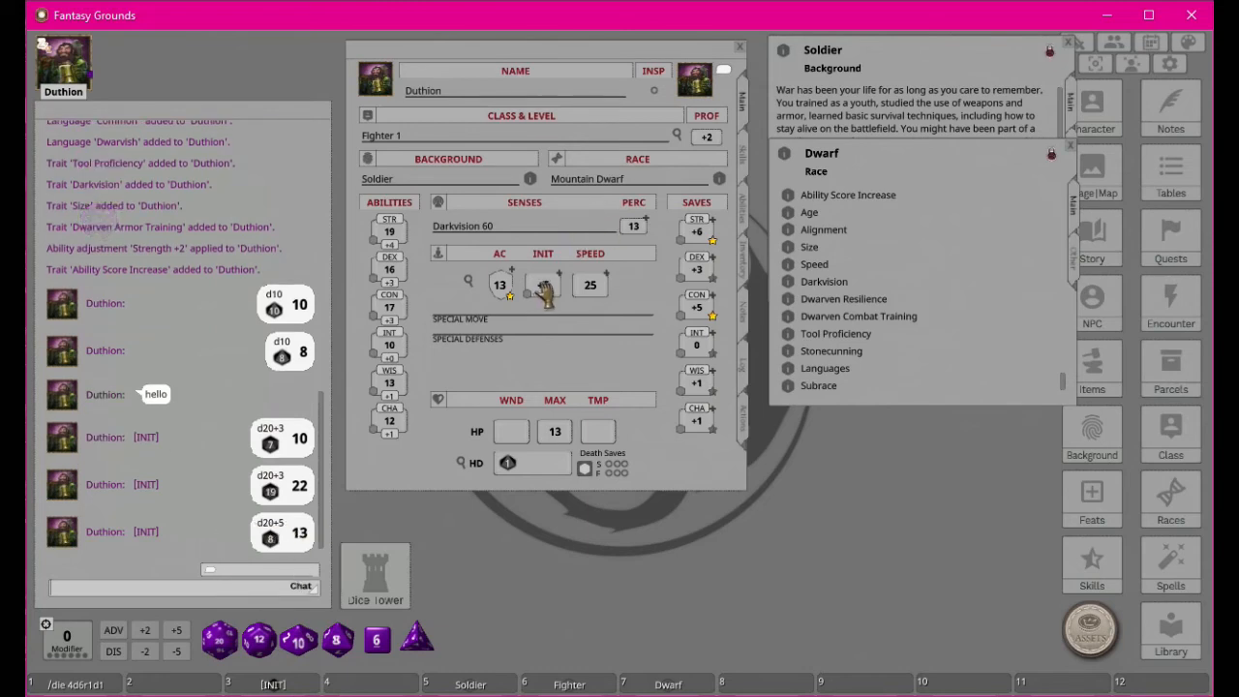
Step: Clear the Misc initiative modifier in the Combat Calc details and close them
click(470, 283)
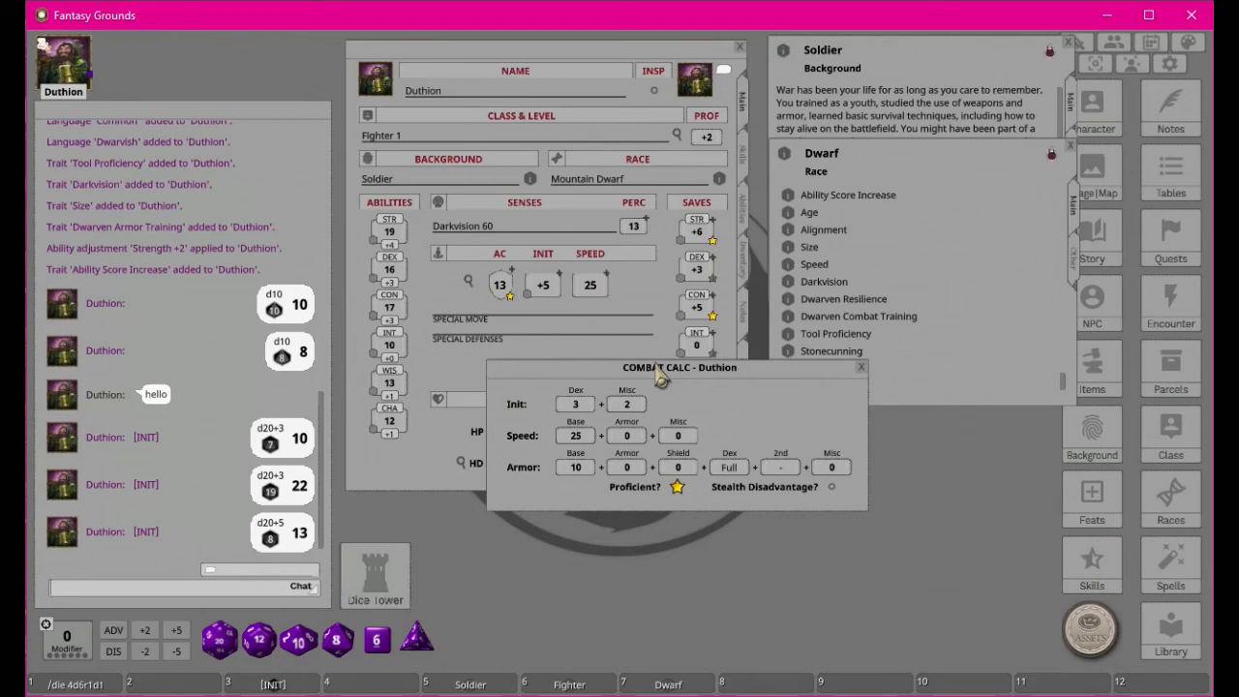
right_click(625, 402)
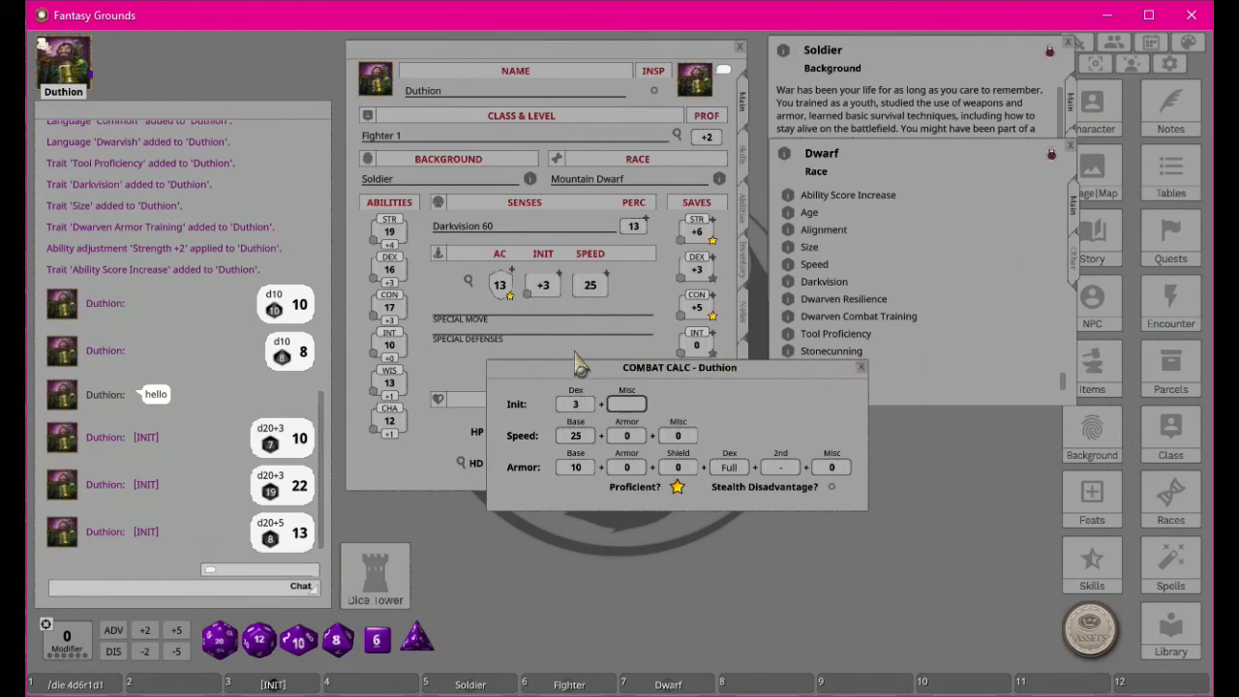
click(861, 368)
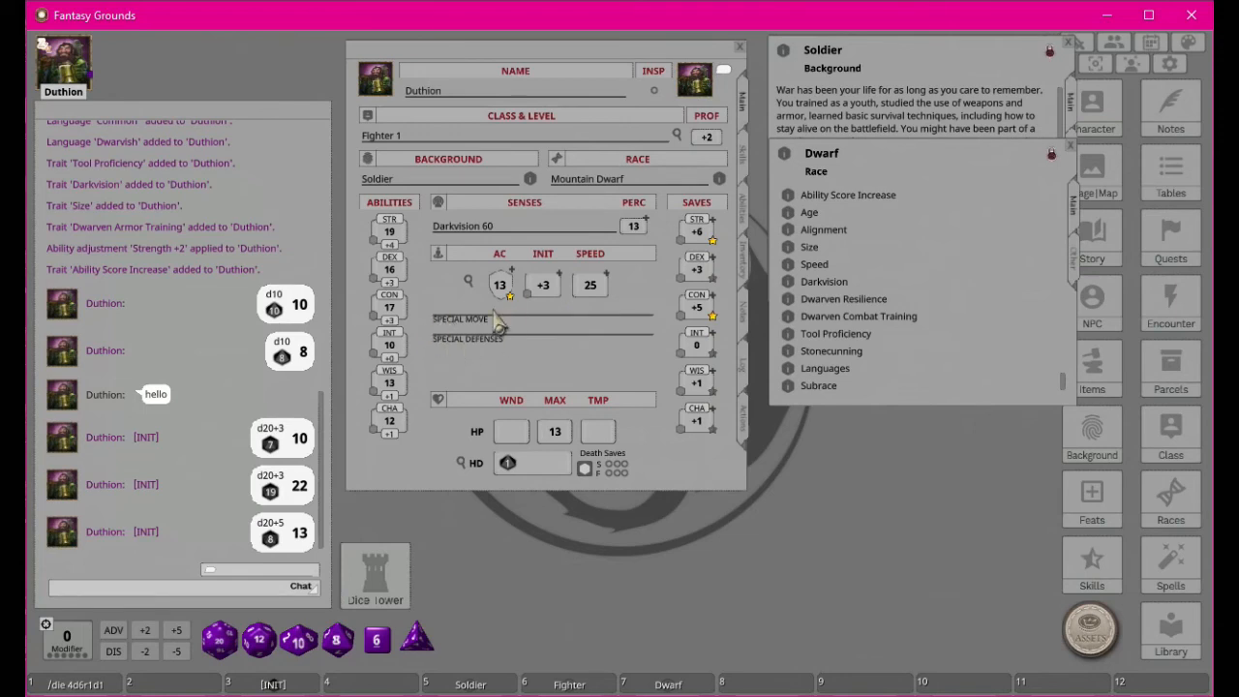
Step: Roll a Strength check, two Strength saves and a Dexterity save with +2 cover for Duthion
double_click(373, 244)
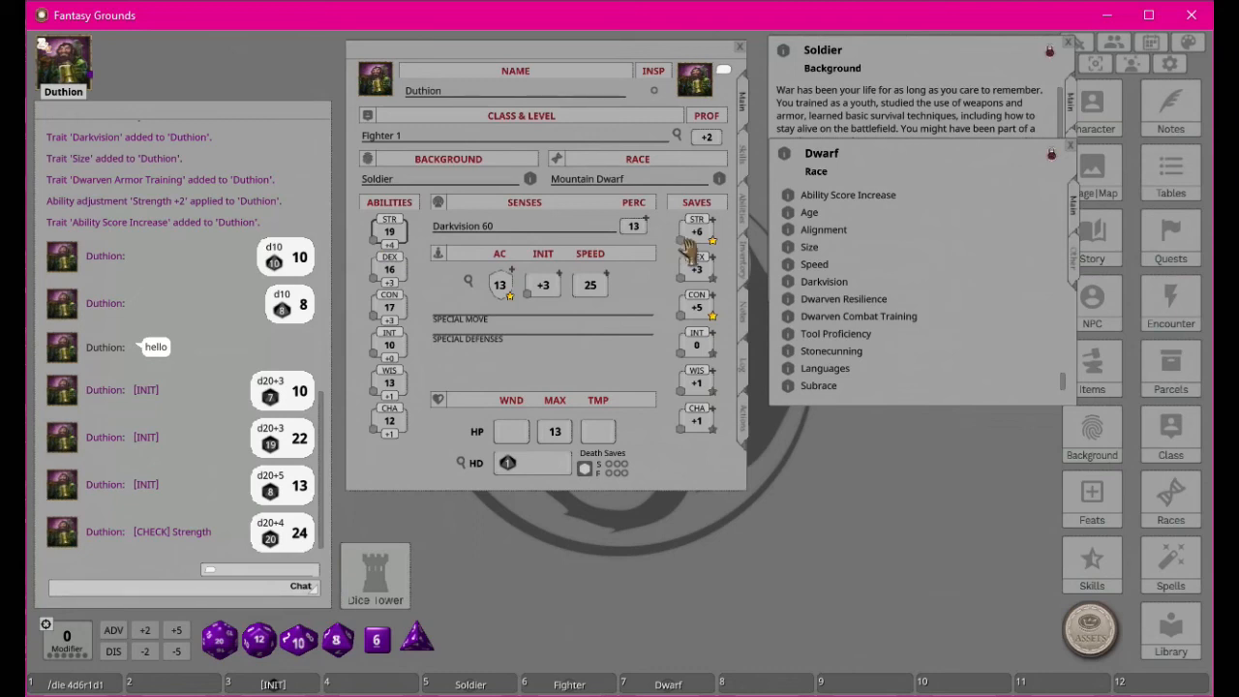
double_click(682, 243)
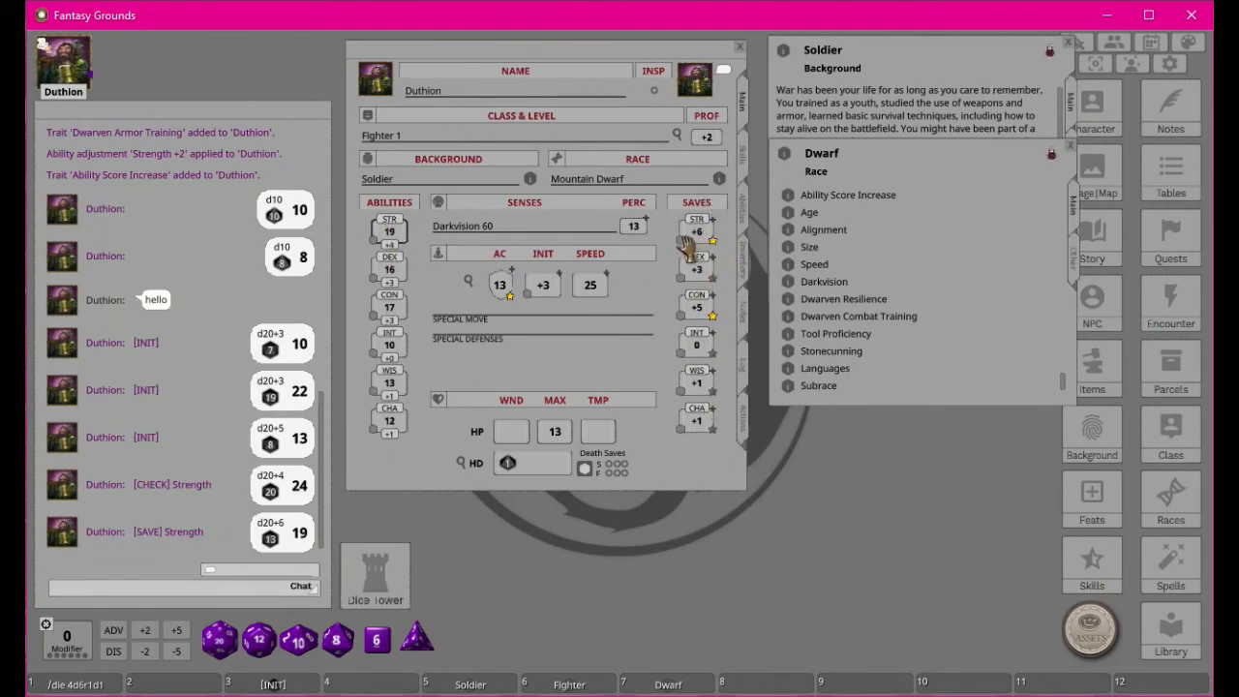
double_click(697, 233)
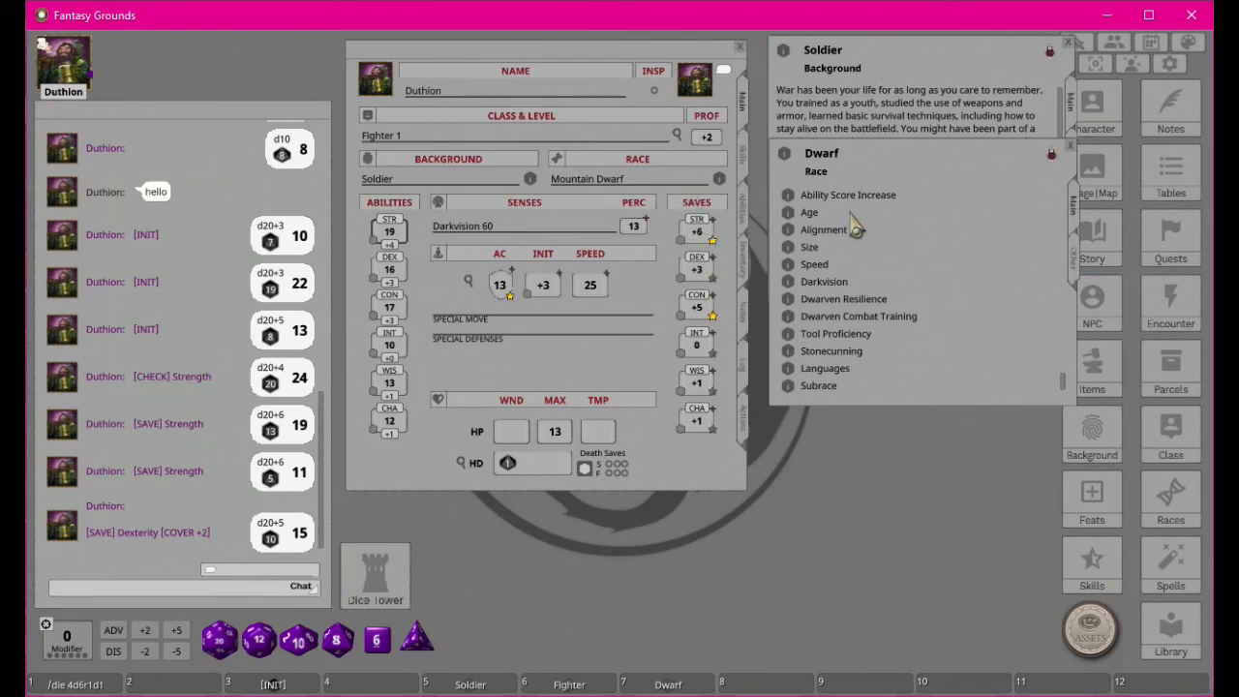
Step: Look back through the Dwarf race description and bring the Soldier background record to the front
scroll(915, 274, up, 3)
scroll(915, 273, up, 10)
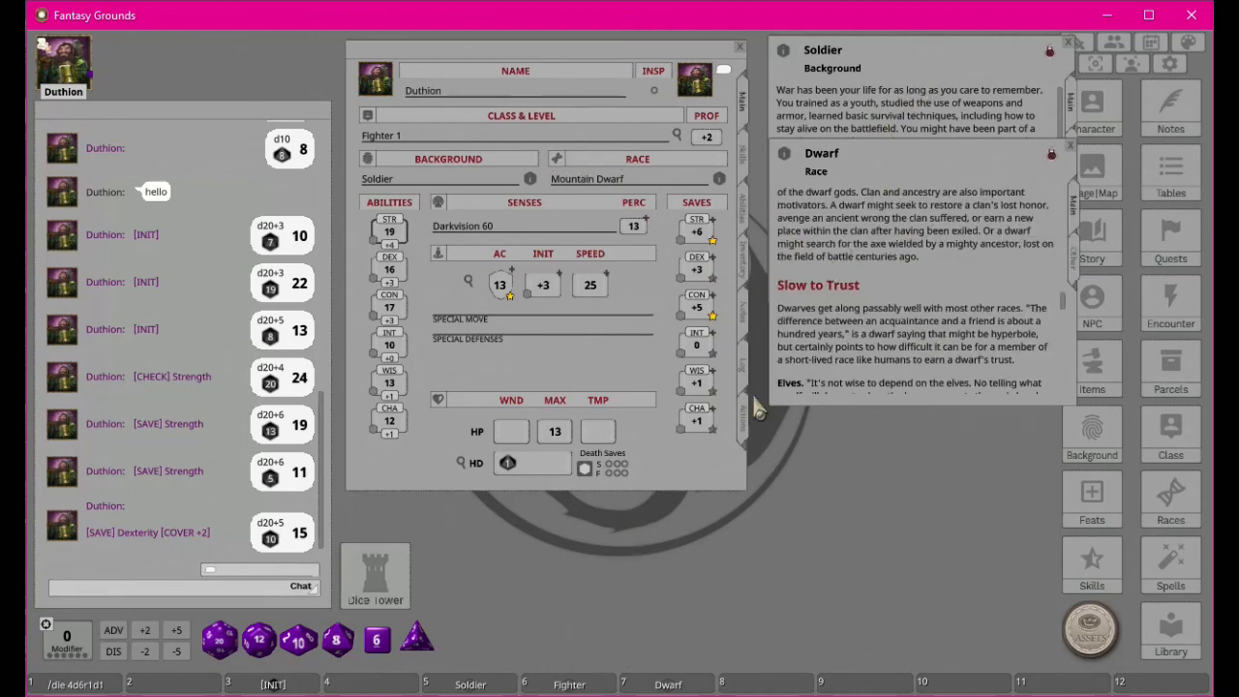
click(470, 684)
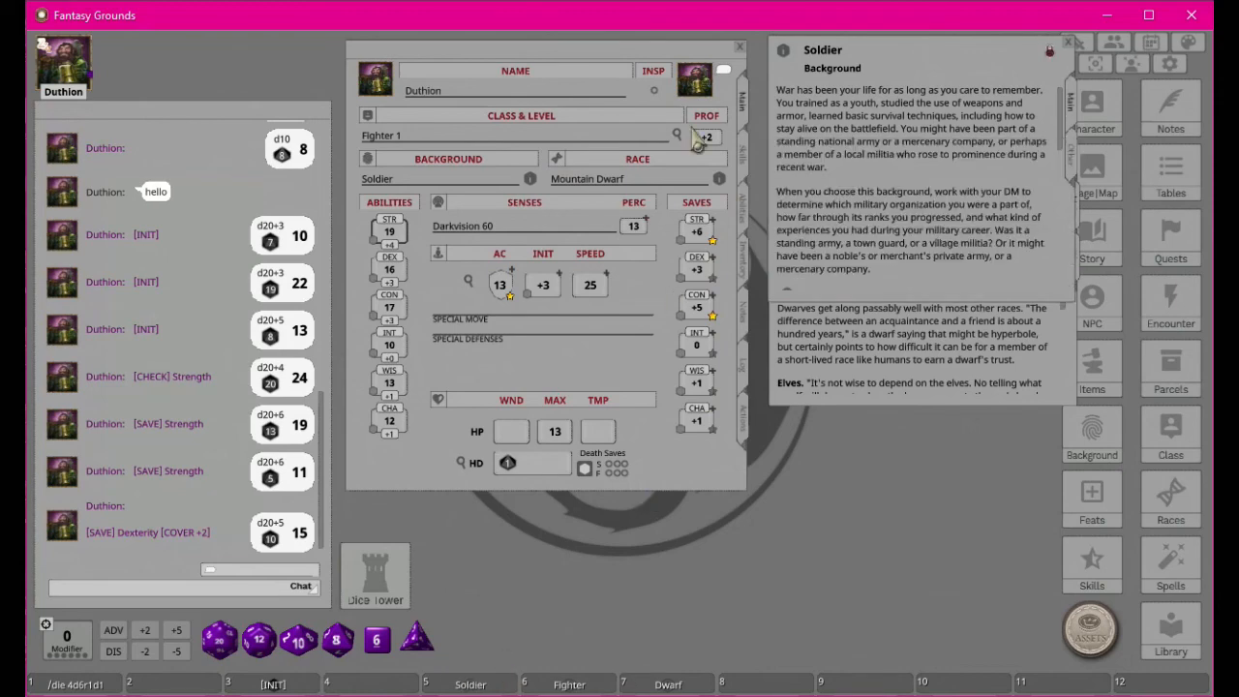
Step: Open the Fighter class record beside the Soldier background record and examine its hit point and proficiency entries
mouse_move(893, 72)
mouse_down()
mouse_move(885, 222)
mouse_move(885, 70)
mouse_up()
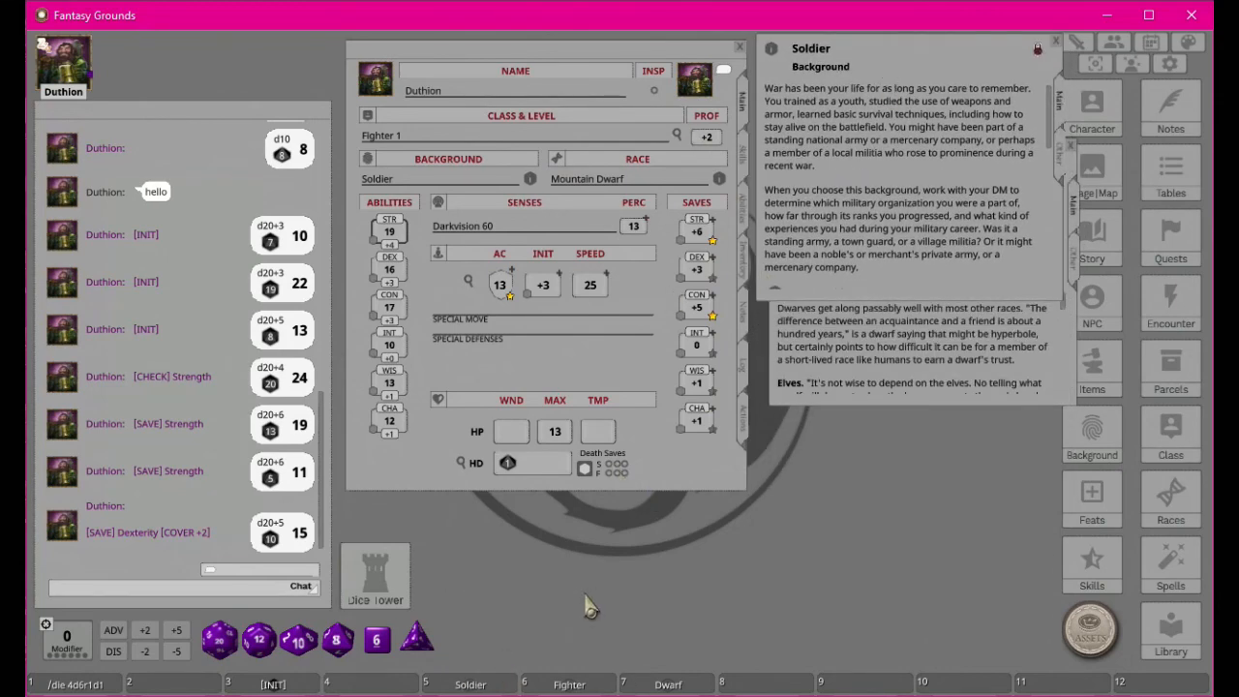
click(569, 684)
drag(933, 426, 920, 303)
scroll(914, 353, down, 10)
scroll(944, 406, down, 12)
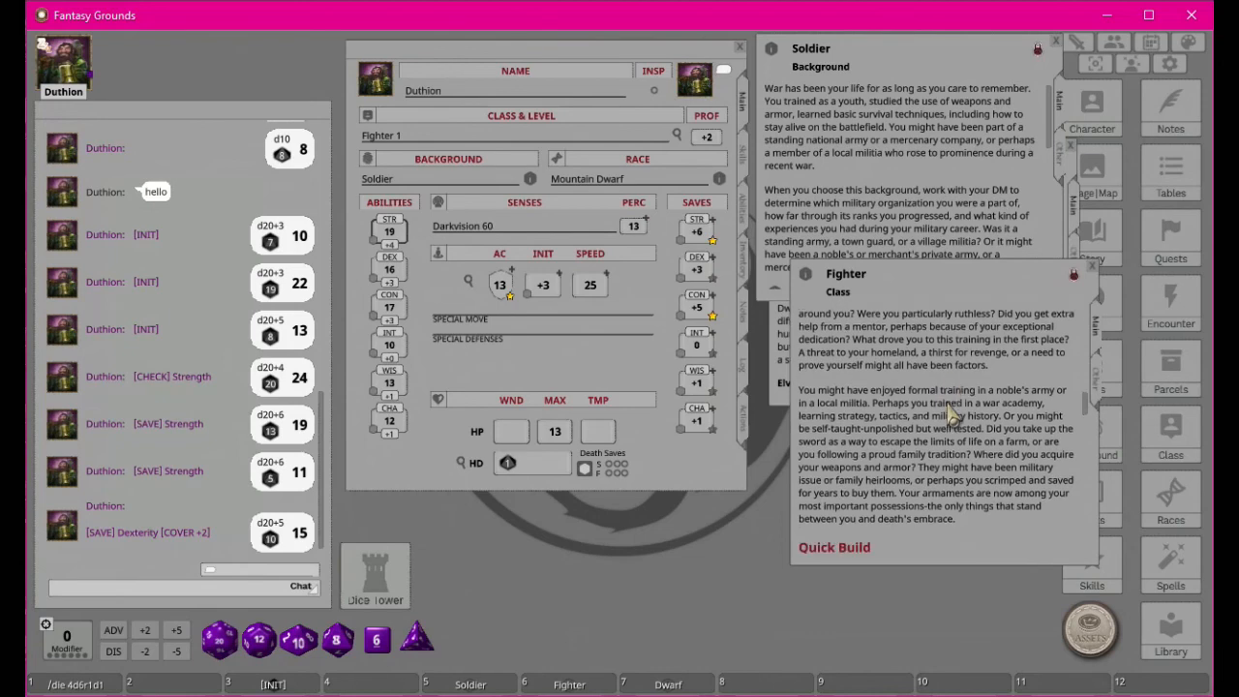
scroll(965, 426, up, 6)
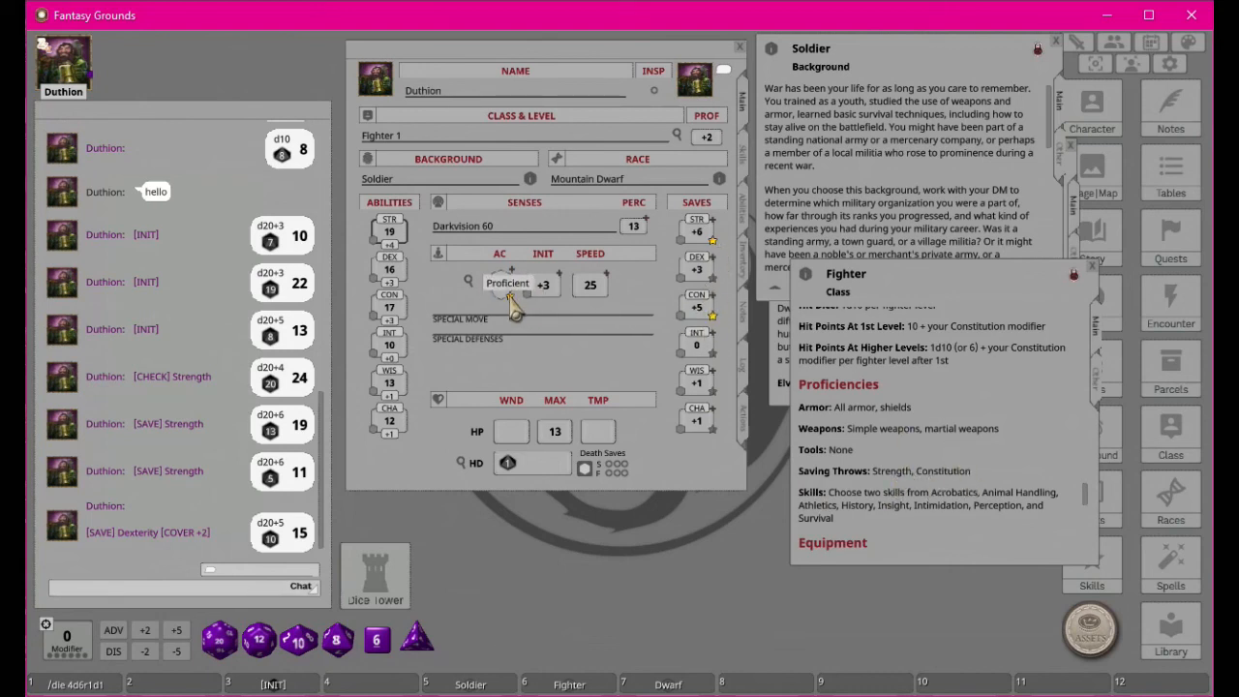
Step: Review Duthion's features, traits, proficiencies and languages on the character sheet
click(747, 164)
click(744, 209)
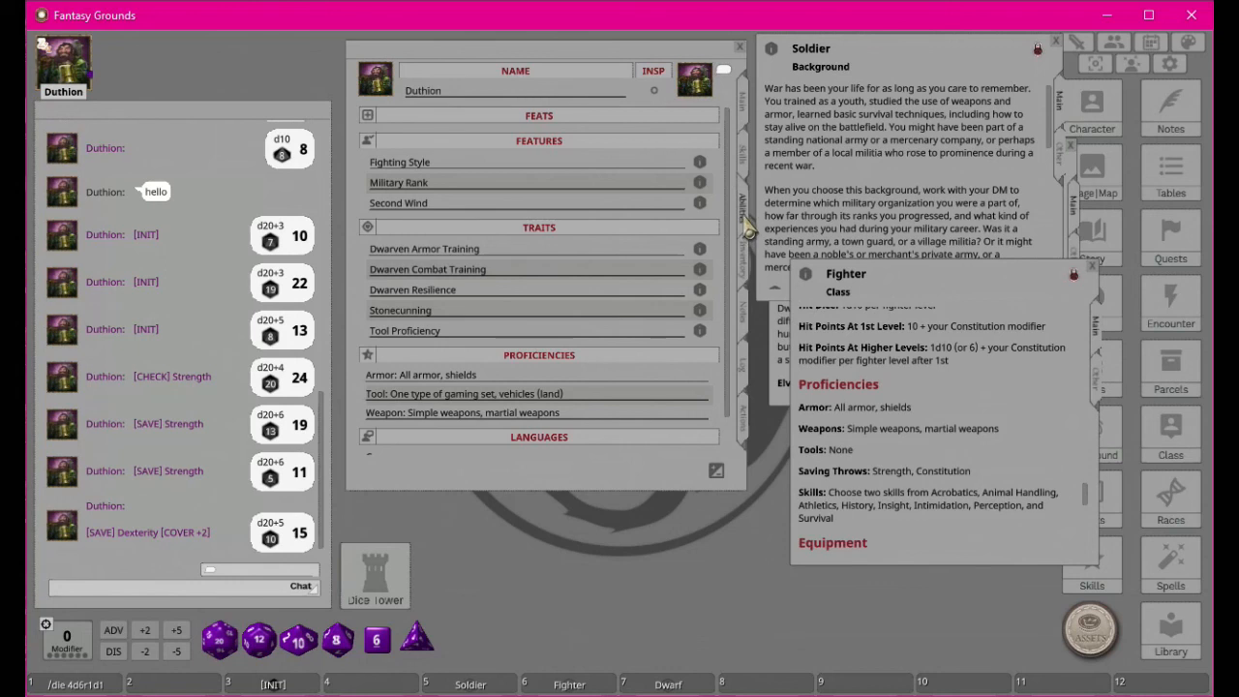
scroll(630, 300, down, 1)
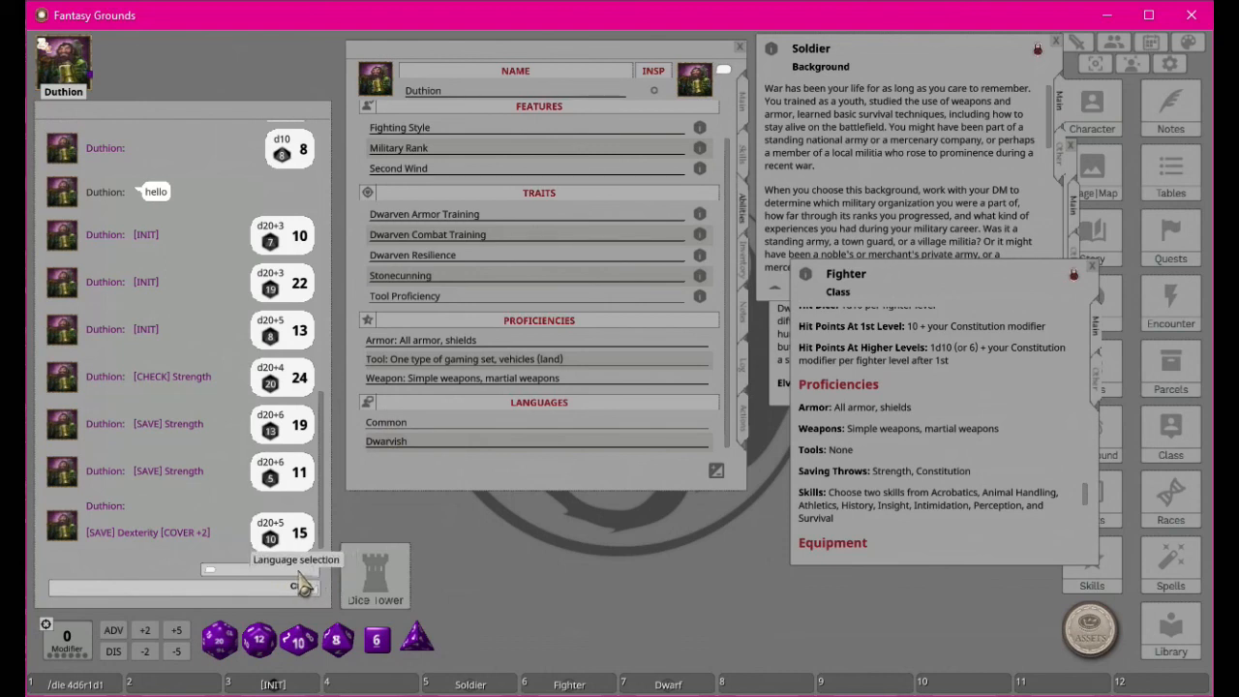
Step: Close and reopen Duthion's character sheet, then check the skill list before returning to the main page
click(741, 48)
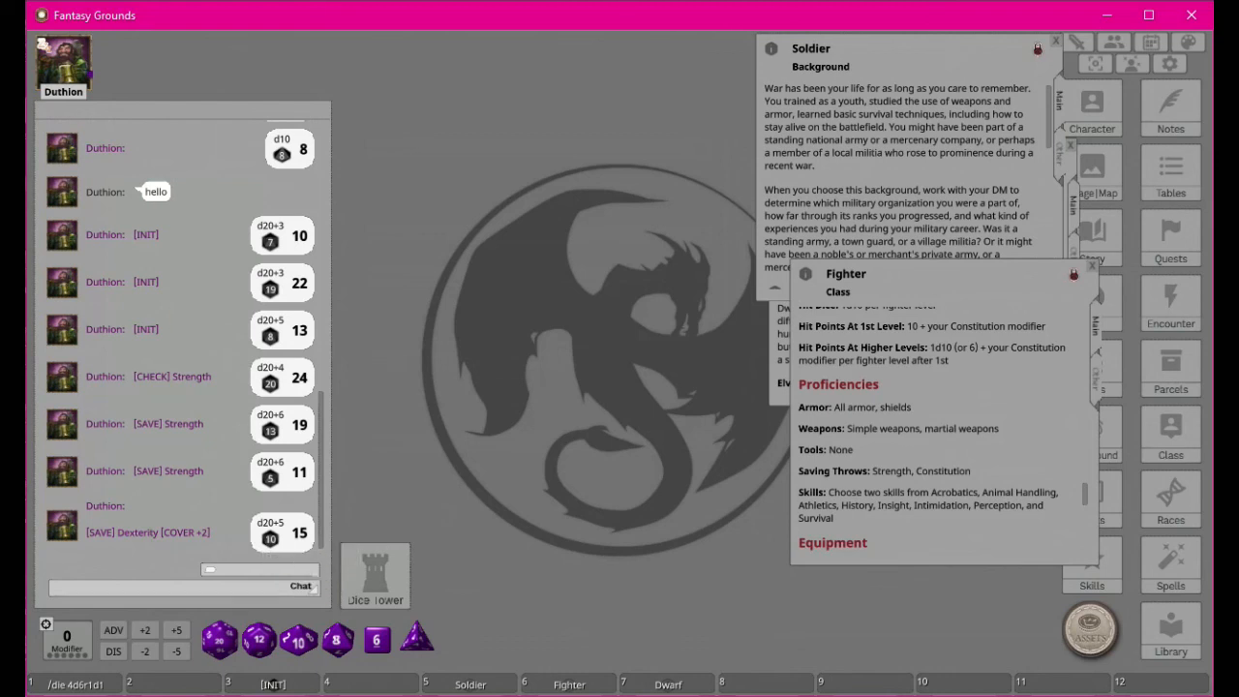
double_click(65, 61)
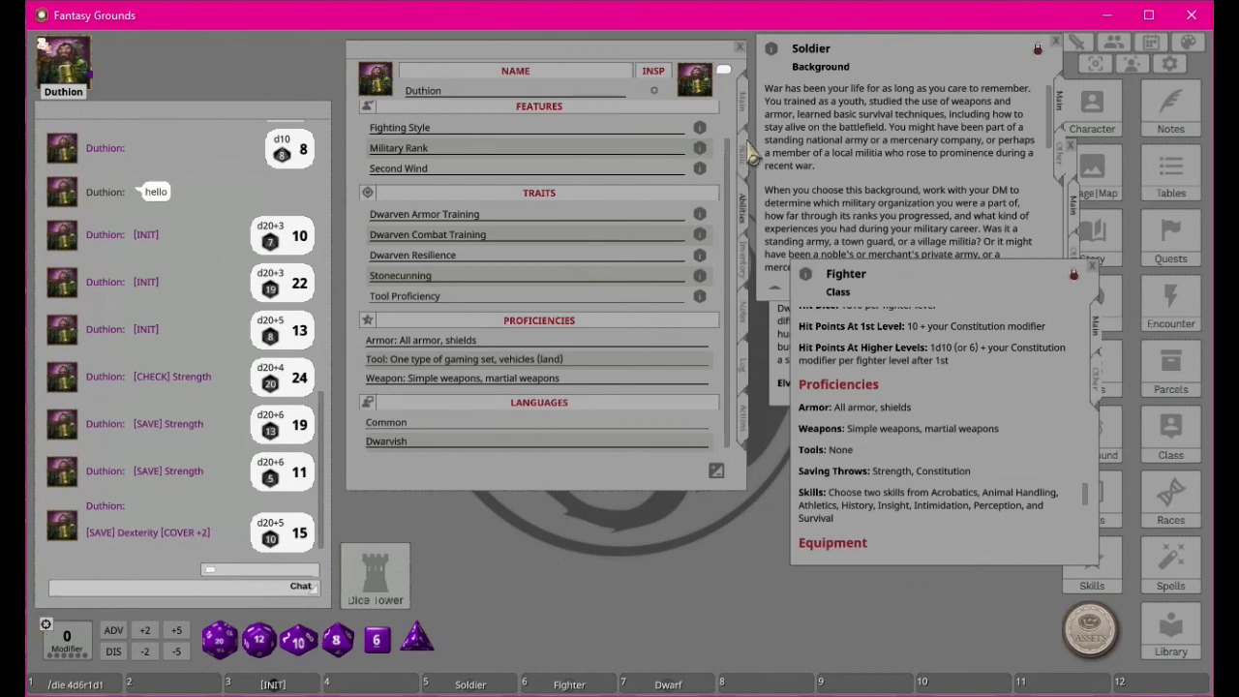
click(747, 121)
click(745, 150)
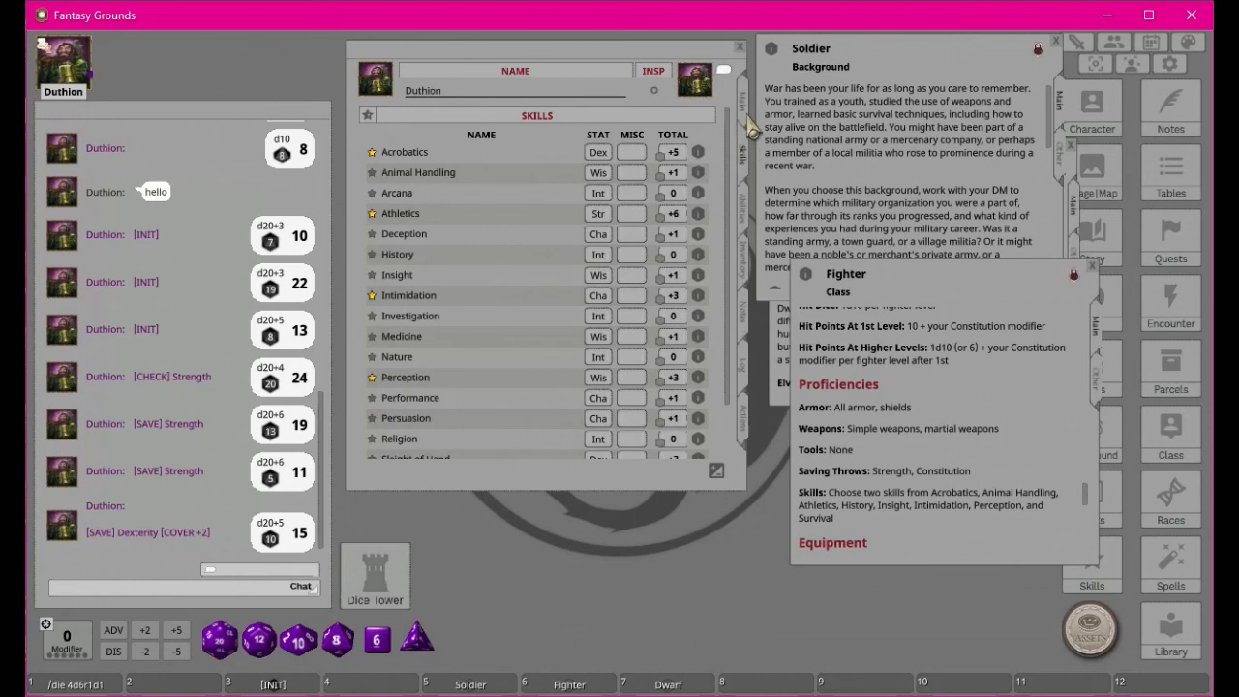
click(744, 105)
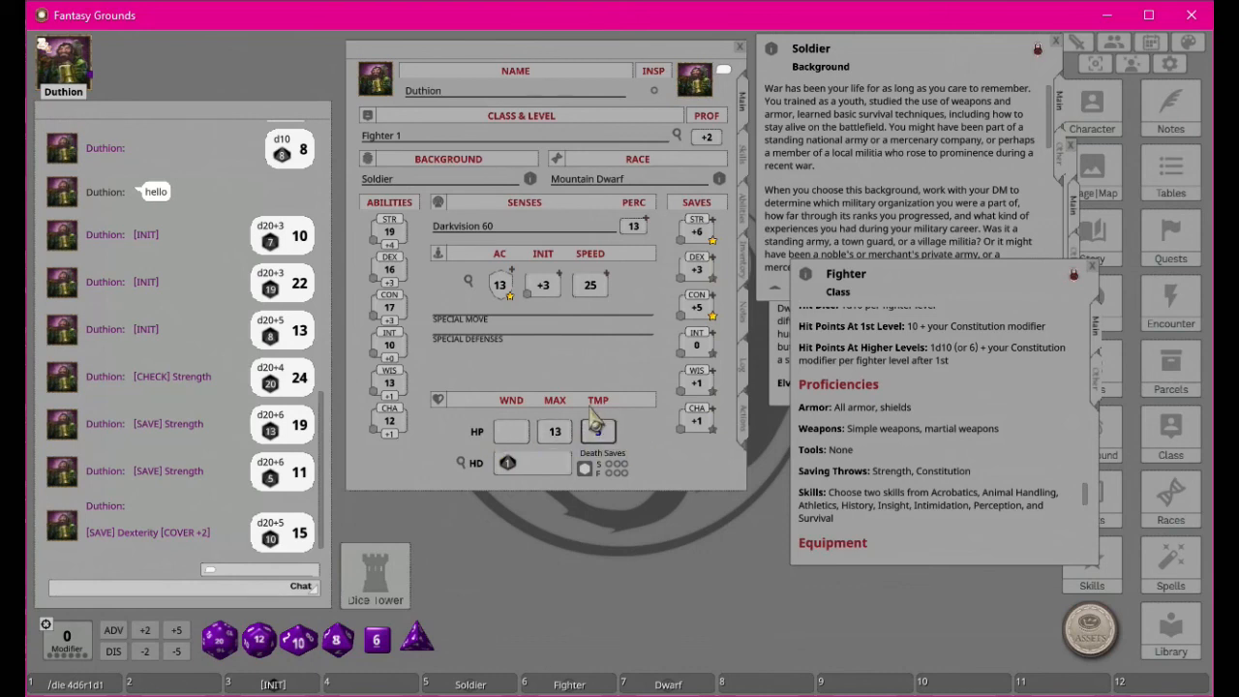
Step: Enter 13 as Duthion's maximum hit points and roll the Fighter hit die
click(555, 430)
text(13)
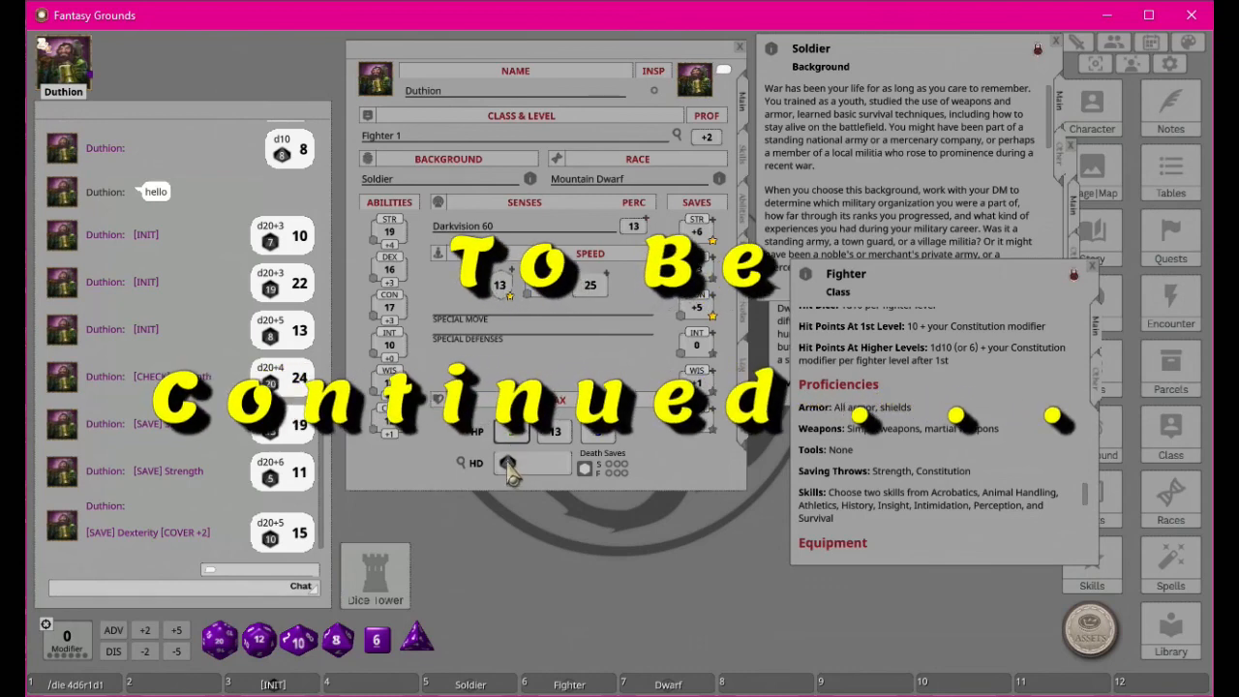
double_click(507, 465)
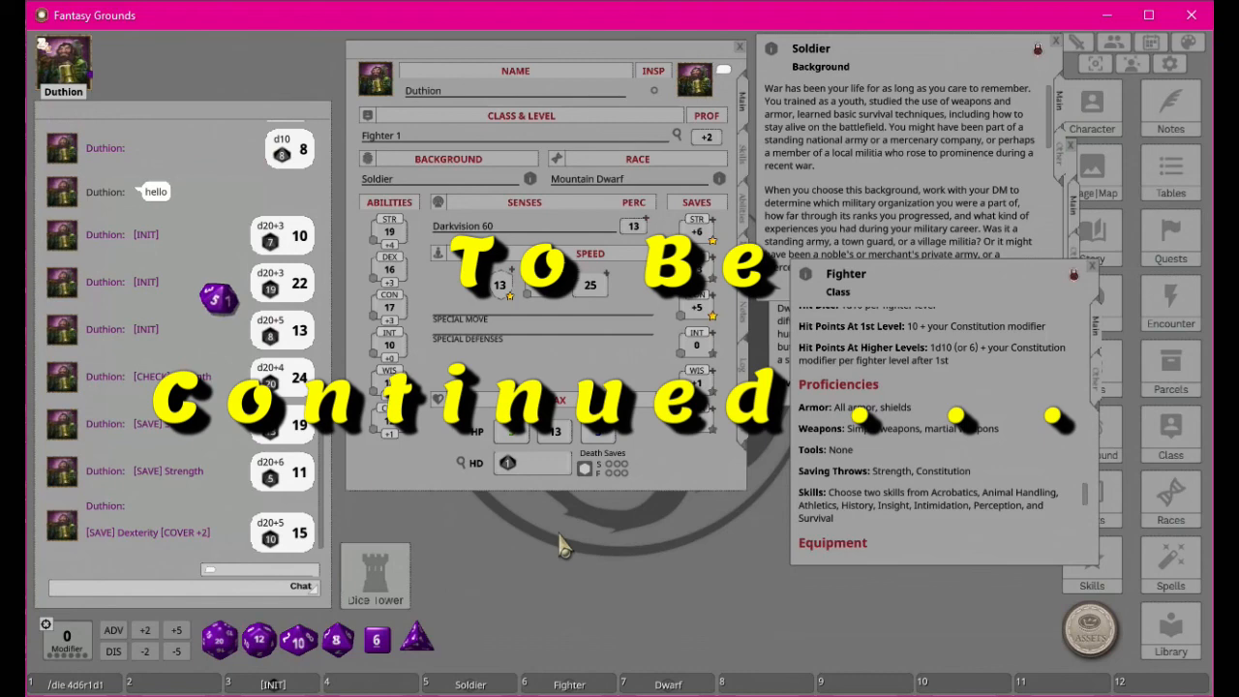